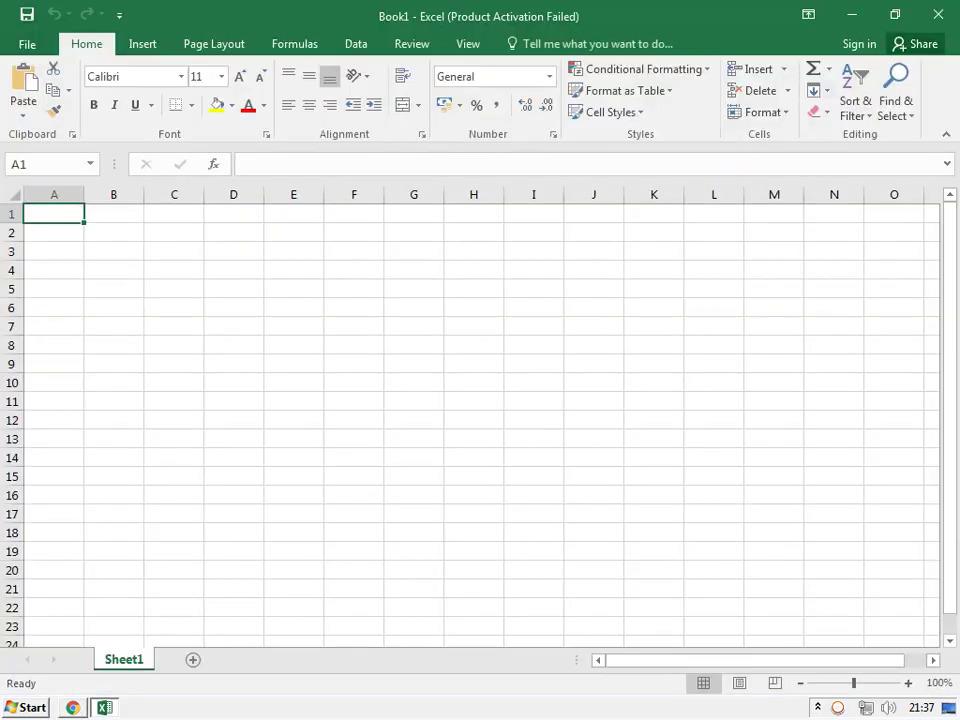
- Bring the blank Book1 workbook forward and list the recently opened workbooks
left_click(174, 363)
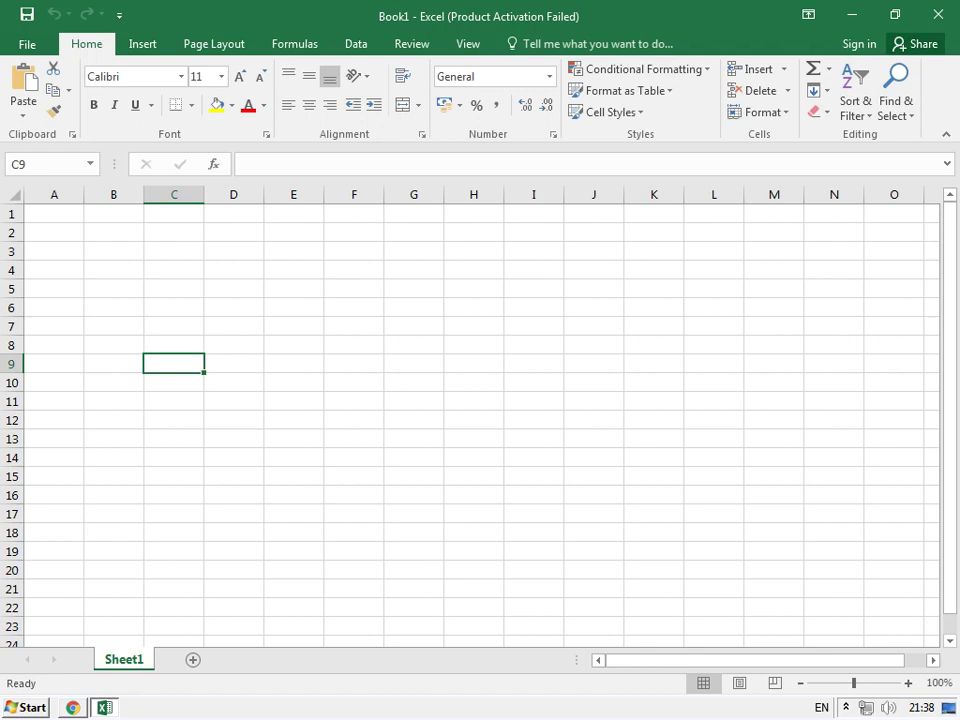
key("ctrl+o")
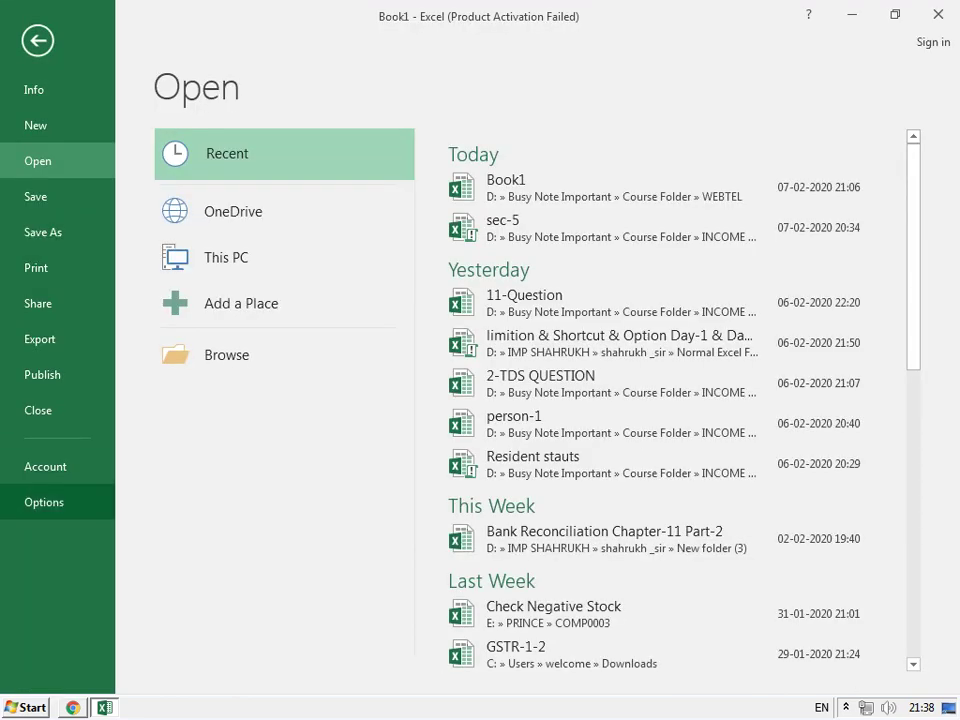
- Open Excel Options on the General page twice, cancelling each time without changes
left_click(44, 502)
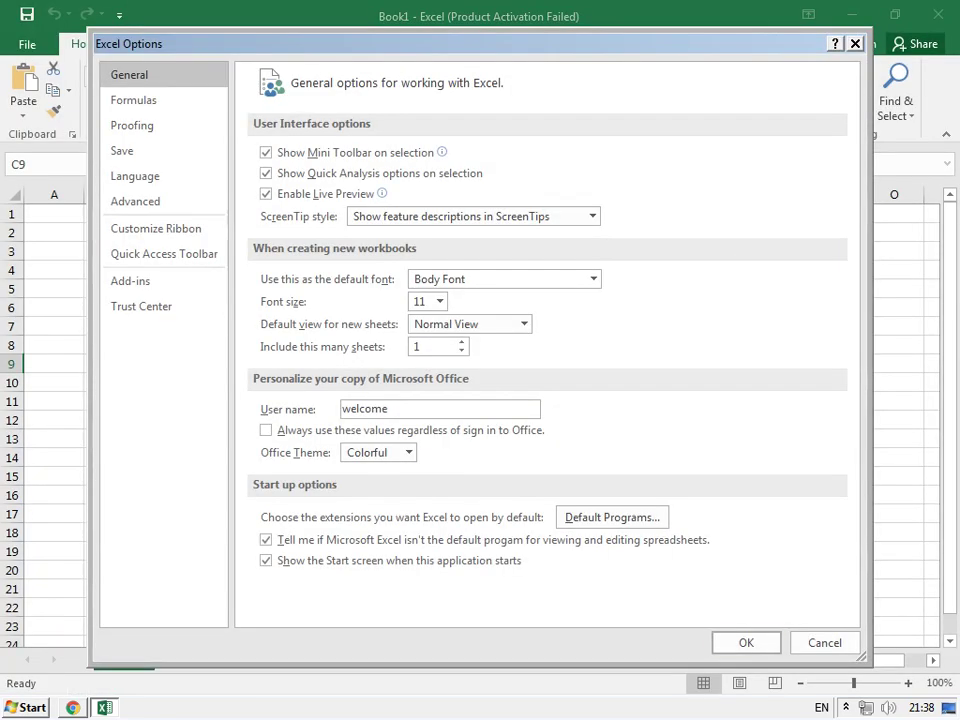
left_click(825, 642)
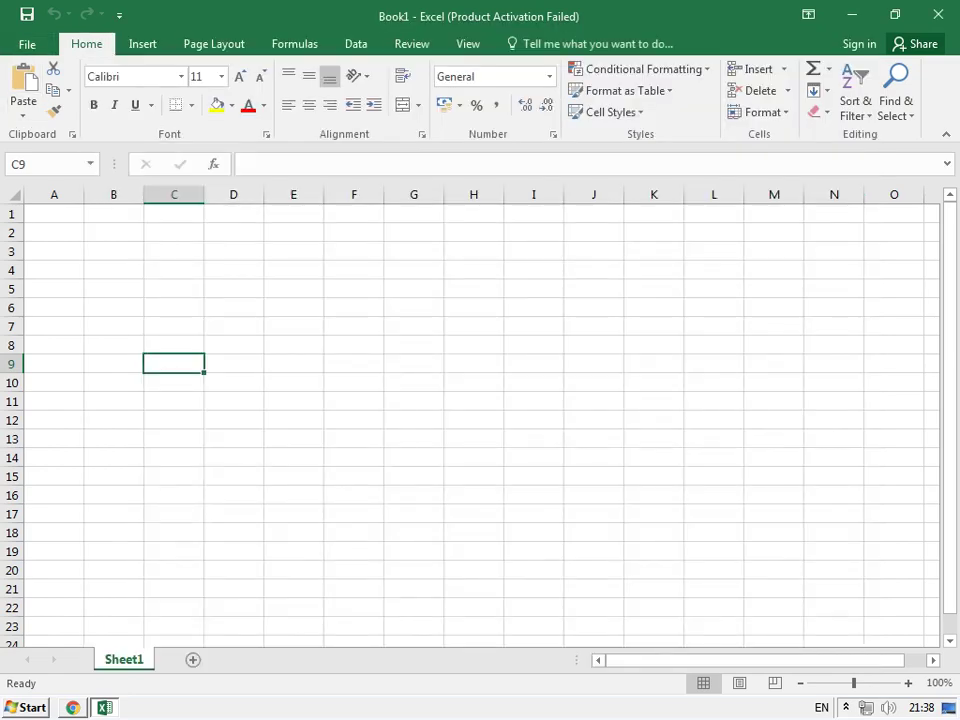
left_click(27, 44)
left_click(44, 502)
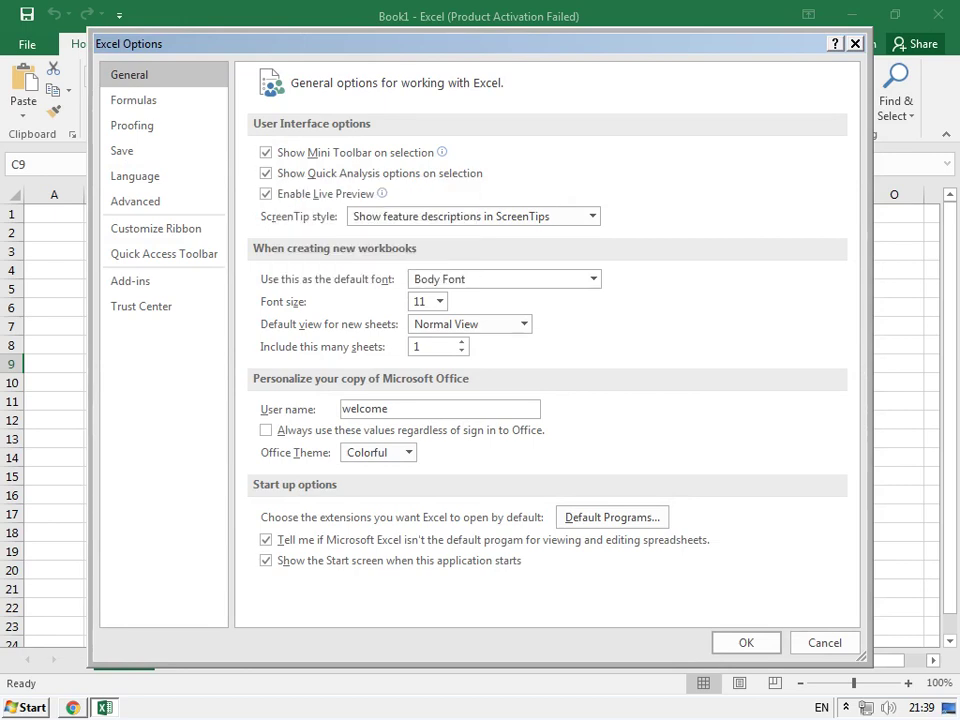
left_click(825, 642)
- Enter ROHIT in D6 and format the text bold, italic and red
left_click_drag(233, 270, 233, 251)
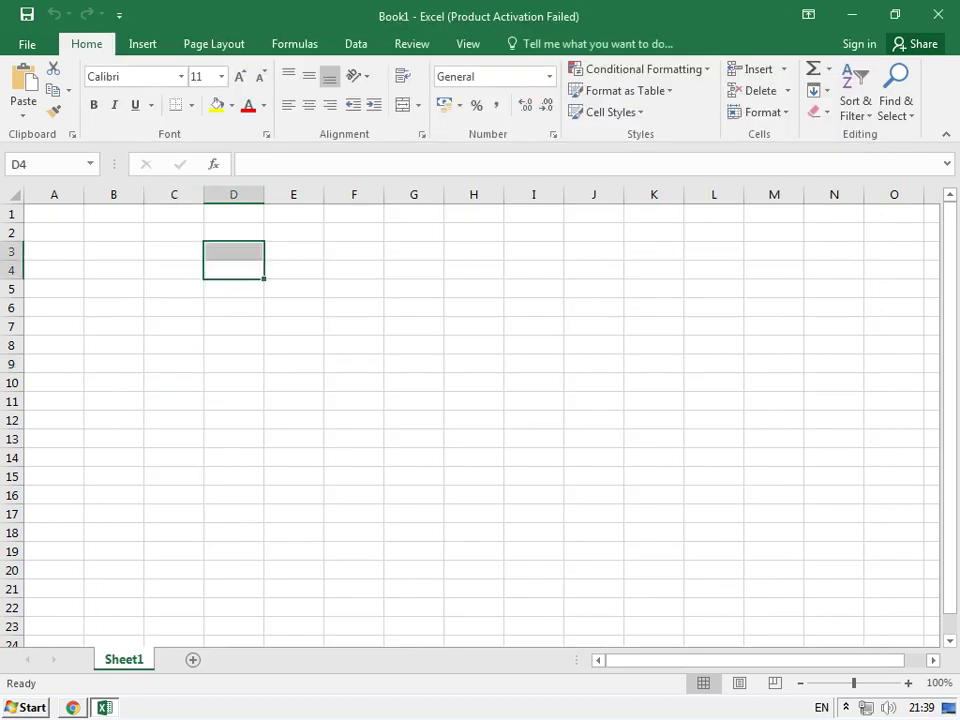
left_click(233, 307)
type("ROHIT")
key("shift+Left")
key("shift+Left")
key("Right")
key("Left")
key("F2")
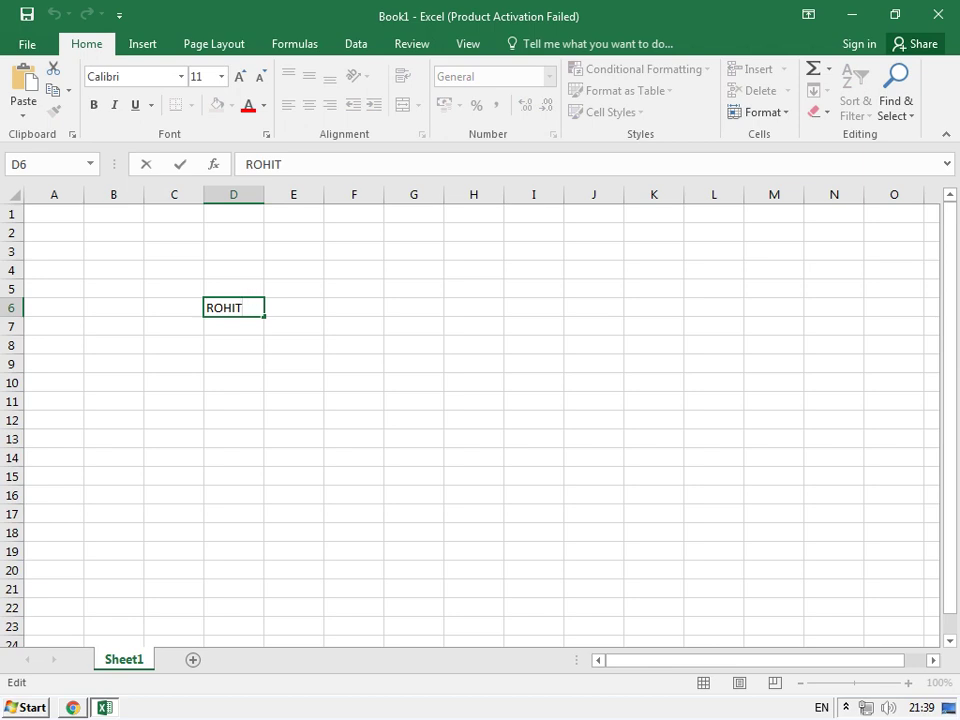
key("shift+Left")
key("shift+Left")
key("shift+Left")
key("shift+Left")
left_click(216, 270)
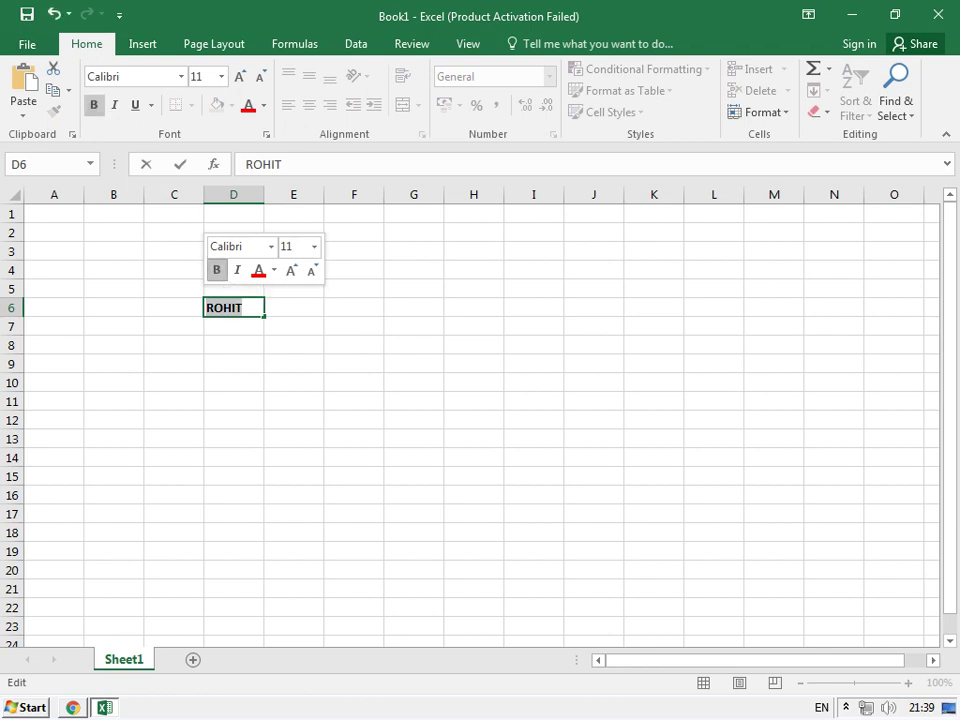
left_click(237, 270)
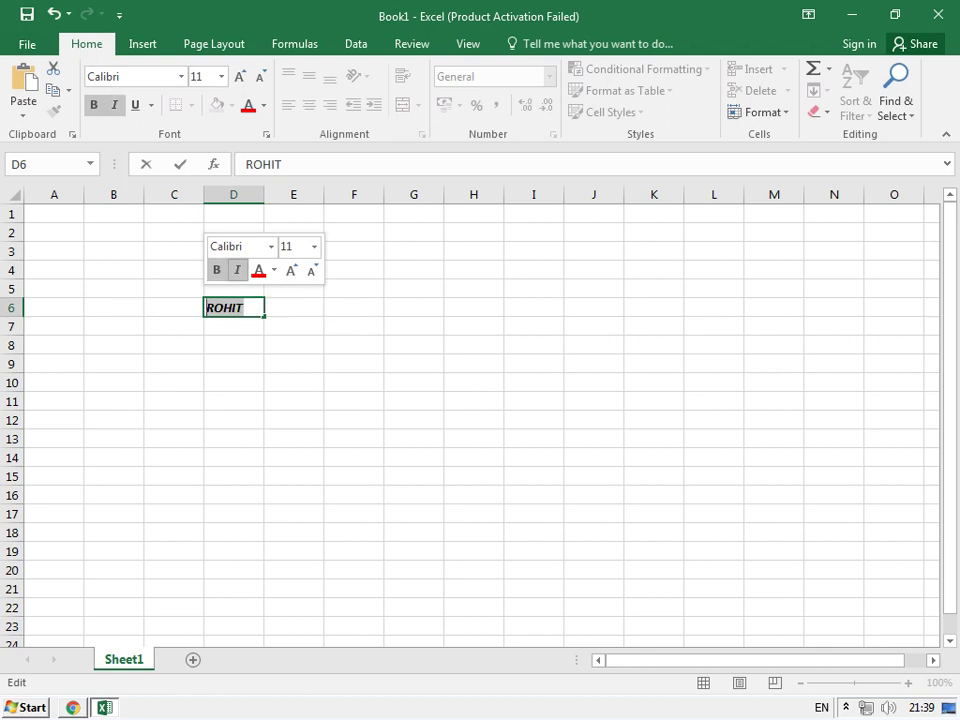
left_click(258, 270)
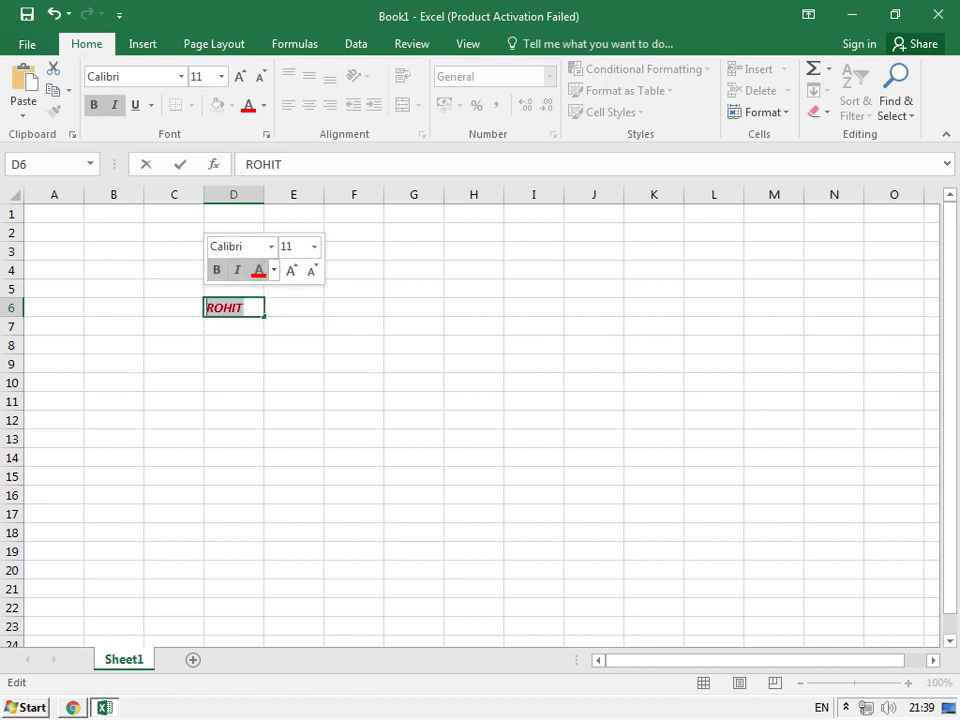
left_click(233, 400)
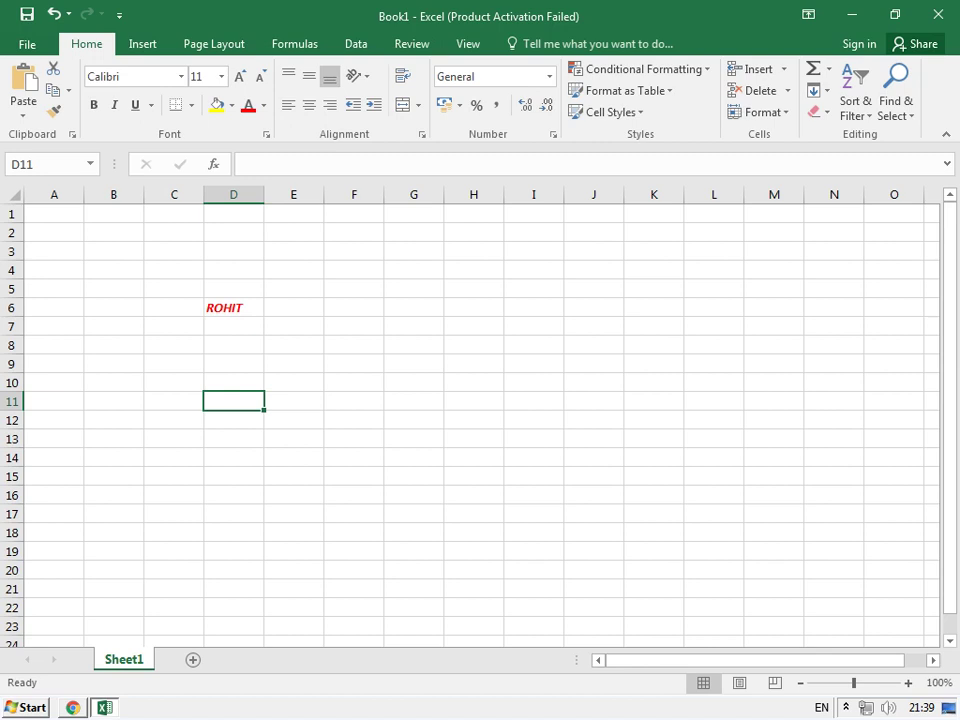
- Enter KAMAL in D8, leaving its text unchanged after selecting letters
left_click(233, 344)
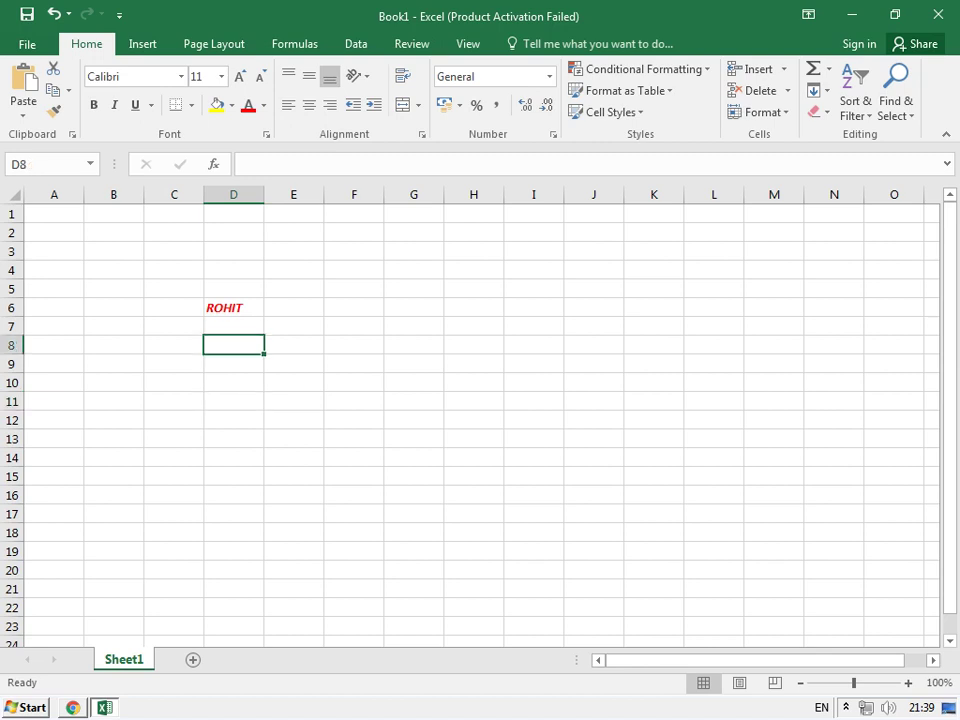
type("KAMAL")
left_click_drag(233, 344, 113, 344)
left_click(293, 345)
double_click(248, 345)
left_click_drag(248, 345, 213, 345)
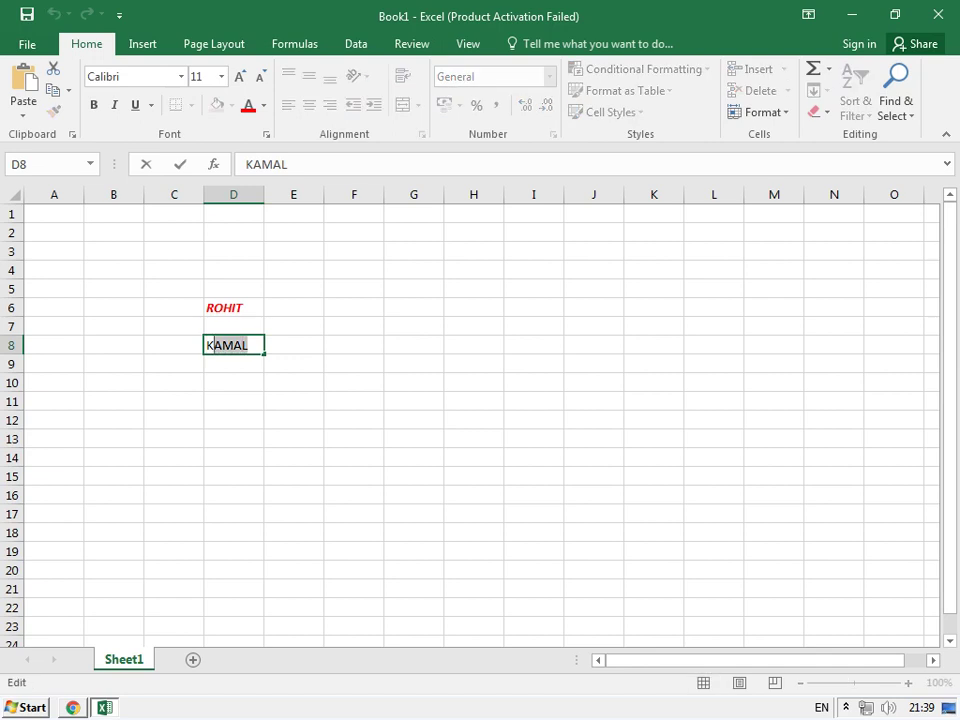
key("Escape")
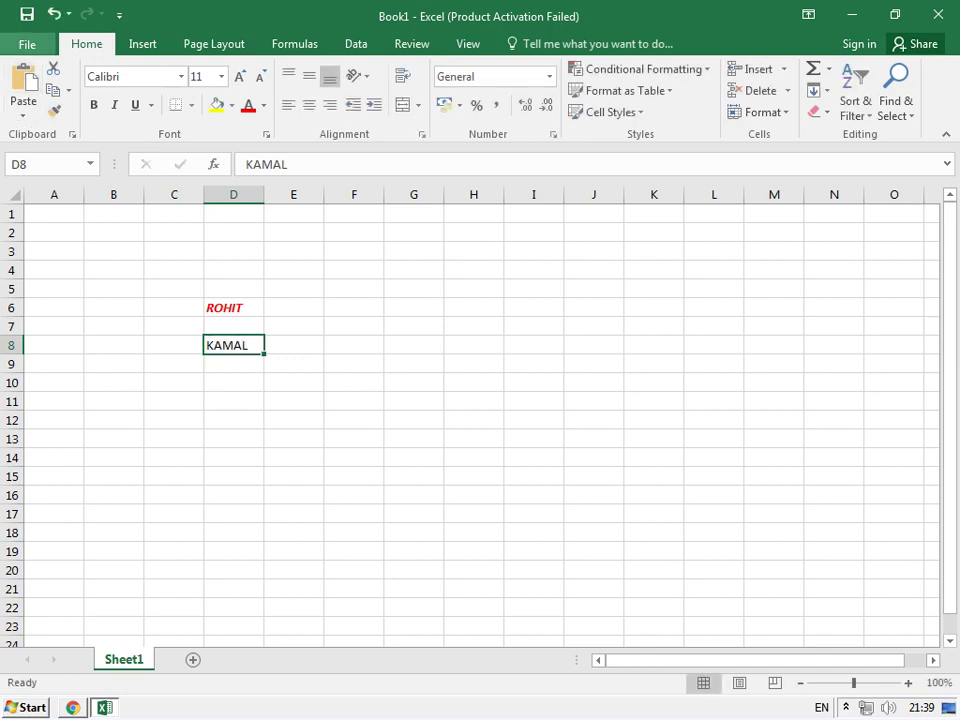
left_click(27, 44)
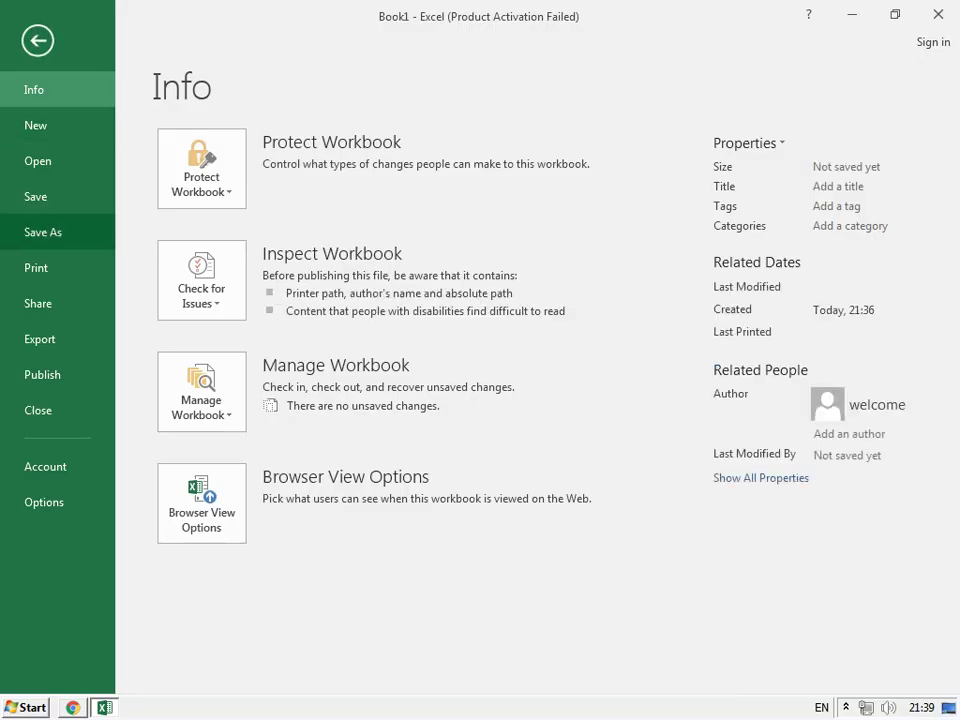
- Look over the General option tooltips, then close Excel Options twice without changes
left_click(44, 502)
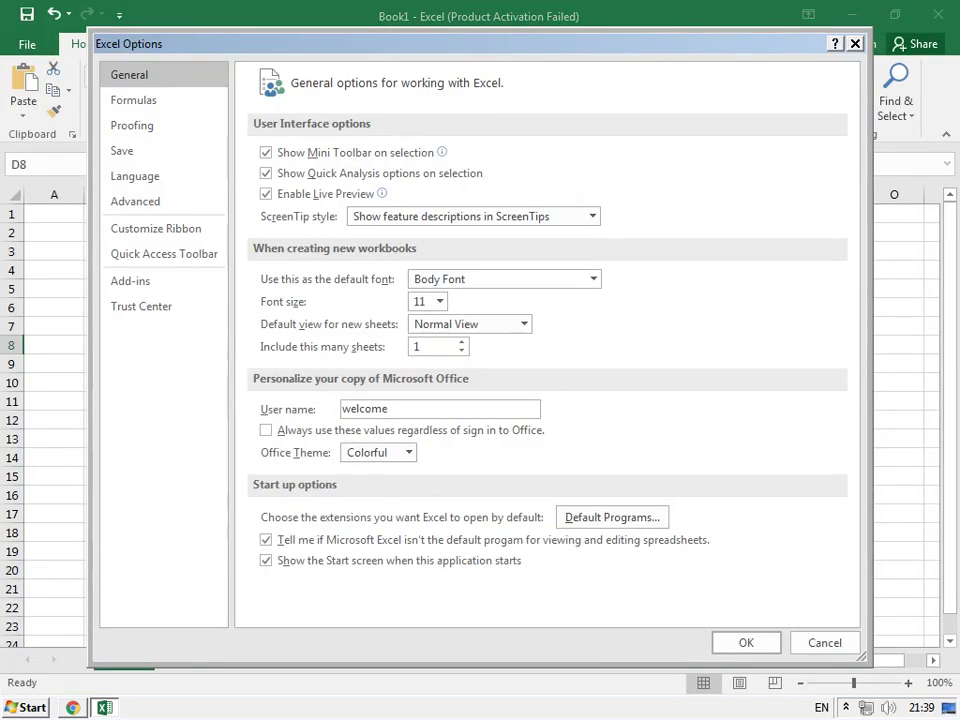
mouse_move(441, 152)
left_click(824, 642)
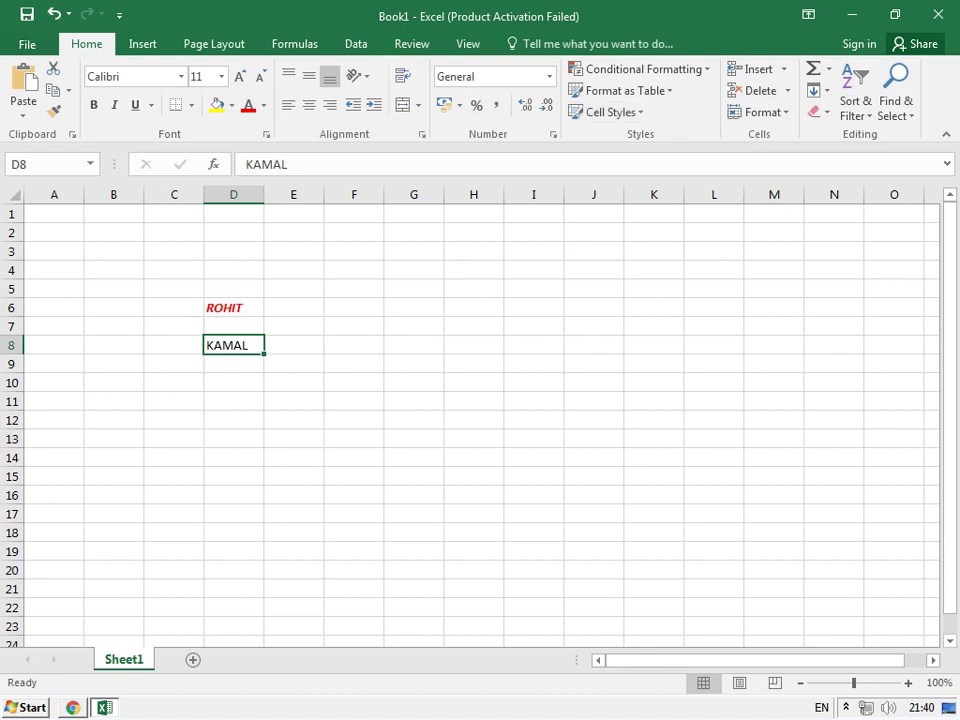
key("alt+f")
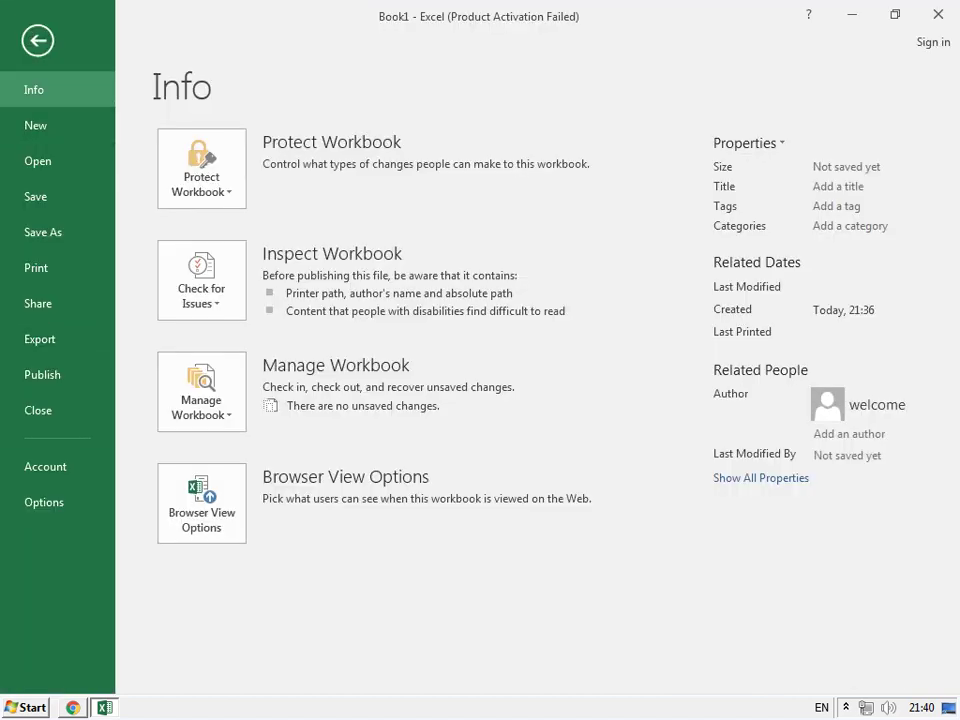
key("t")
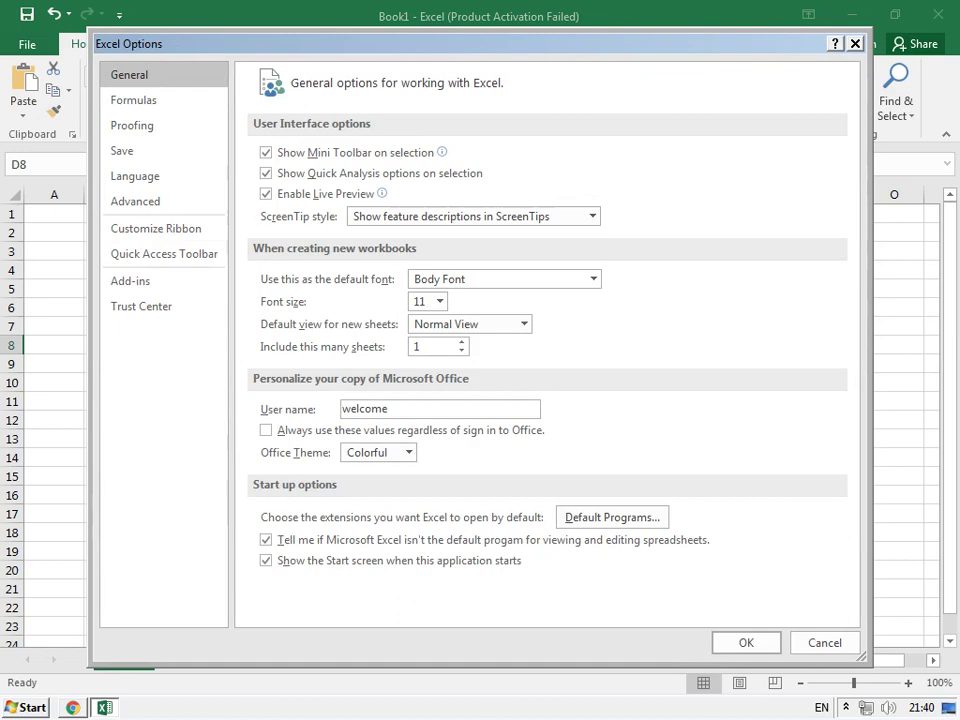
left_click(825, 642)
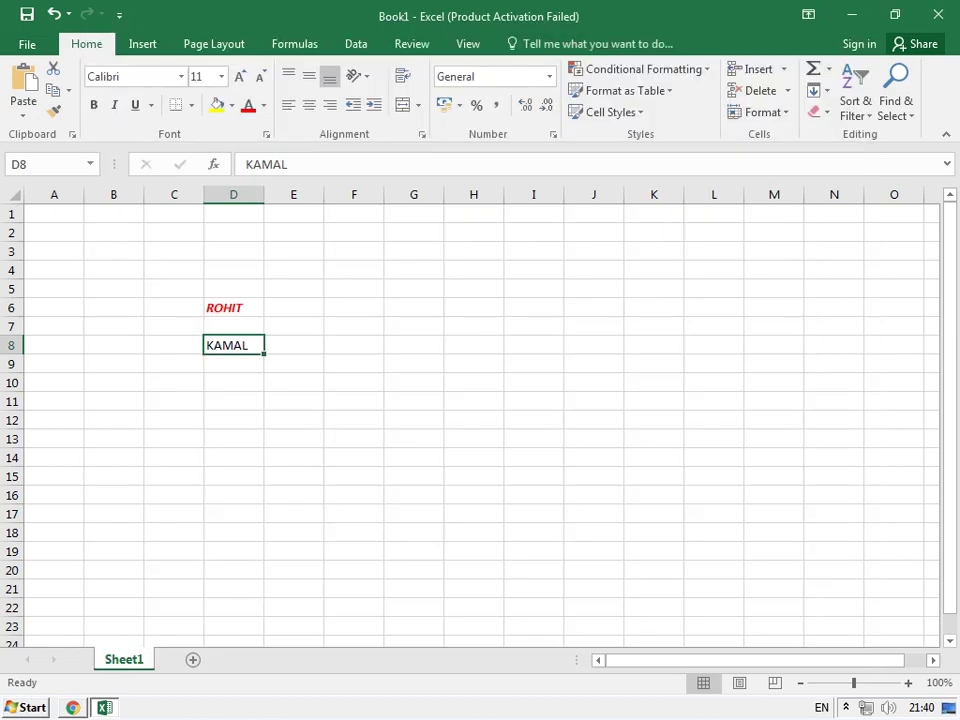
key("F2")
- Enter =RANDBETWEEN(1,1000) in cell F4
key("shift+Home")
left_click(353, 269)
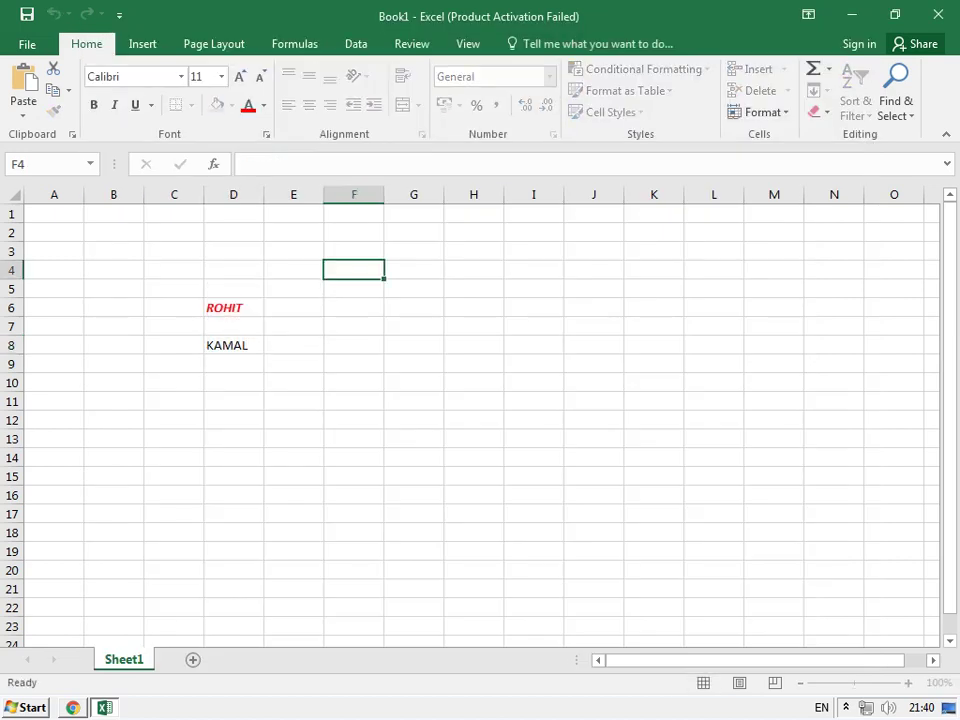
type("=R")
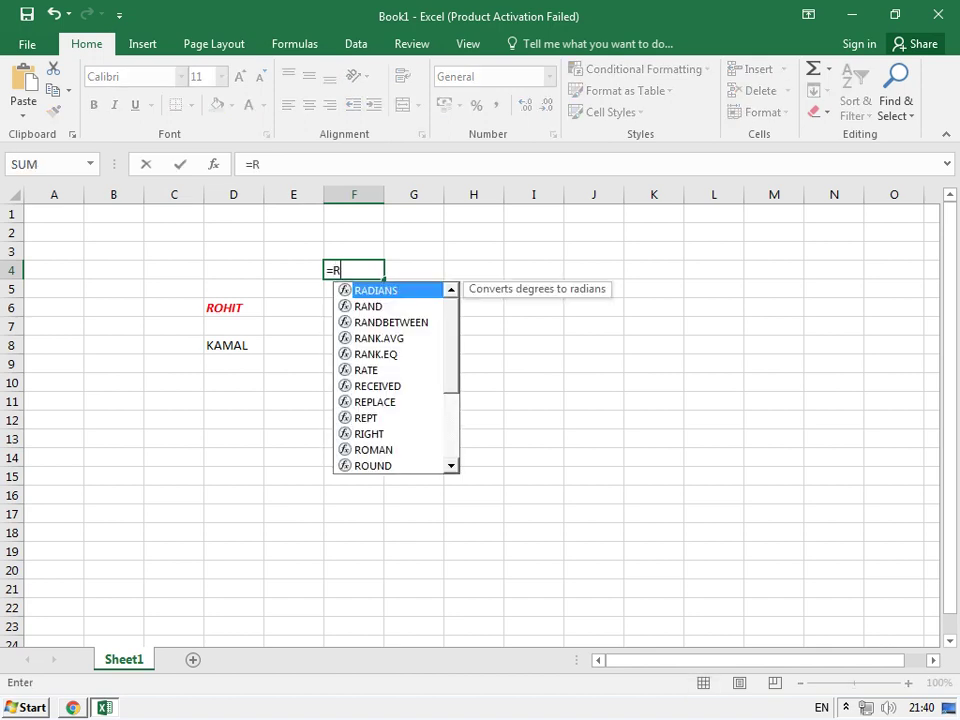
type("AND")
key("Down")
type(",1000)")
key("Return")
- Fill the formula across to K4 and down to K20, then view Quick Analysis options
left_click(353, 270)
left_click_drag(353, 270, 654, 289)
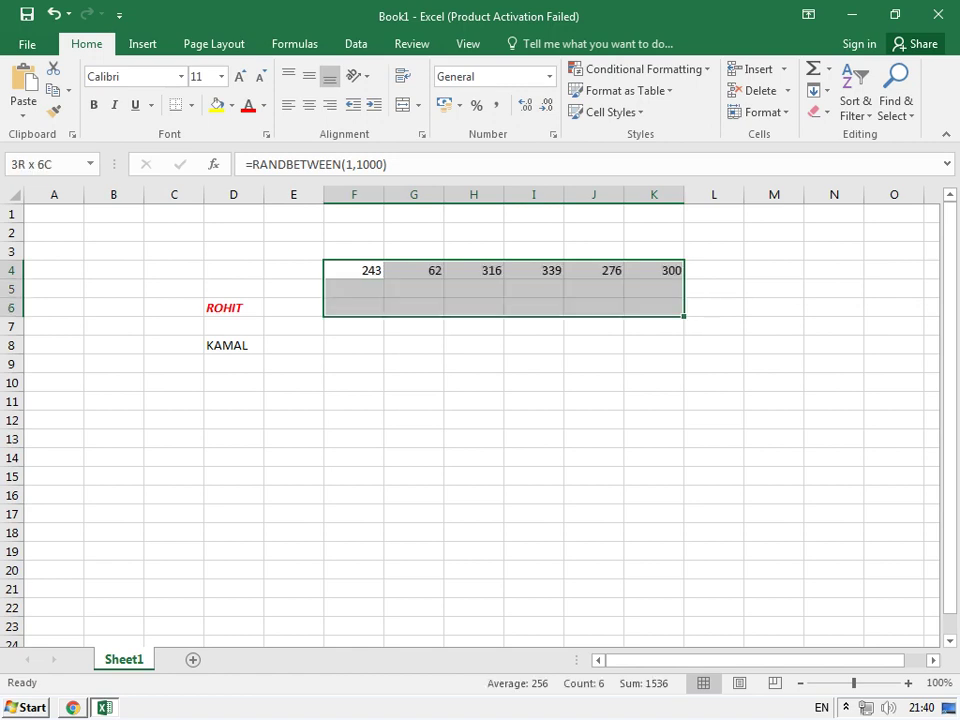
left_click_drag(654, 289, 654, 570)
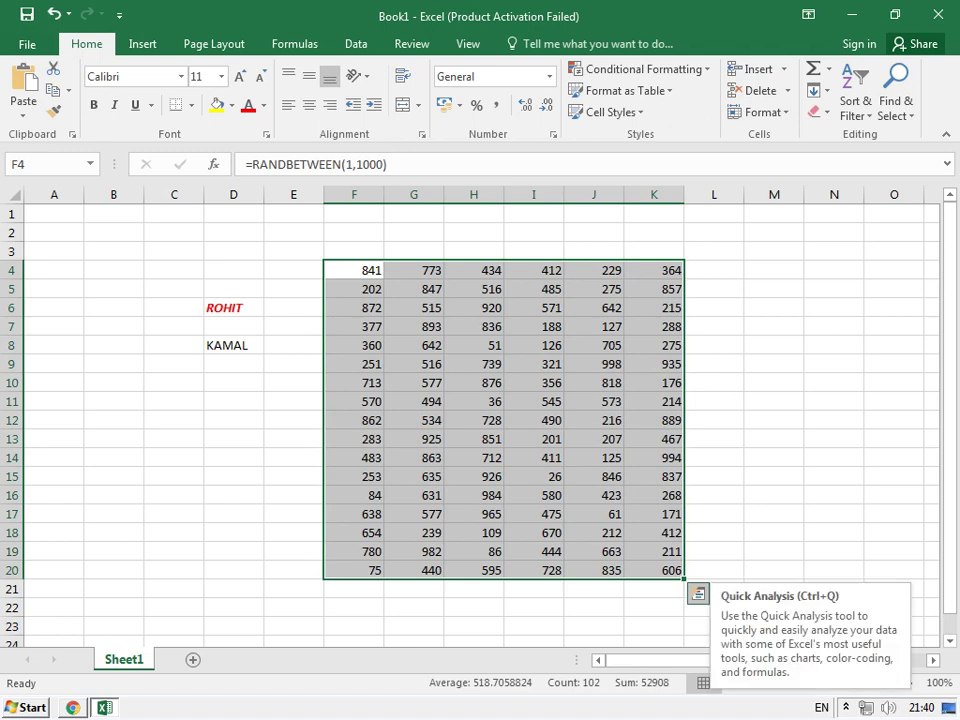
left_click(697, 594)
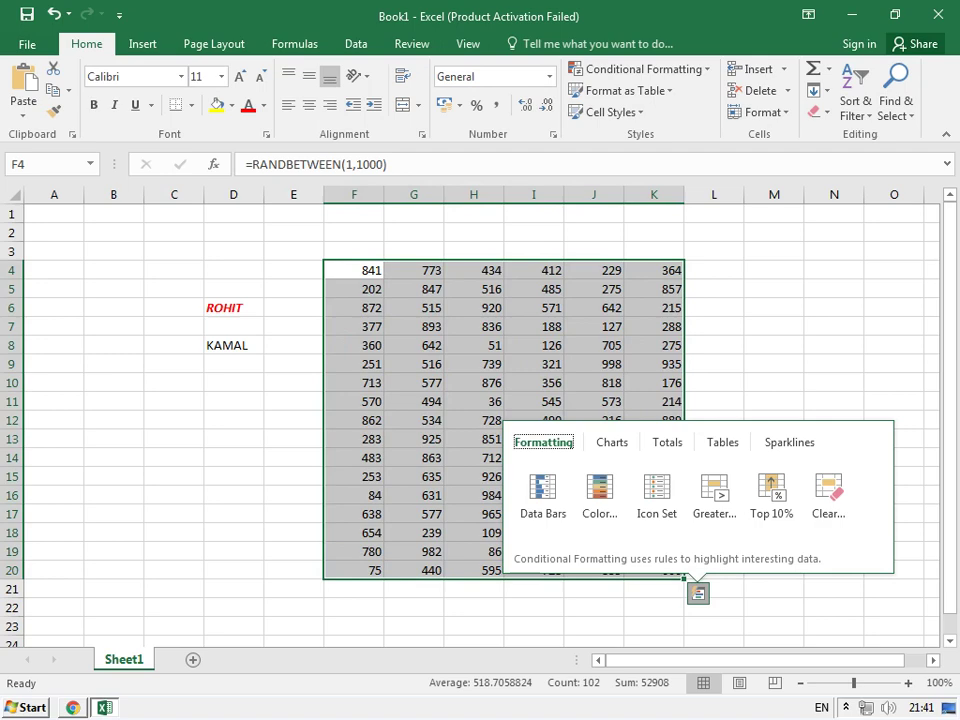
left_click(233, 345)
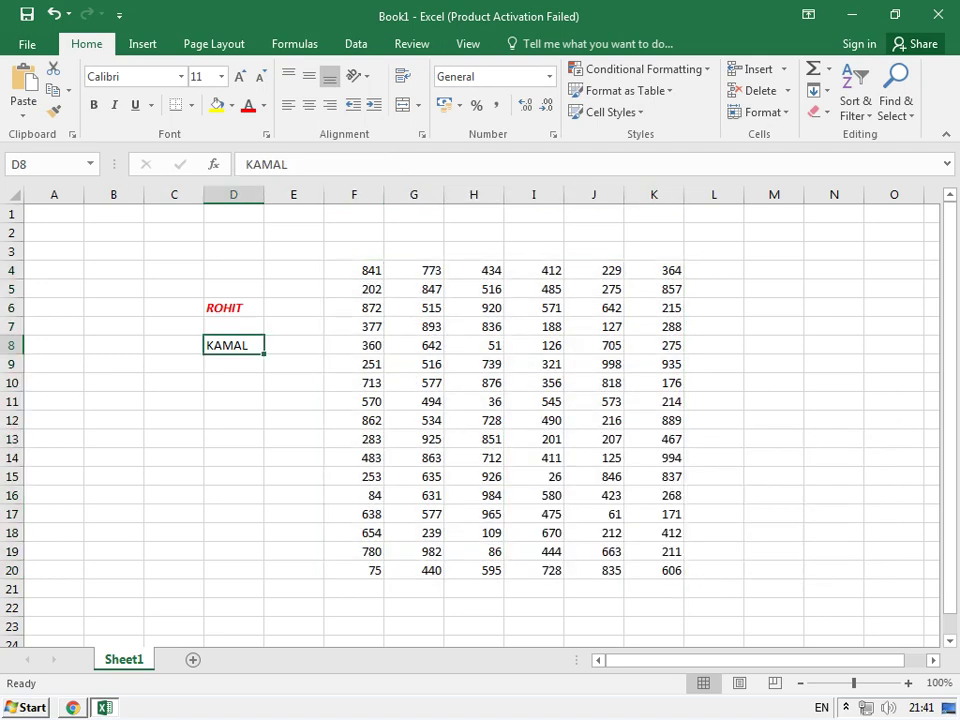
- Select the empty block D32:K48 and preview fill colours on it
scroll(480, 420, "down", 3)
scroll(480, 420, "down", 3)
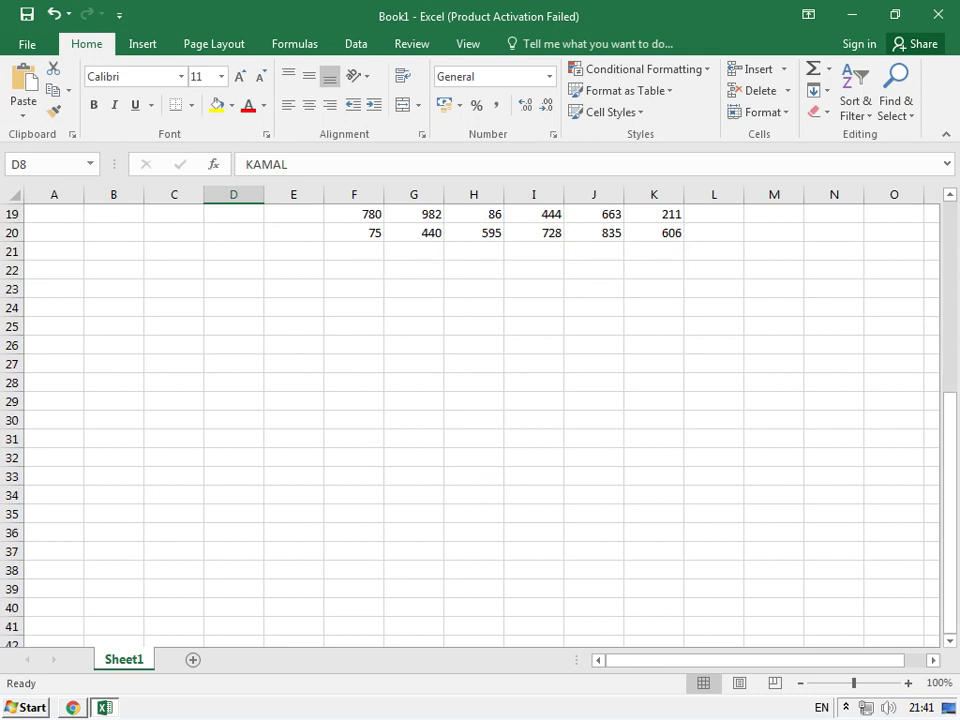
scroll(480, 420, "down", 3)
mouse_move(233, 288)
left_mouse_down()
mouse_move(354, 458)
mouse_move(654, 514)
mouse_move(654, 589)
left_mouse_up()
left_click(231, 105)
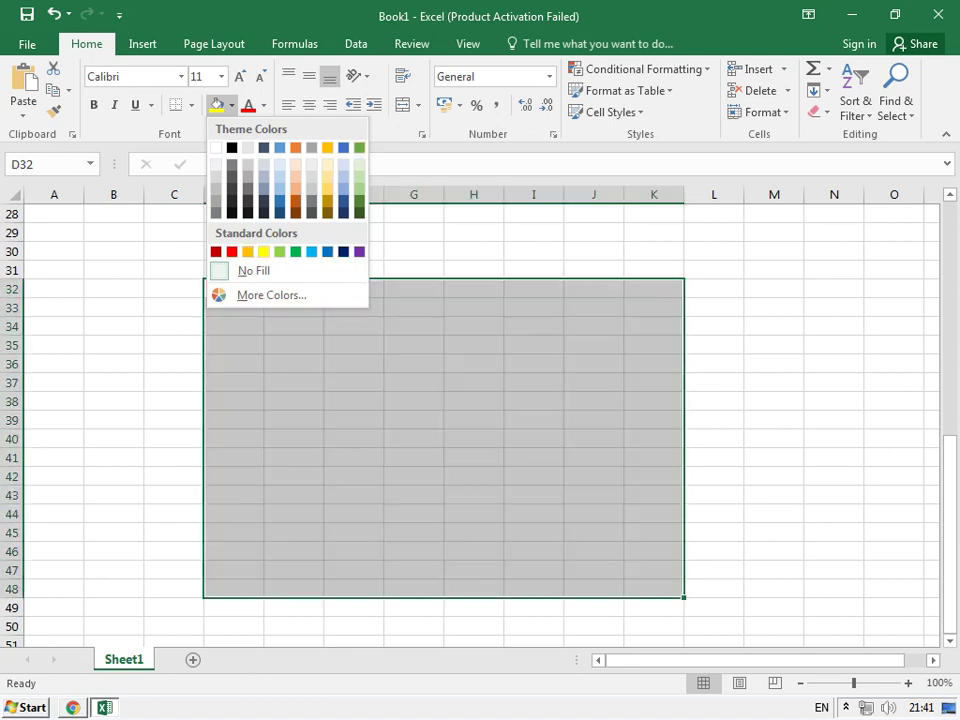
left_click(27, 44)
- Turn off Live Preview in Excel Options and apply the change
left_click(43, 499)
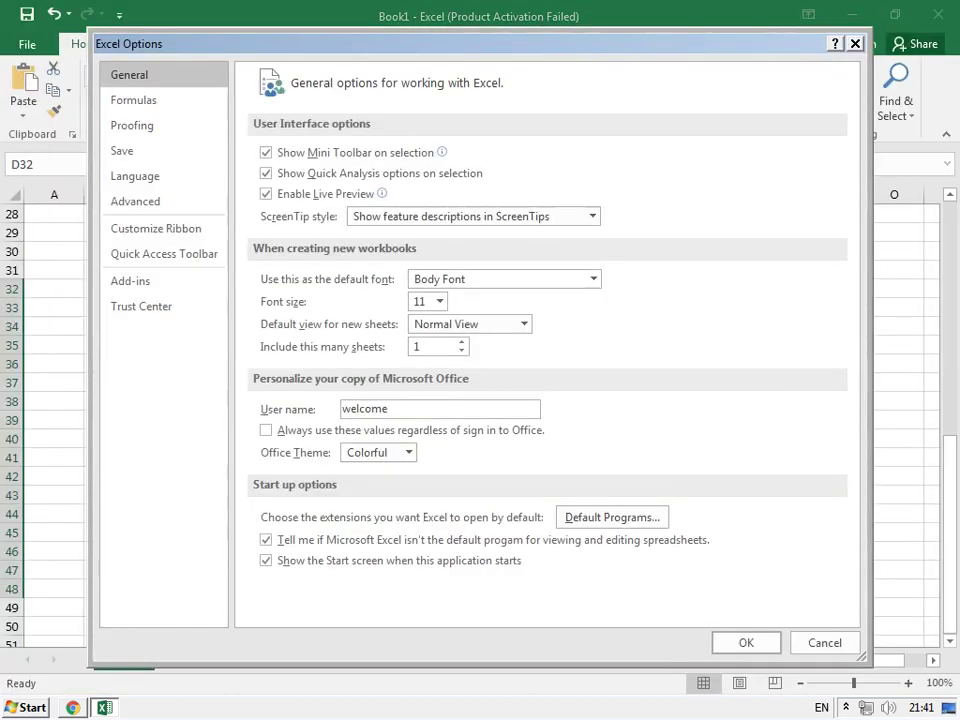
key("alt+l")
key("Return")
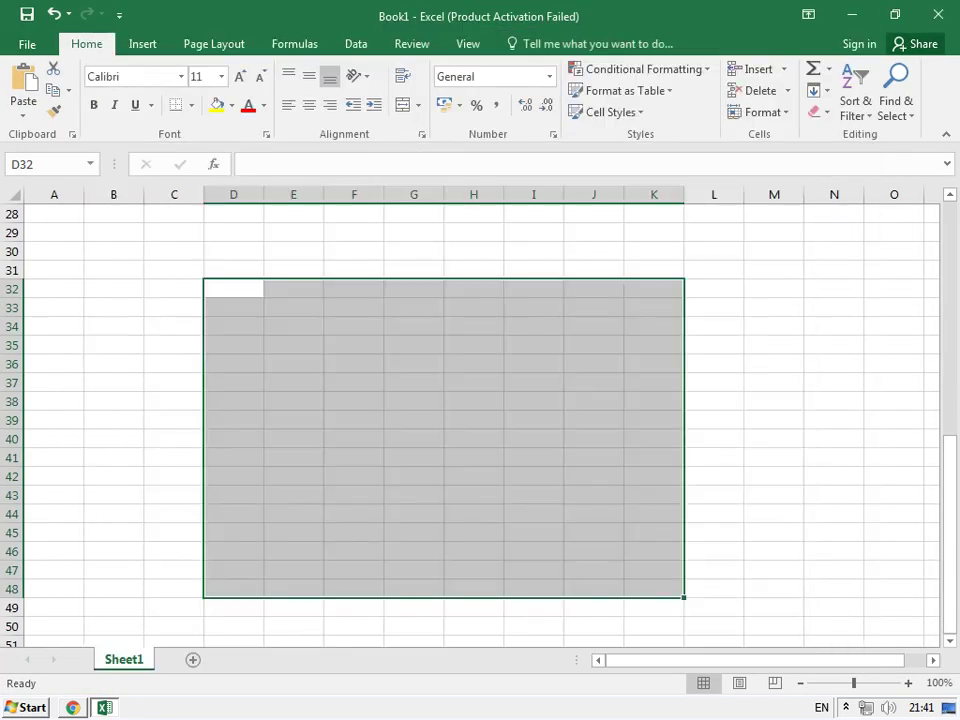
- Fill cells D32:K48 with green
left_click(231, 105)
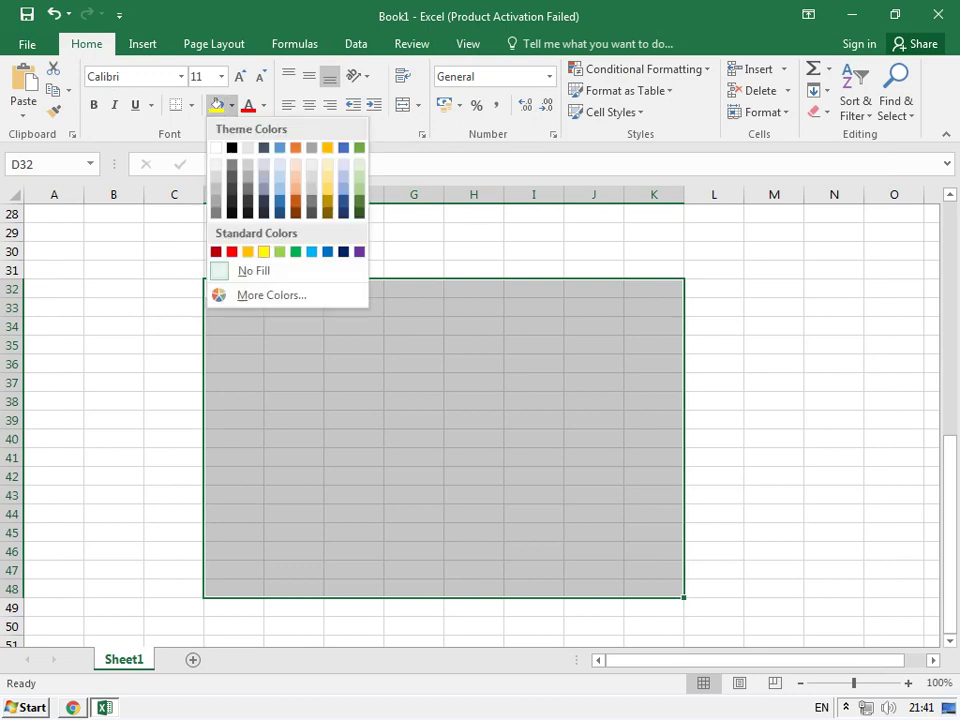
left_click(295, 251)
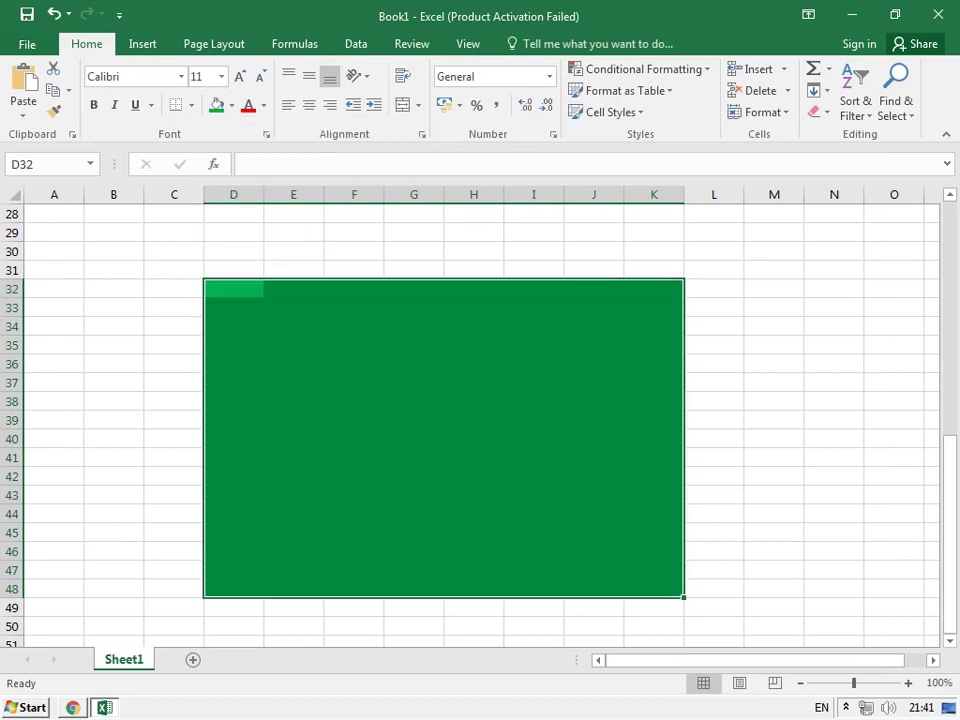
left_click(27, 44)
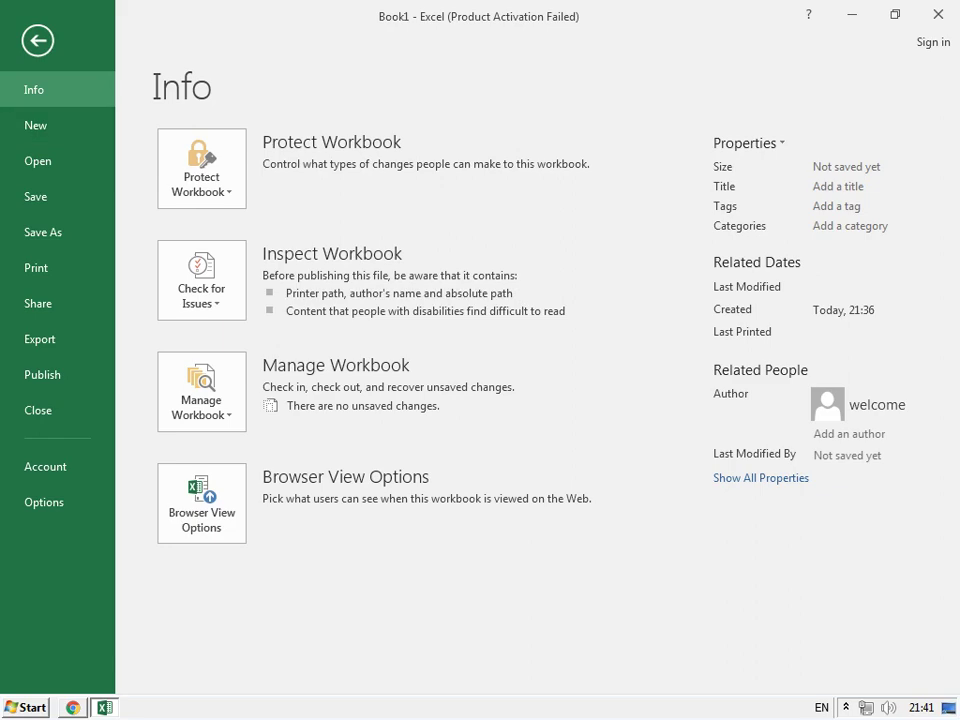
- Check the ScreenTip style choices without changing them, then insert blank worksheet Sheet2
left_click(44, 502)
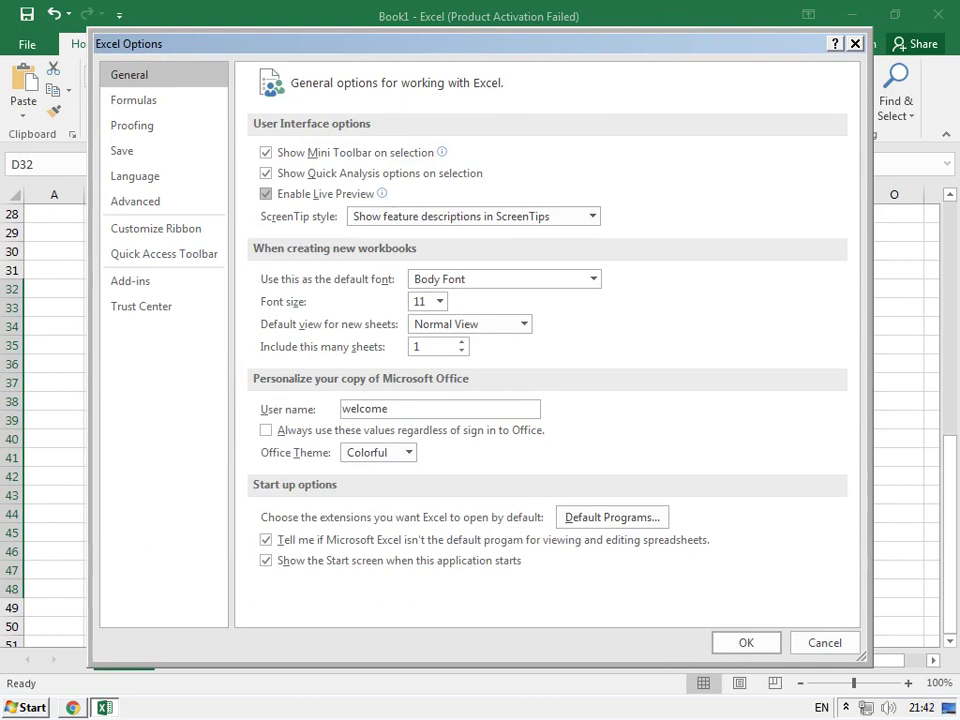
left_click(592, 216)
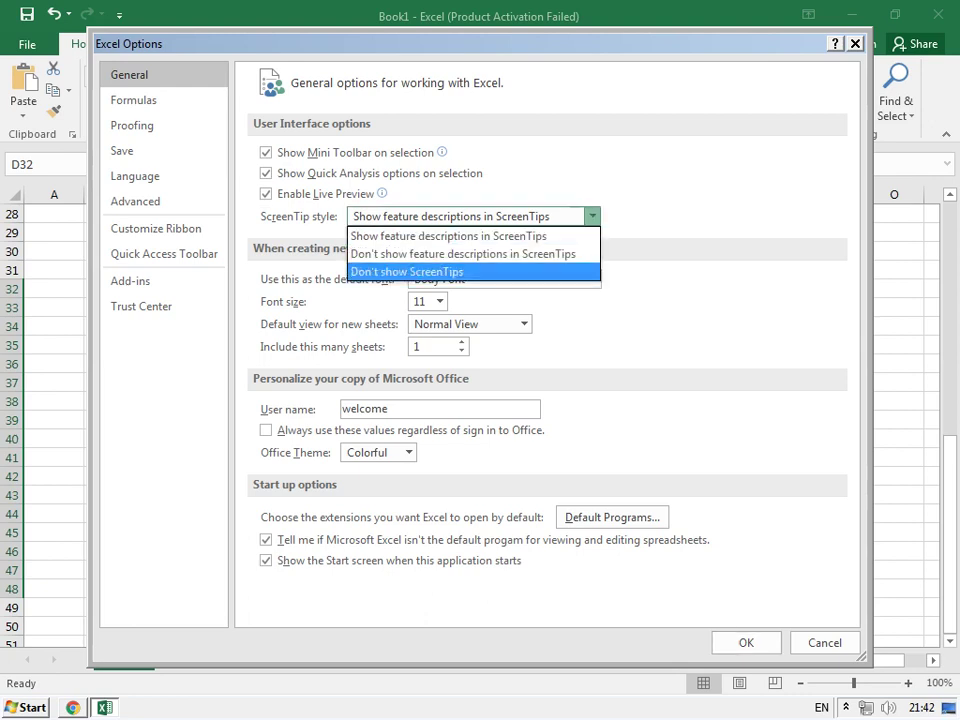
key("Escape")
key("Escape")
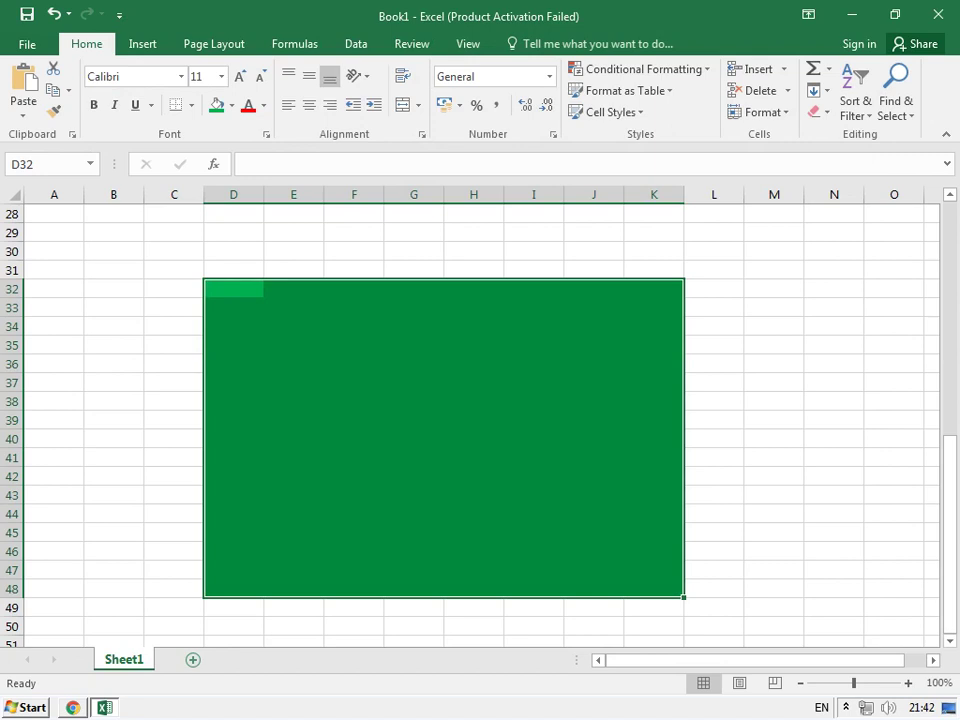
key("shift+F11")
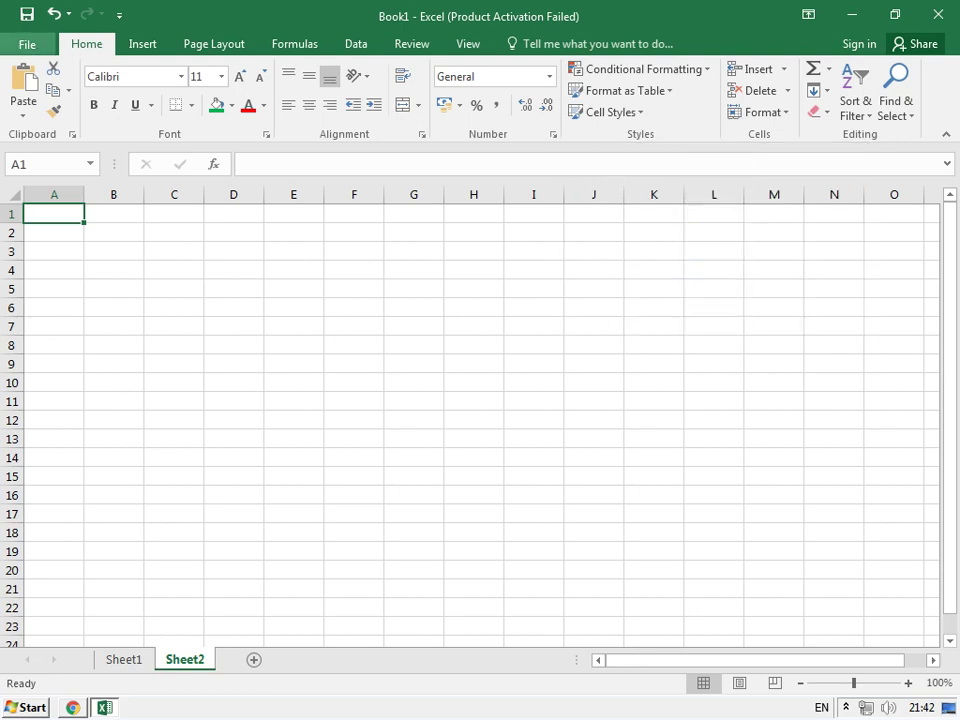
- Set ScreenTip style to "Don't show ScreenTips" in Excel Options and confirm
left_click(27, 44)
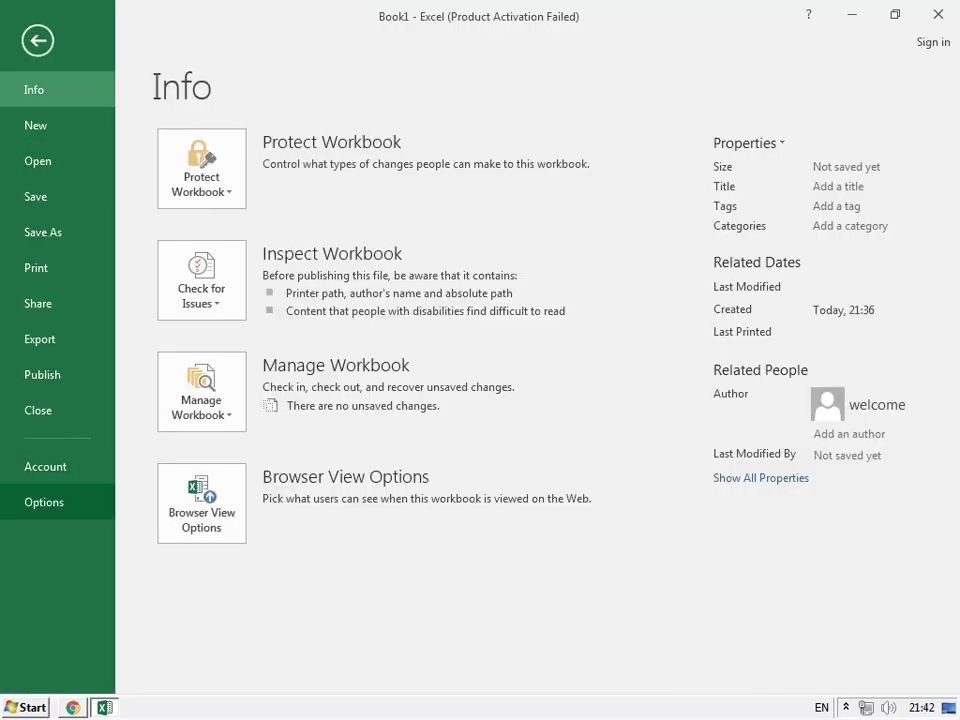
left_click(43, 501)
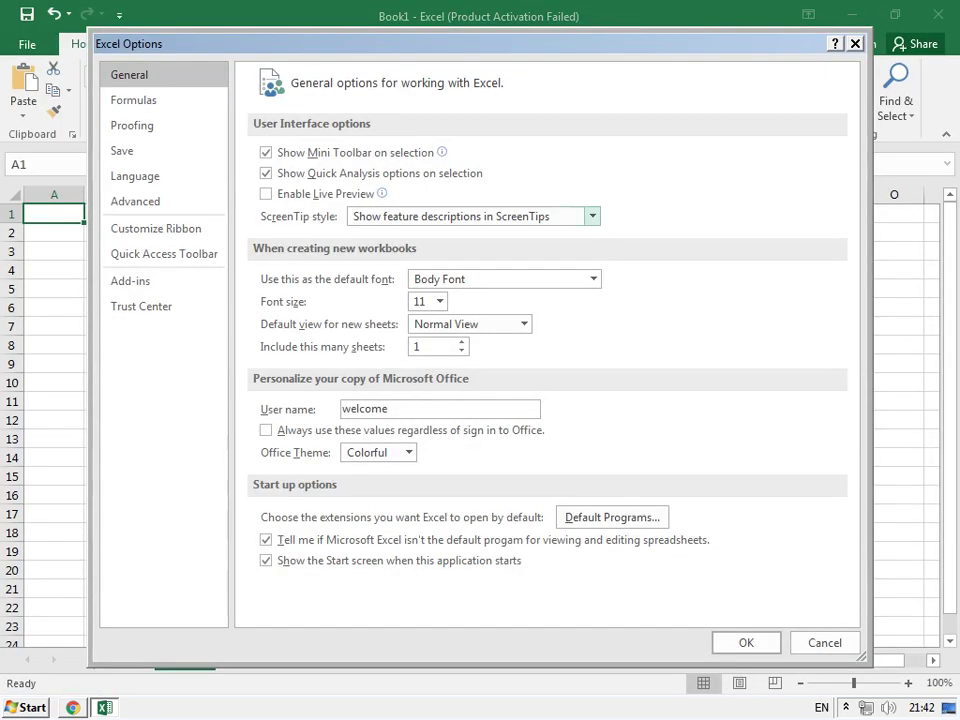
left_click(592, 216)
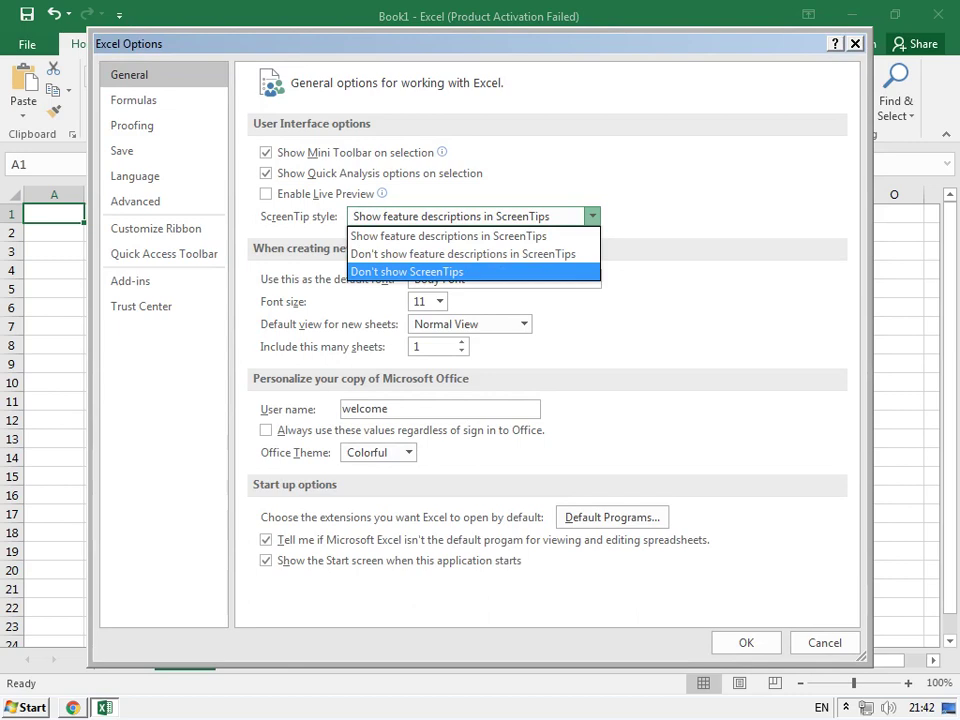
left_click(407, 271)
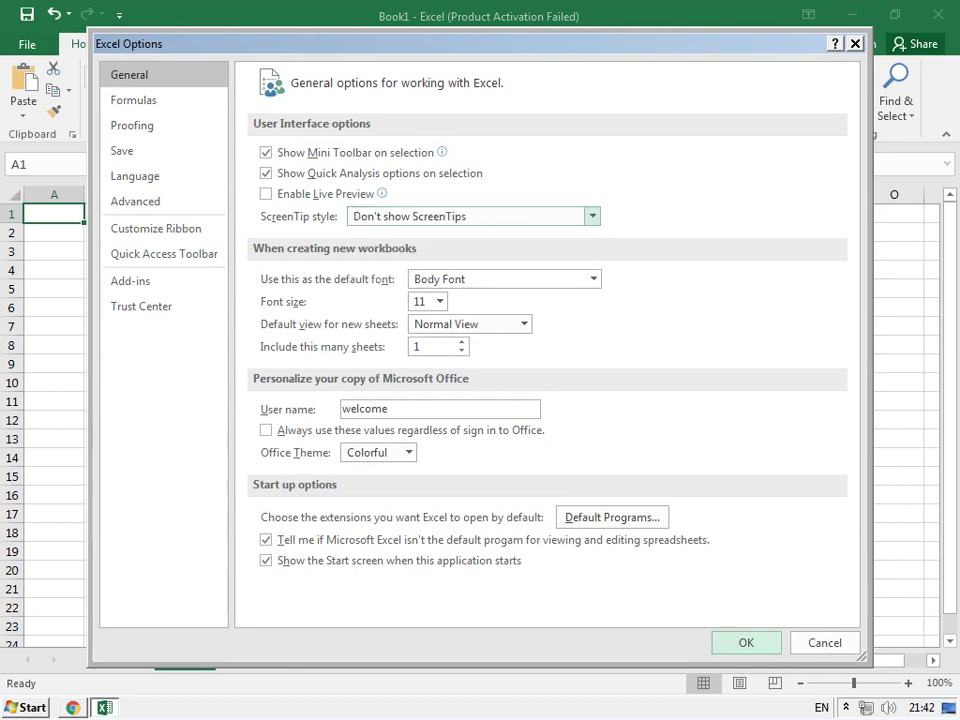
left_click(746, 642)
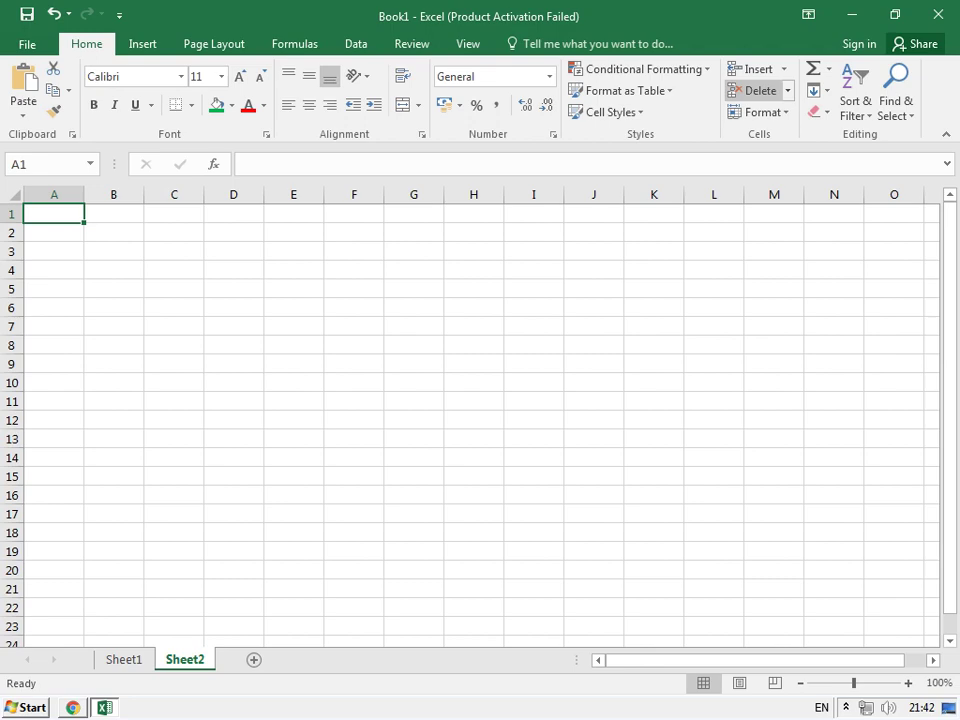
left_click(27, 44)
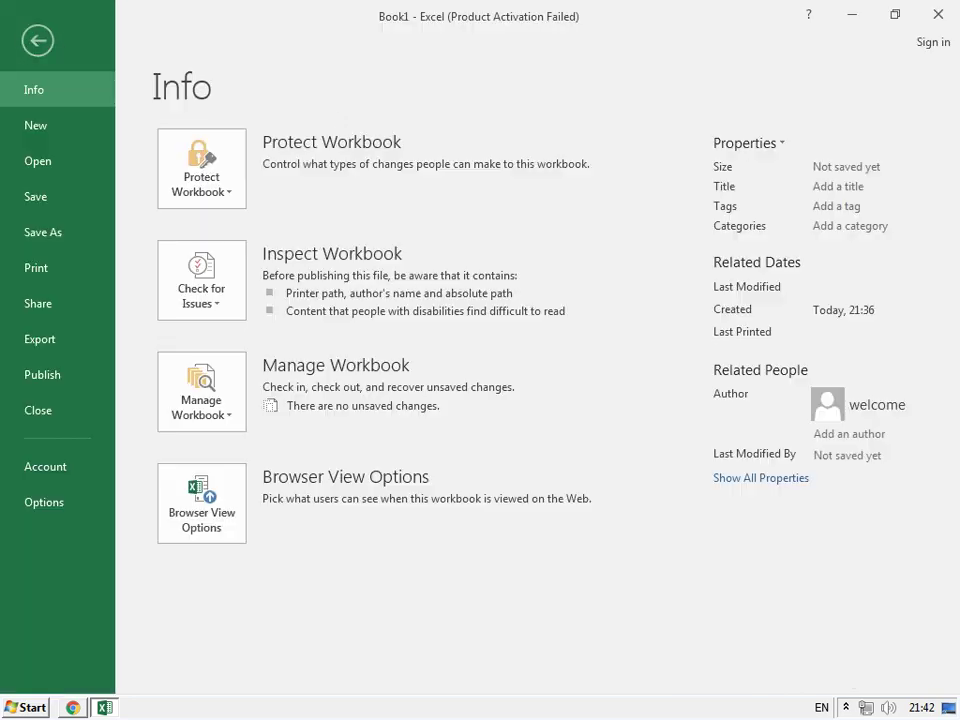
- Set ScreenTip style to "Don't show feature descriptions in ScreenTips" and apply it
left_click(44, 502)
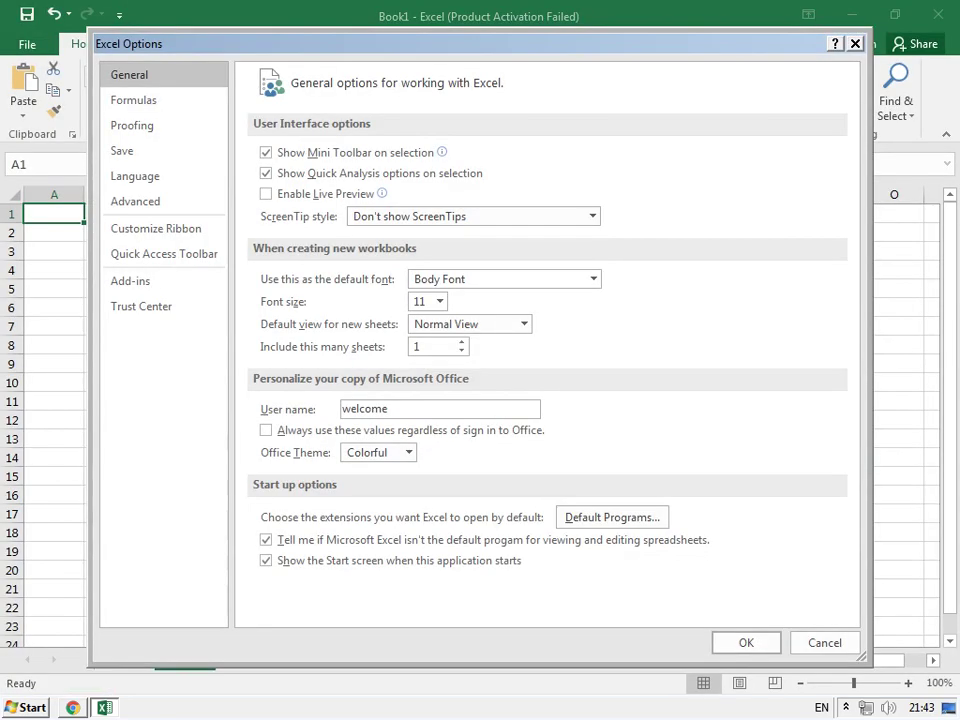
left_click(592, 216)
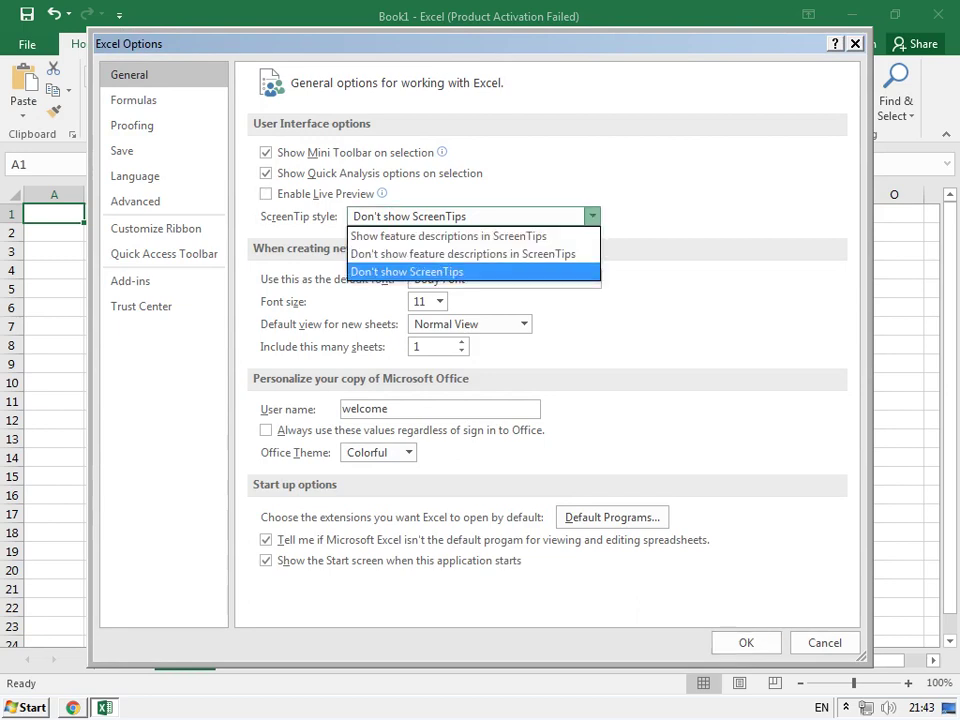
key("Up")
key("Down")
key("Up")
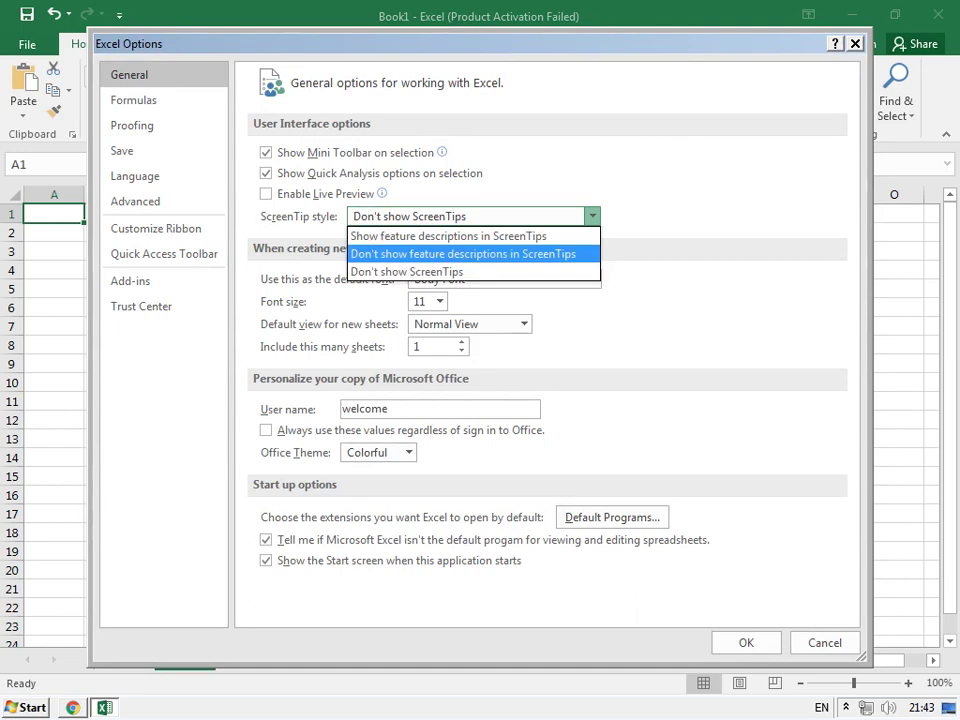
key("Return")
key("Return")
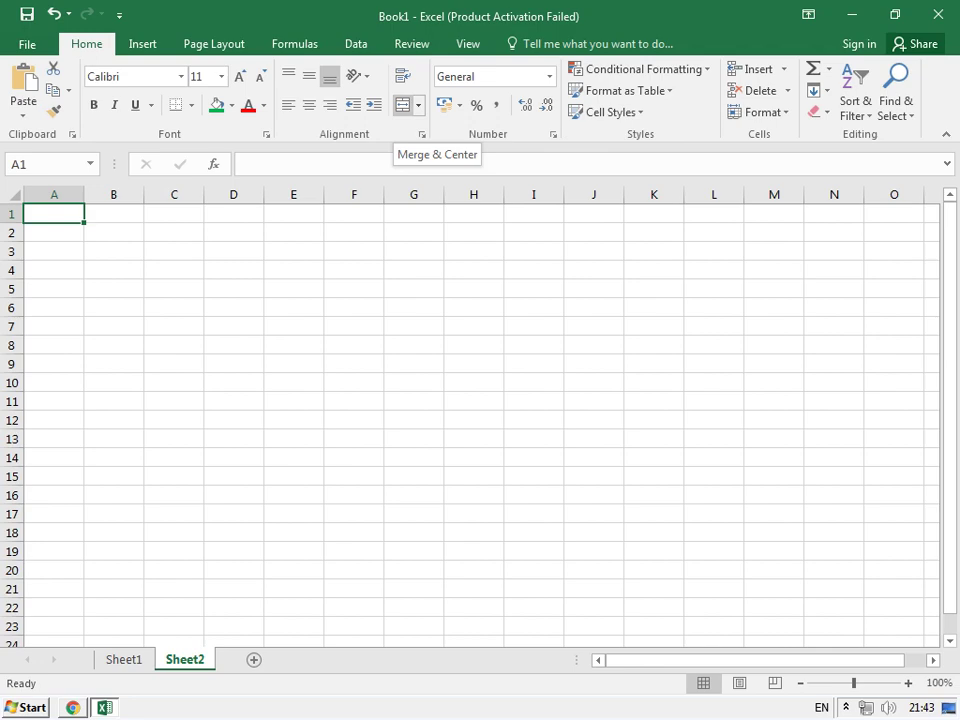
- Set ScreenTip style to 'Show feature descriptions in ScreenTips', confirm, and close Excel with Alt+F4
left_click(27, 44)
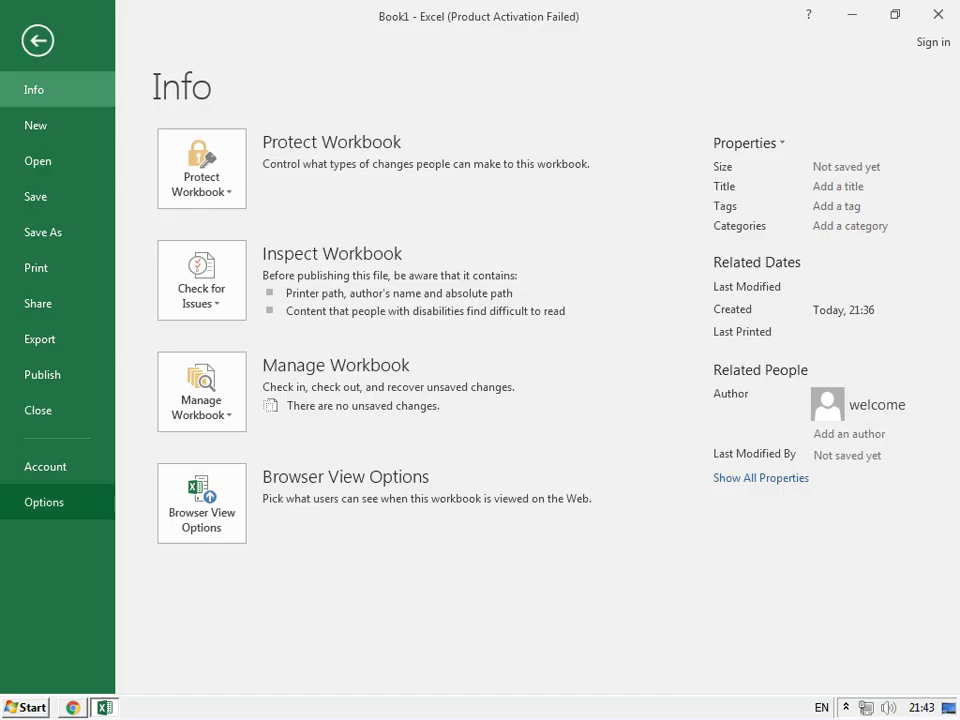
left_click(44, 502)
left_click(592, 216)
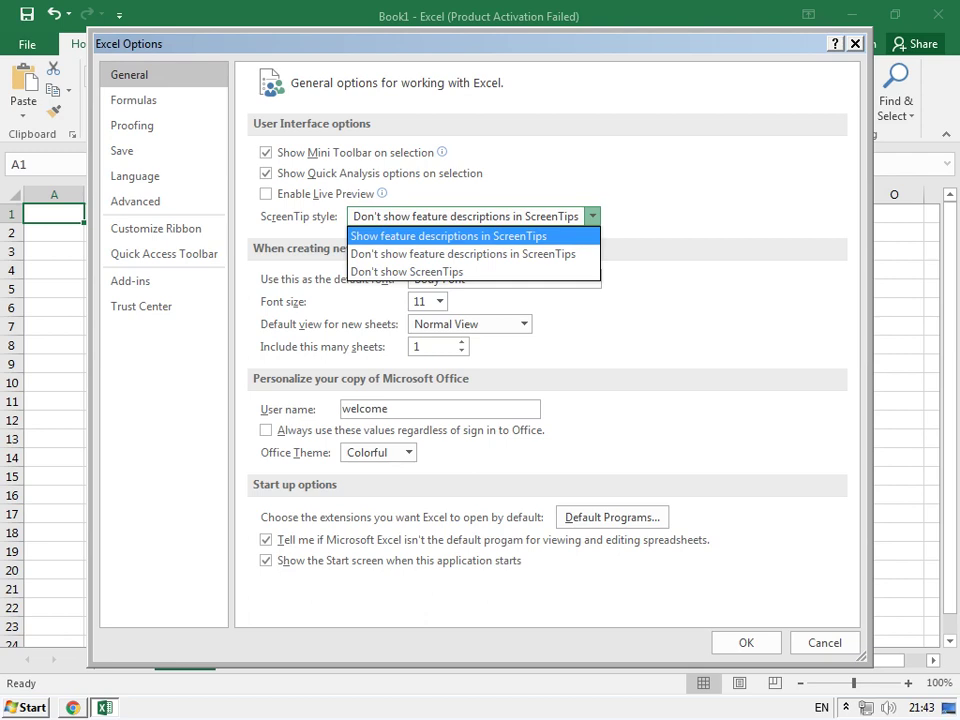
key("Return")
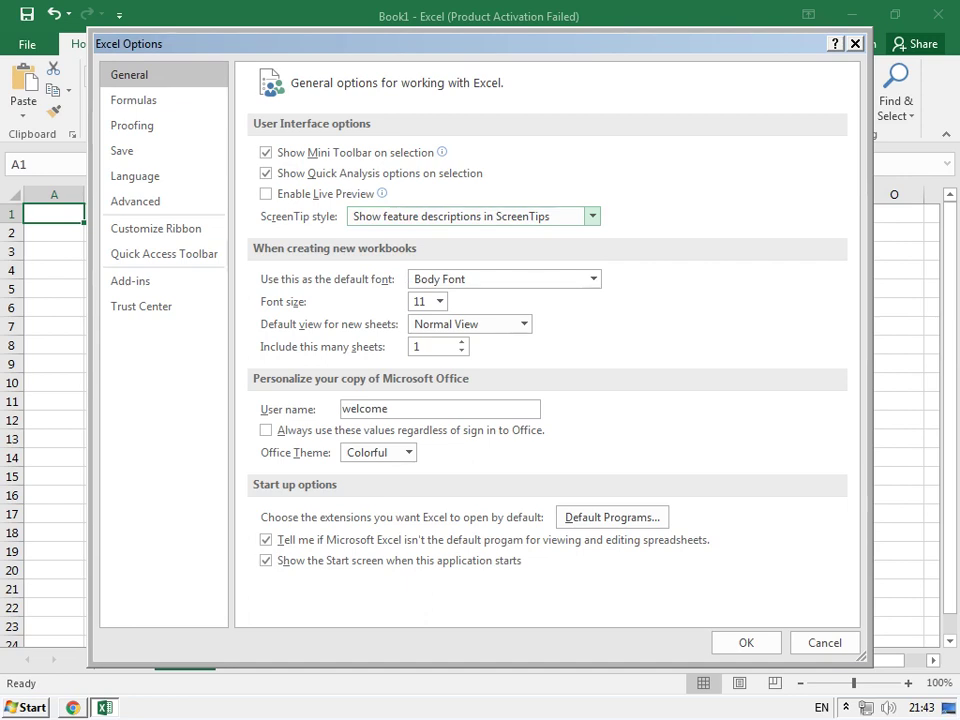
key("Return")
key("alt+F4")
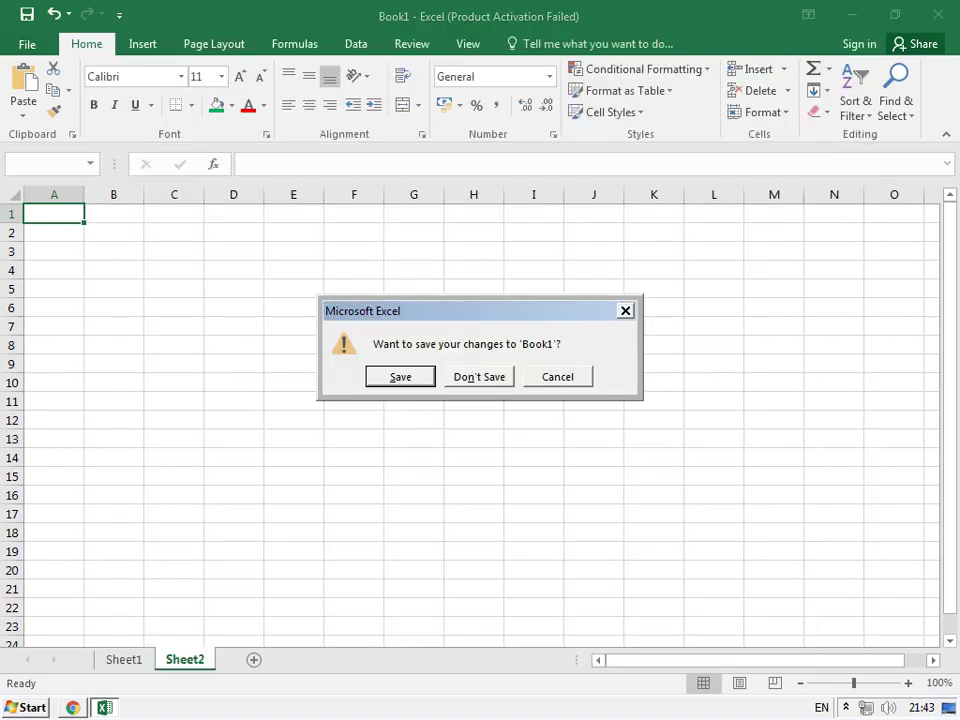
- Close Book1 without saving and relaunch Excel 2016 into a blank workbook
key("n")
key("super")
type("EXC")
key("Return")
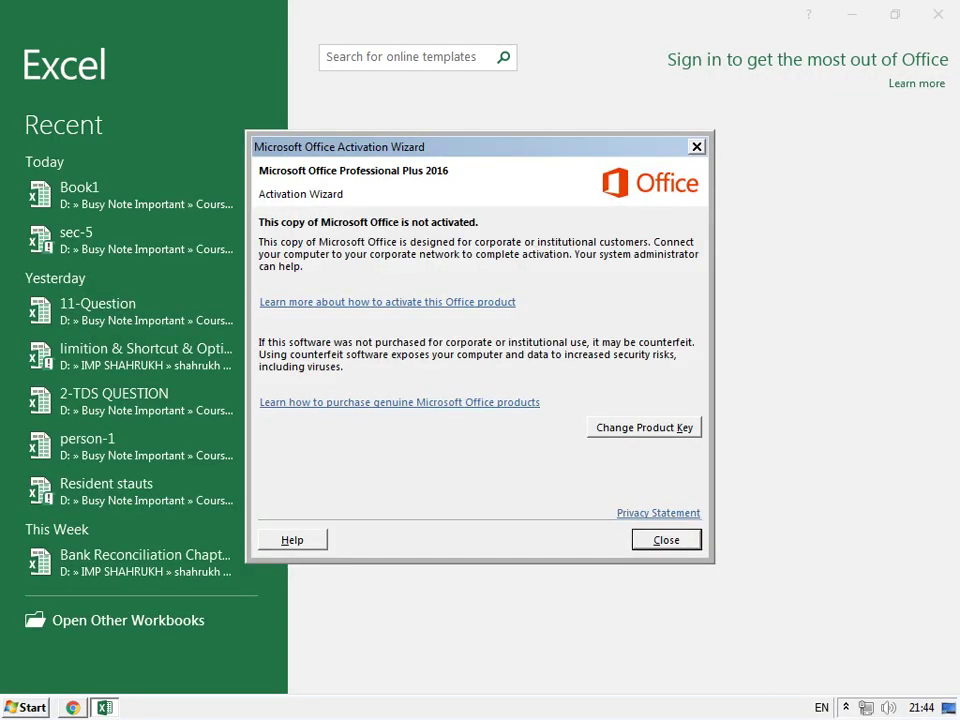
key("Return")
key("Return")
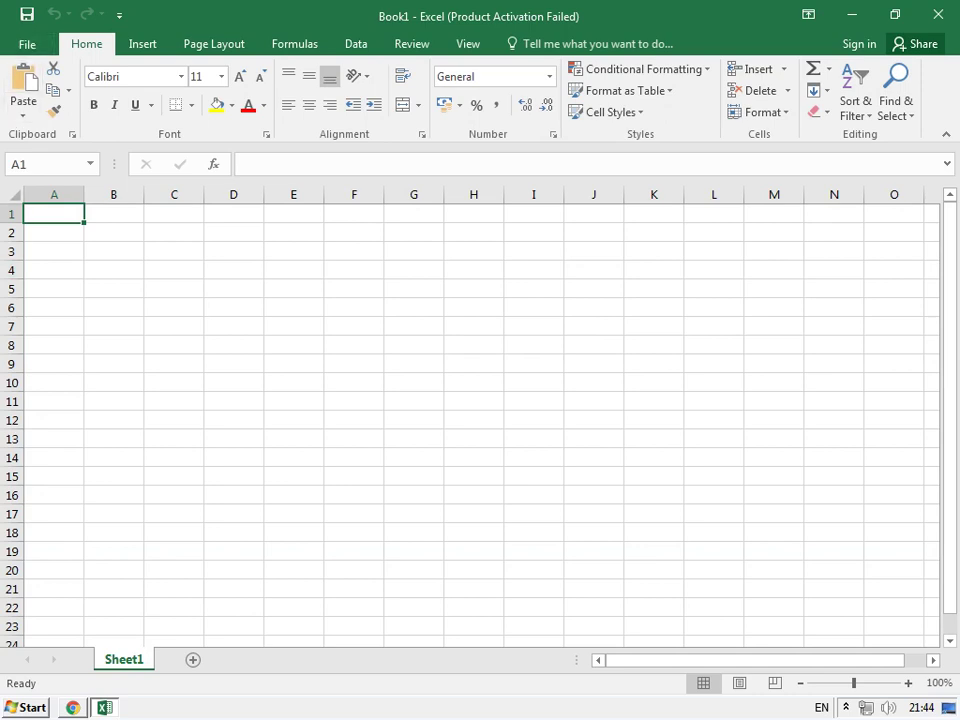
- Set the number of sheets included in new workbooks to 10
left_click(27, 44)
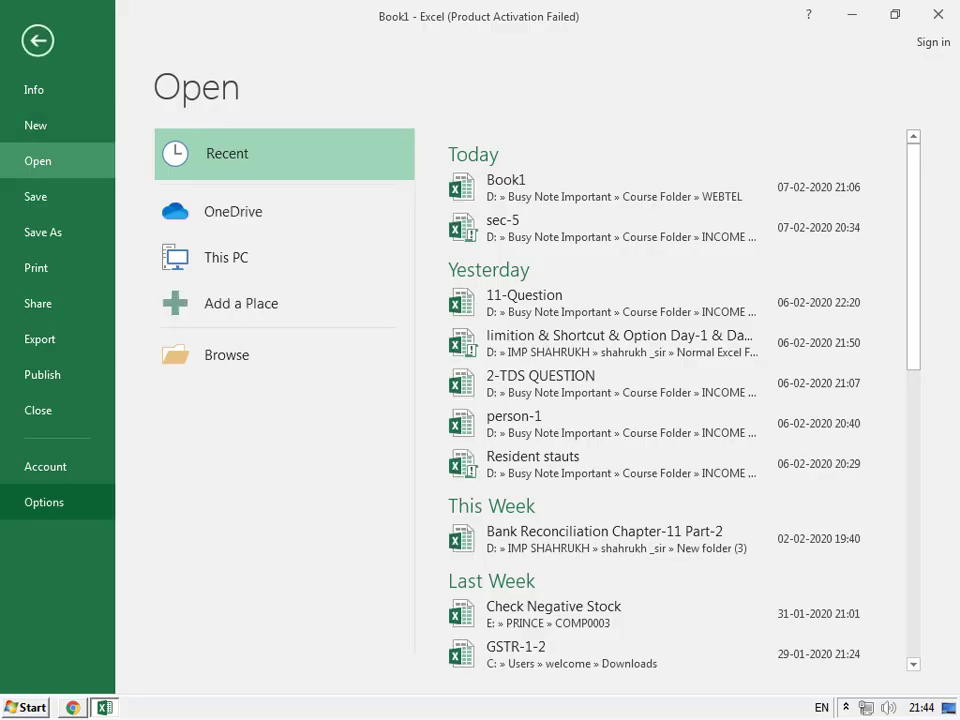
key("Escape")
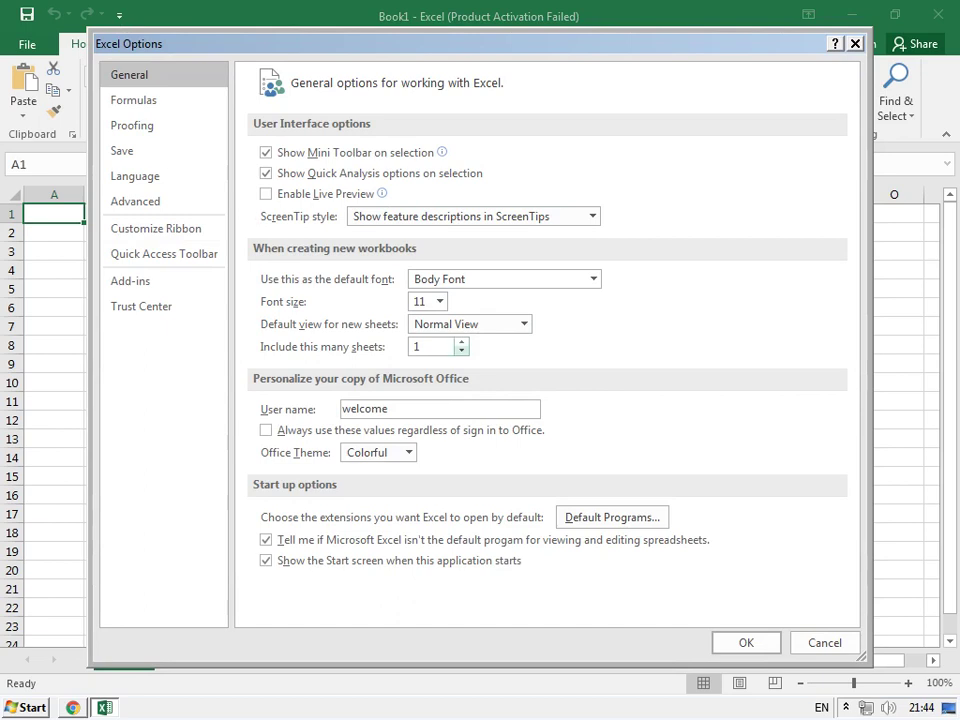
double_click(432, 346)
type("11")
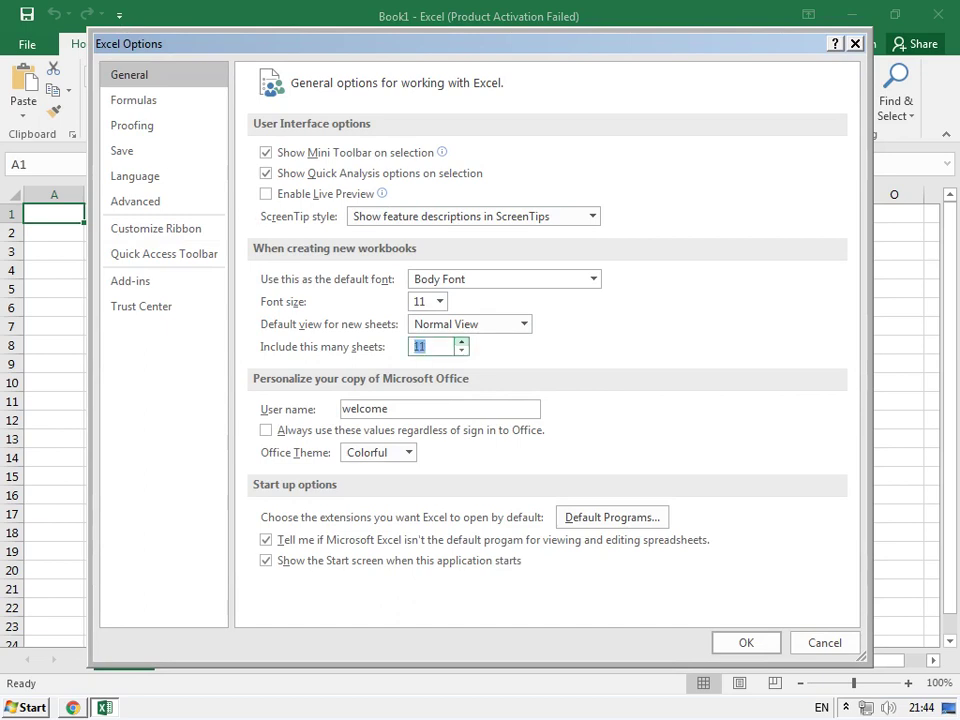
type("10")
key("Return")
- Restart Excel and start a new blank workbook holding Sheet1 to Sheet10
left_click(938, 14)
left_click(25, 707)
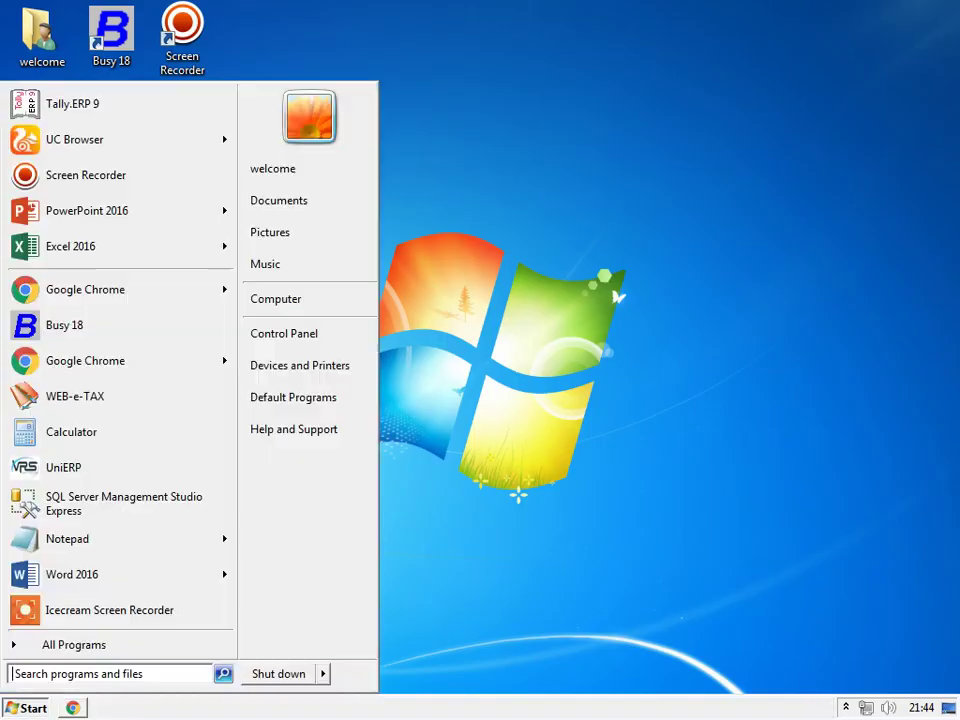
key("Return")
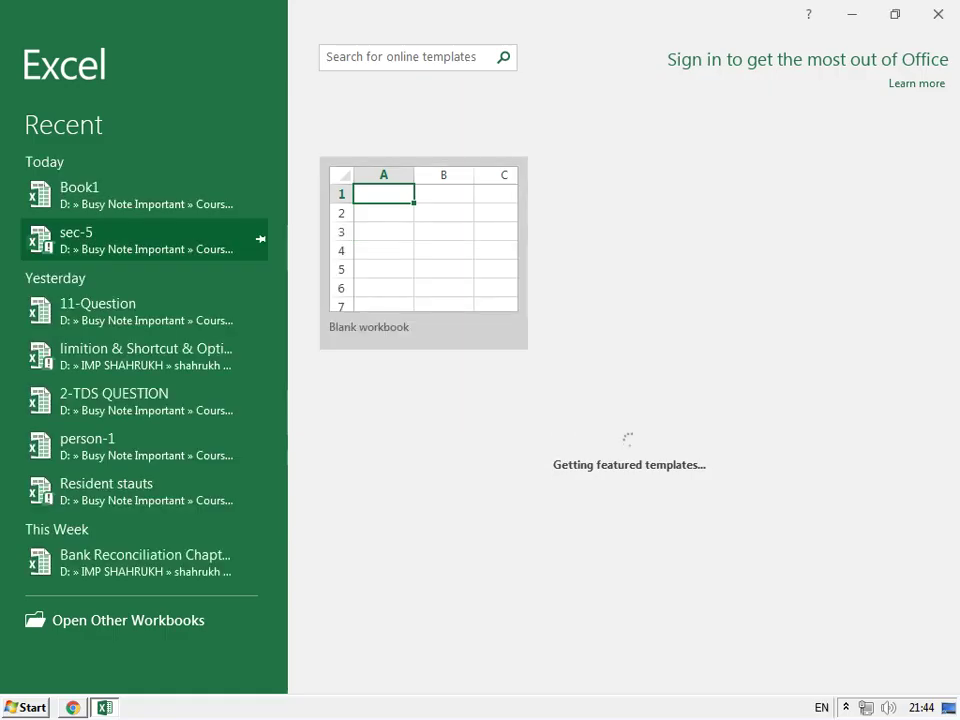
key("Return")
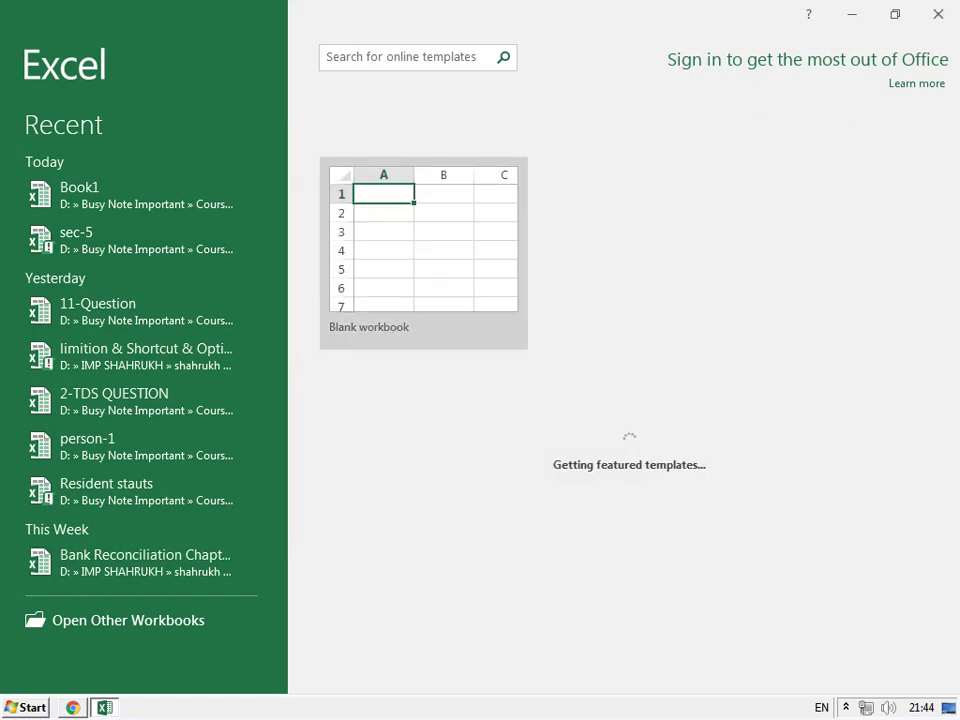
key("Return")
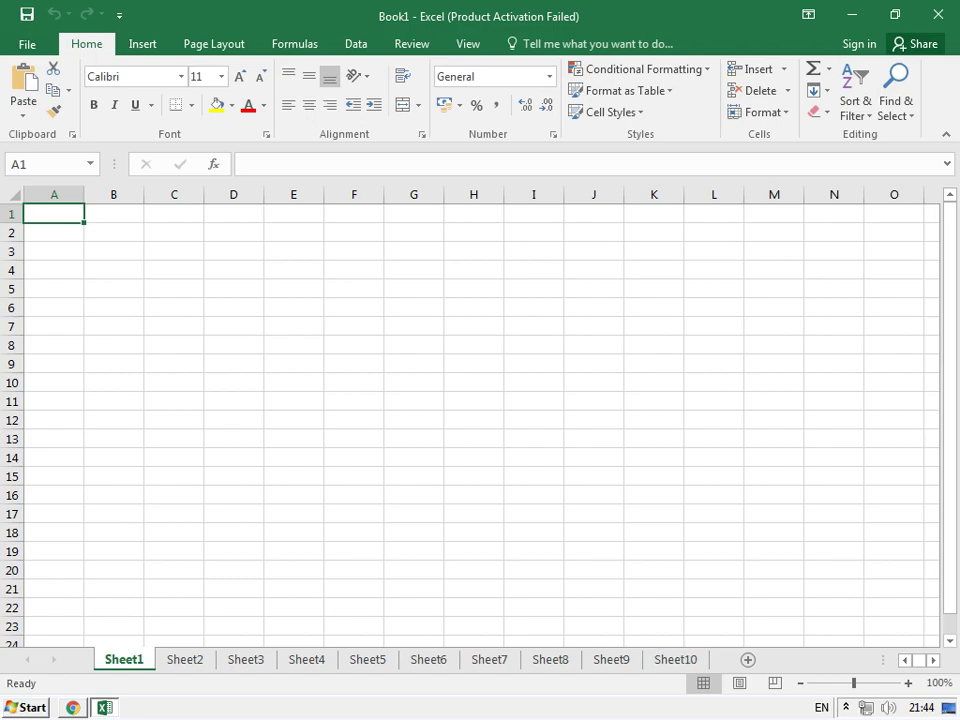
left_click(27, 44)
- Raise the new-workbook sheet count to the maximum of 255 and apply it
left_click(44, 502)
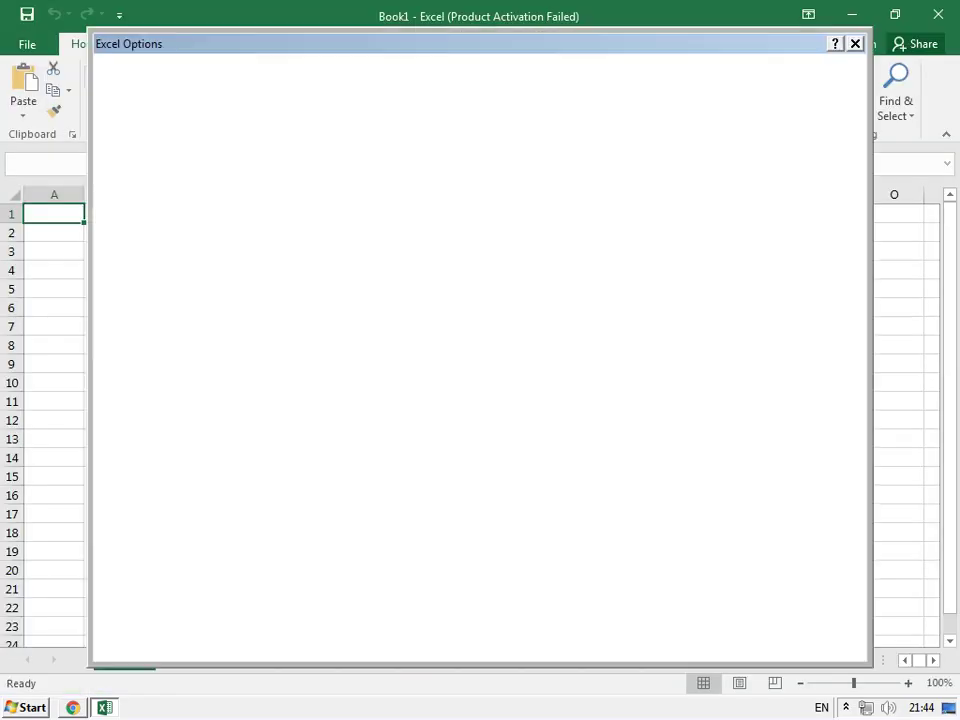
left_click(461, 342)
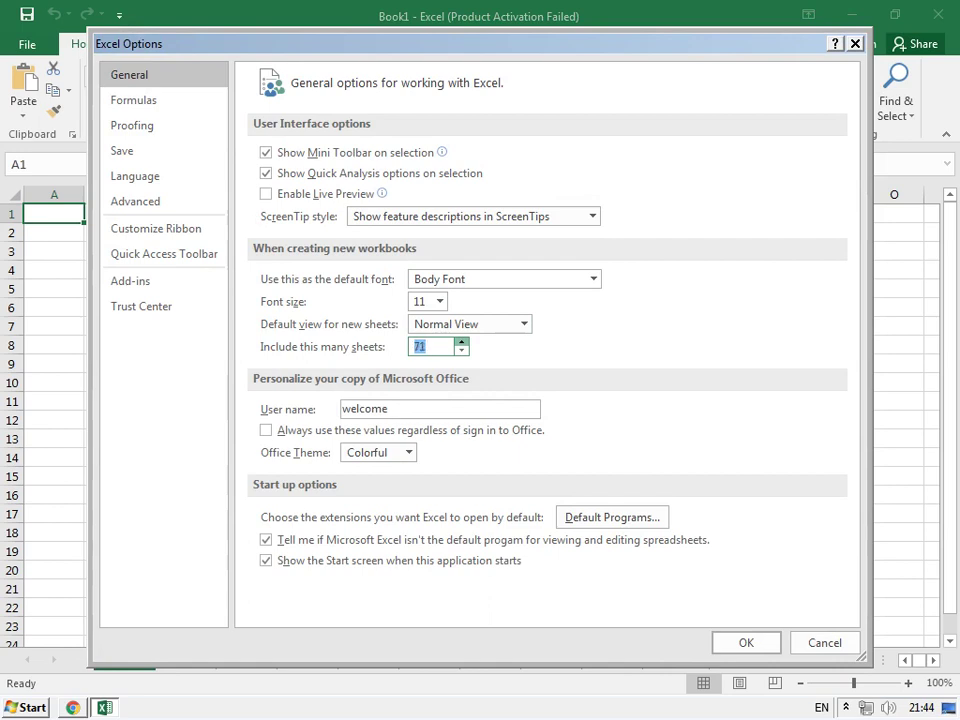
left_click(461, 342)
left_click(461, 342)
left_click(461, 342)
left_click(461, 342)
left_click(461, 342)
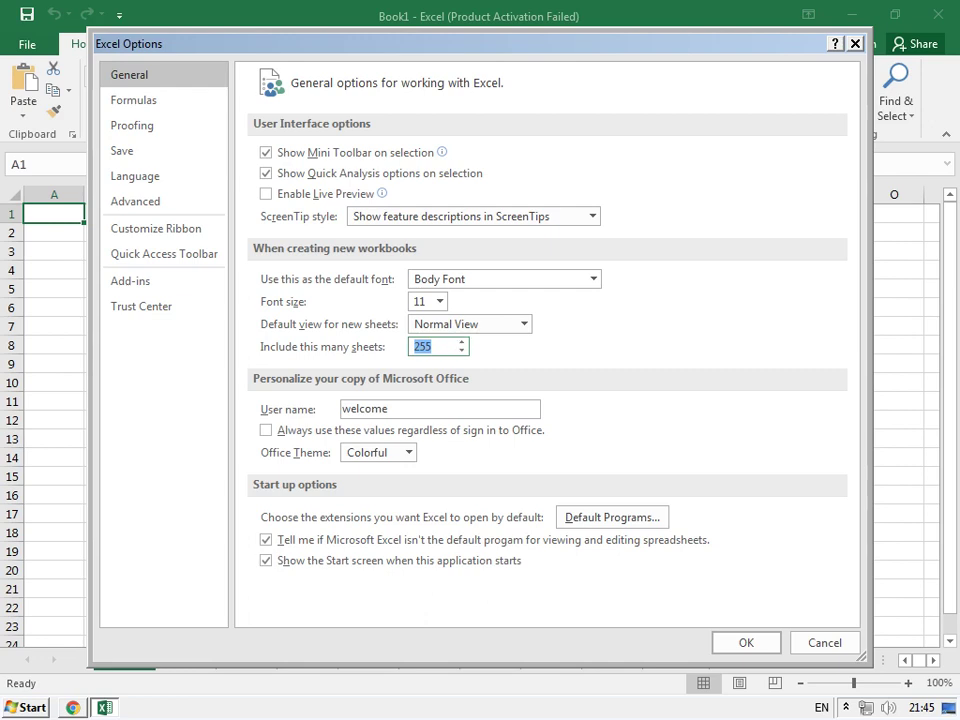
left_click(746, 642)
- Close Excel and relaunch it into a new blank workbook
left_click(714, 608)
key("alt+F4")
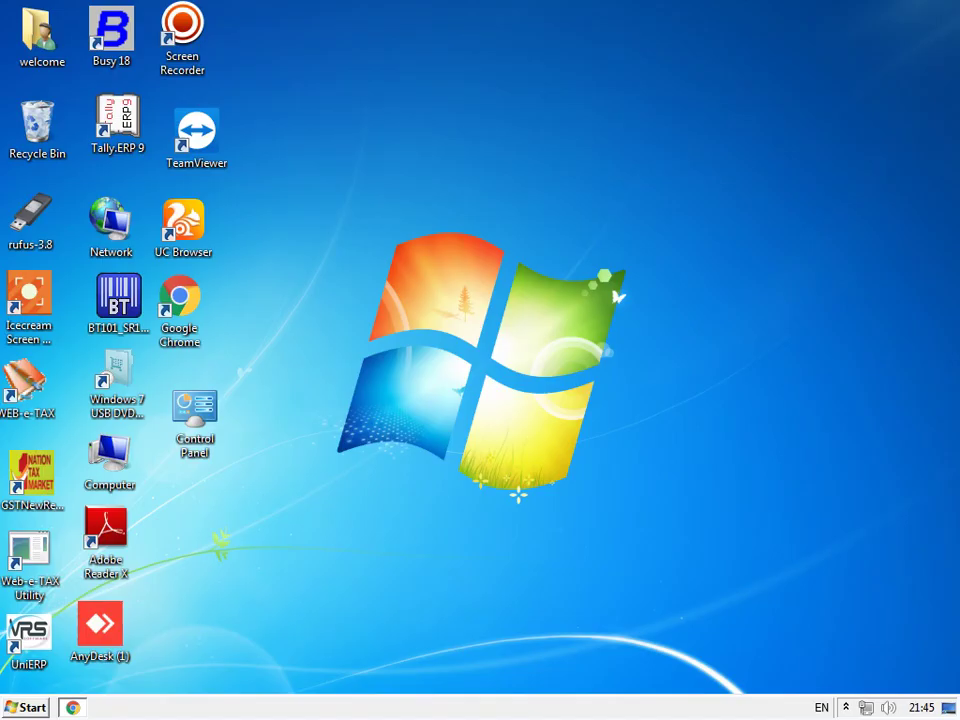
key("super")
key("Up")
key("Return")
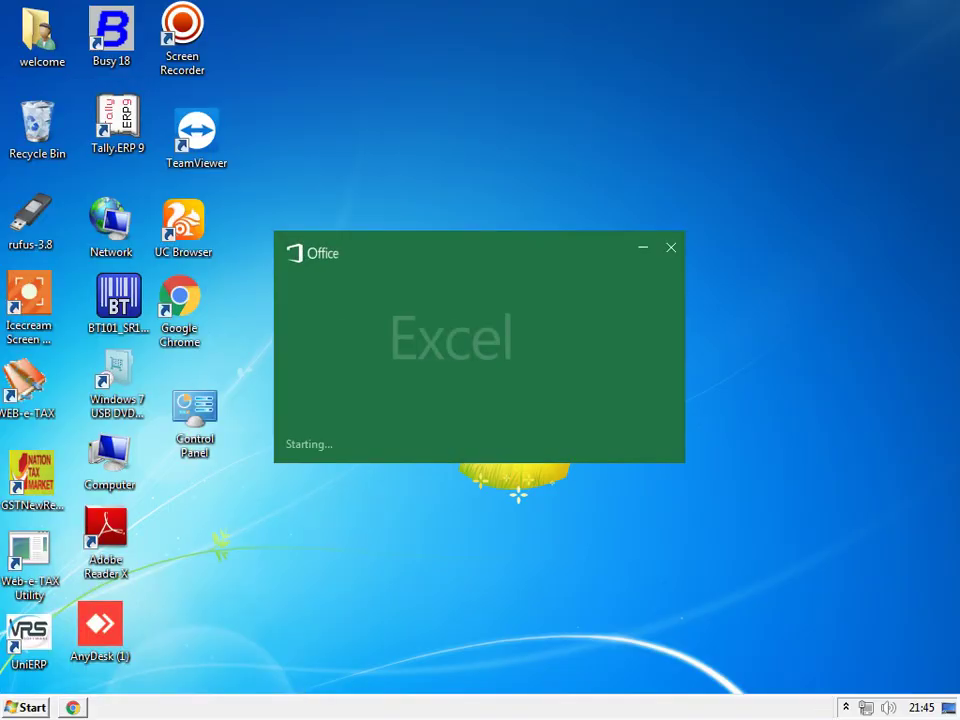
key("Return")
key("Return")
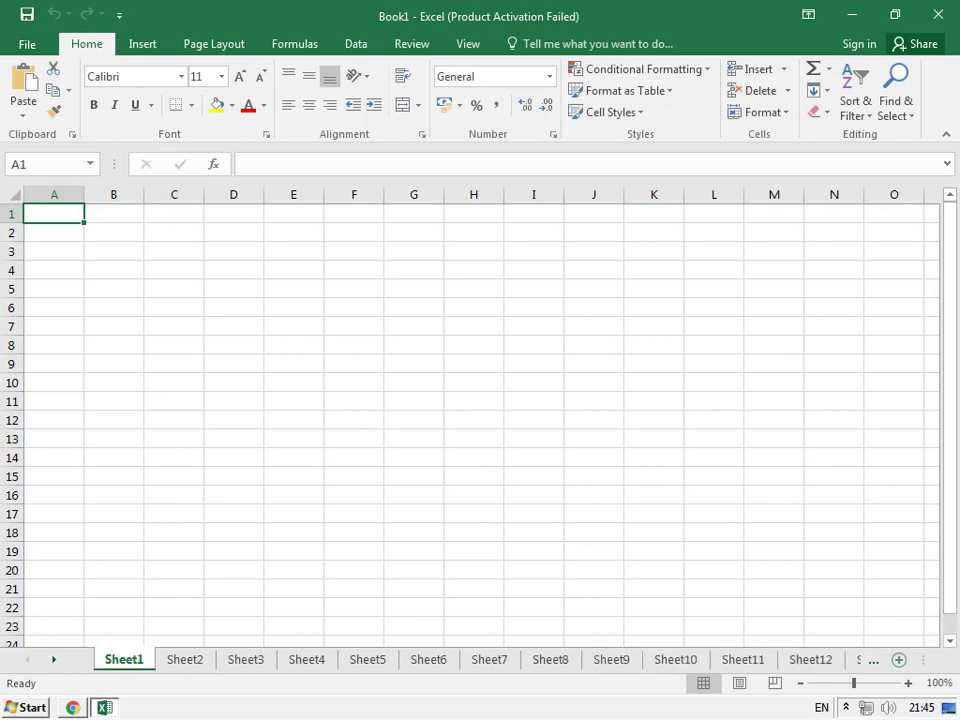
- Check the many sheets in the new Book1, select cell O23, and reopen the general options
key("shift+F11")
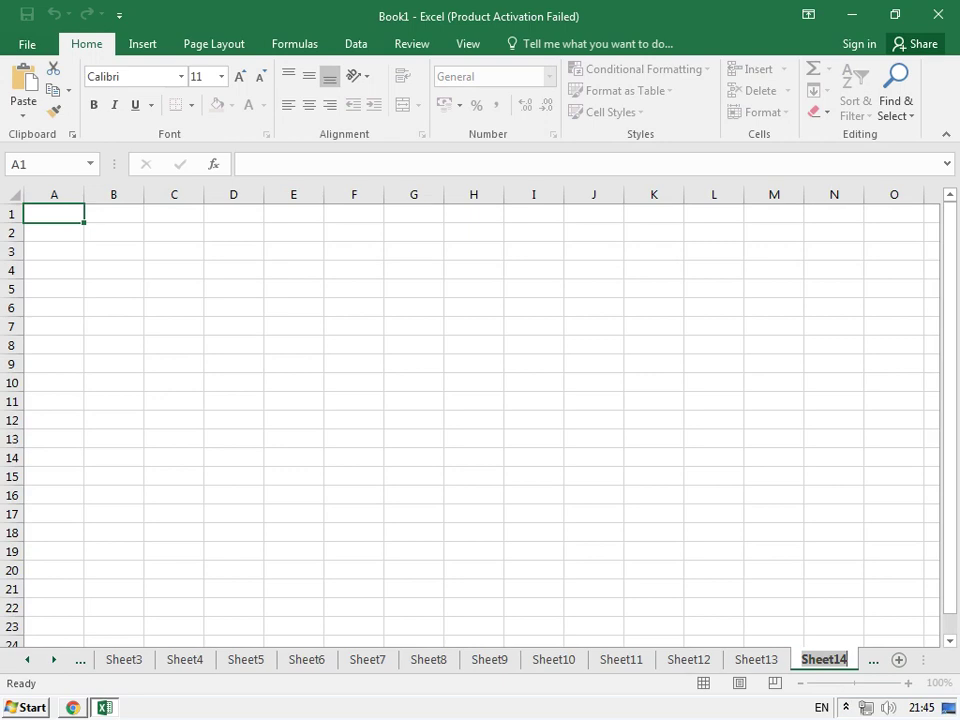
left_click(894, 626)
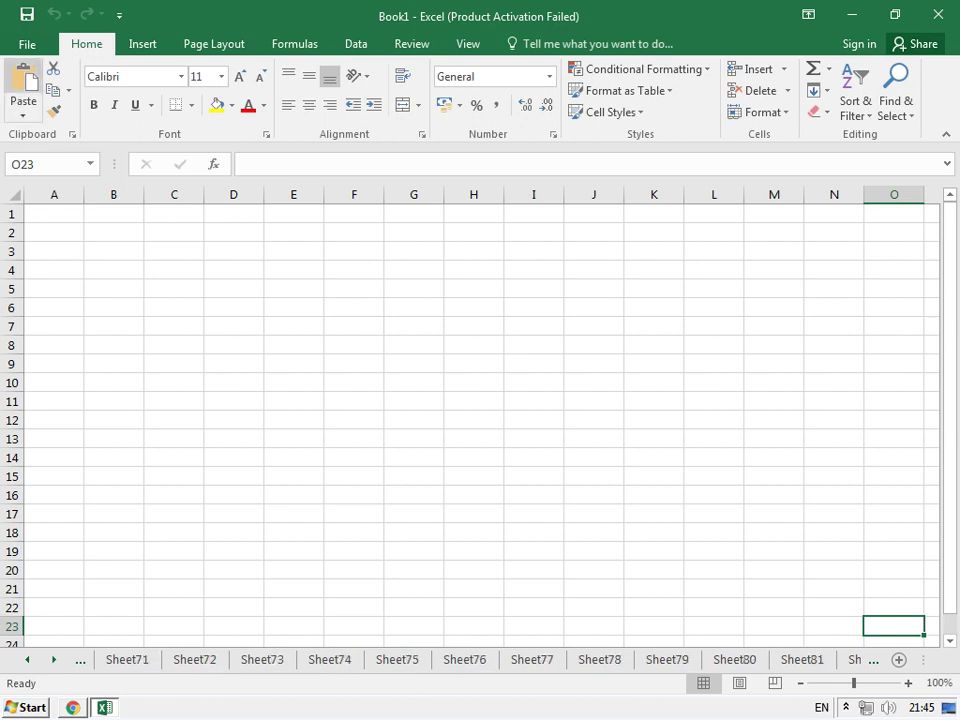
left_click(27, 44)
left_click(44, 502)
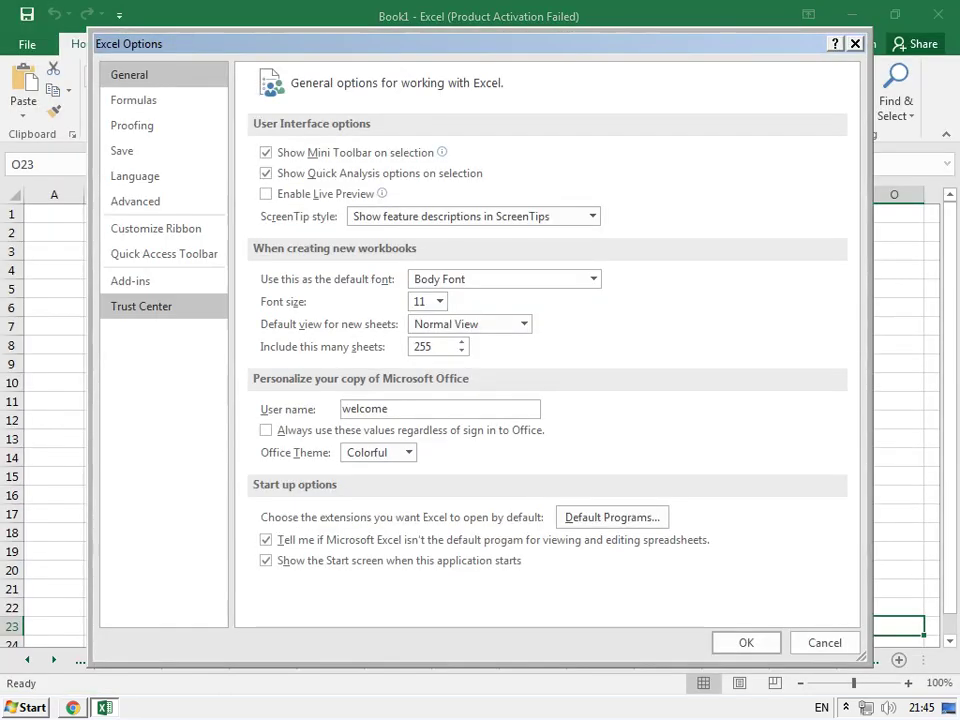
- Change the new-workbook sheet count from 255 to 3
left_click(433, 346)
key("BackSpace")
key("BackSpace")
key("BackSpace")
type("3")
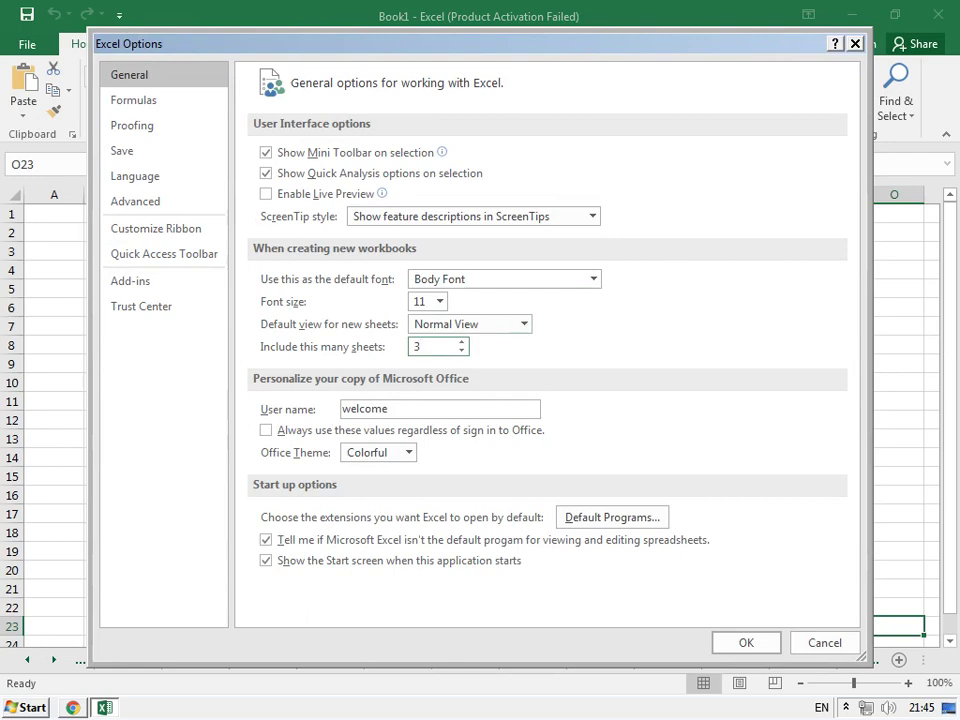
left_click_drag(400, 44, 345, 133)
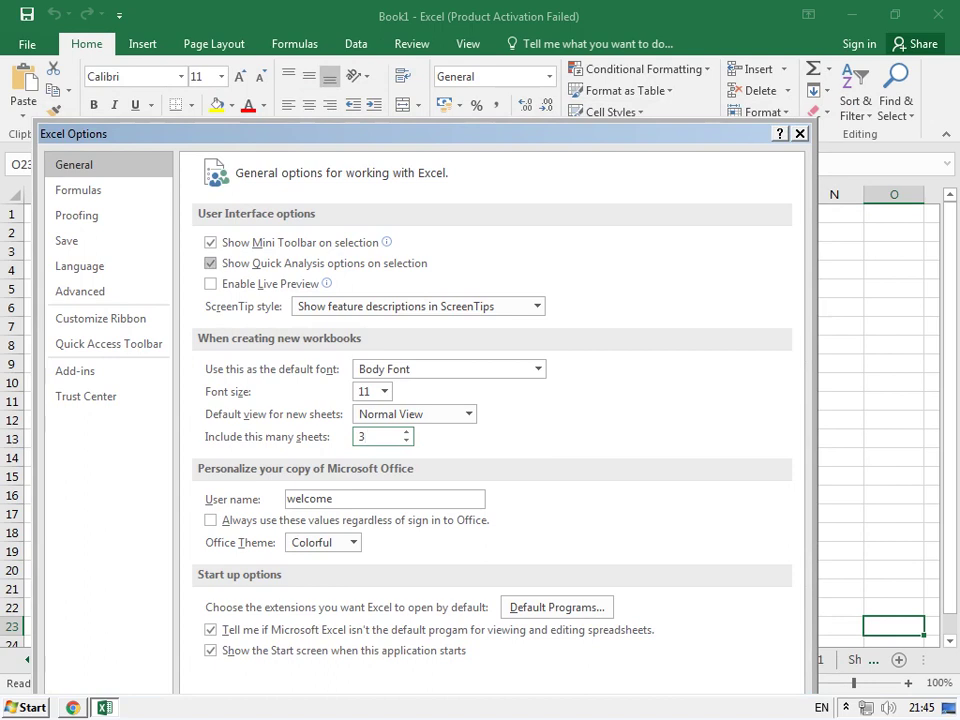
- Make Arial at size 12 the default font for new workbooks
left_click(384, 369)
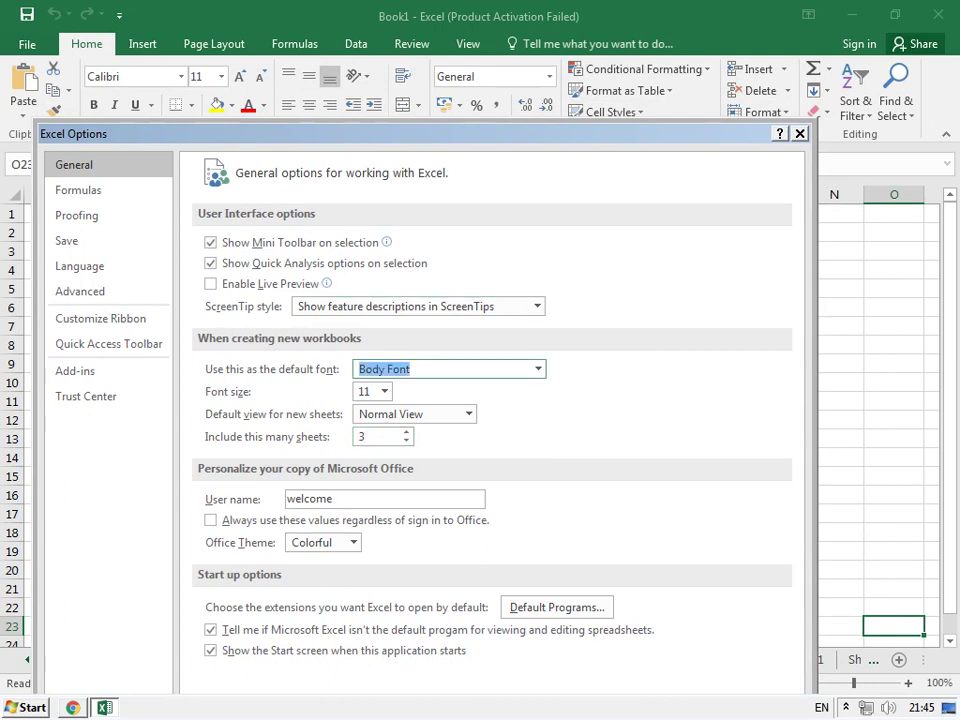
left_click(538, 369)
scroll(440, 200, "down", 3)
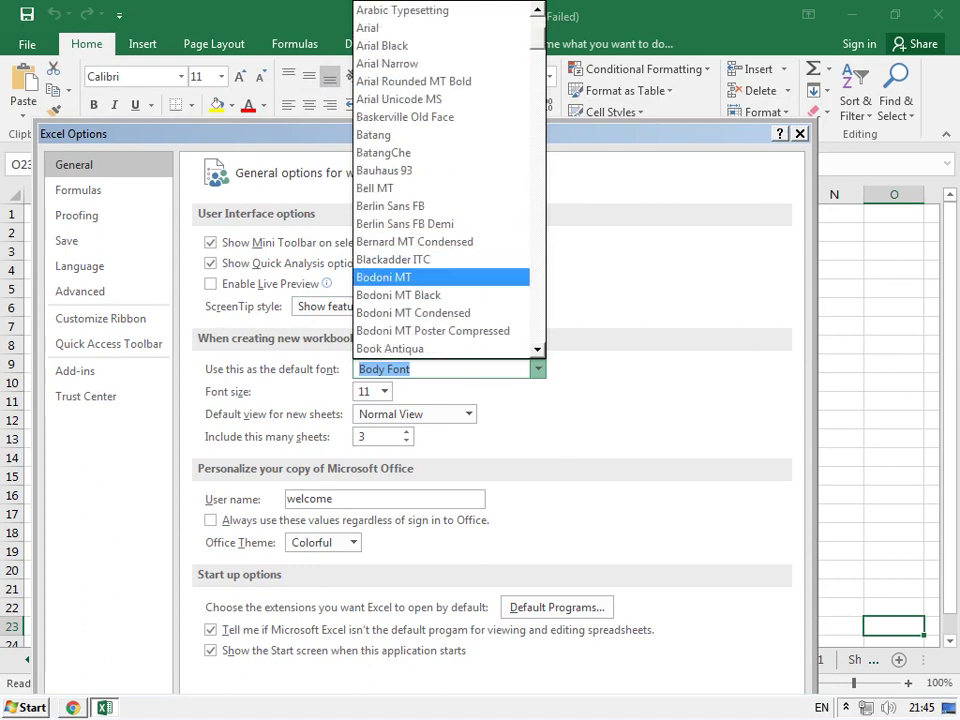
scroll(440, 223, "up", 2)
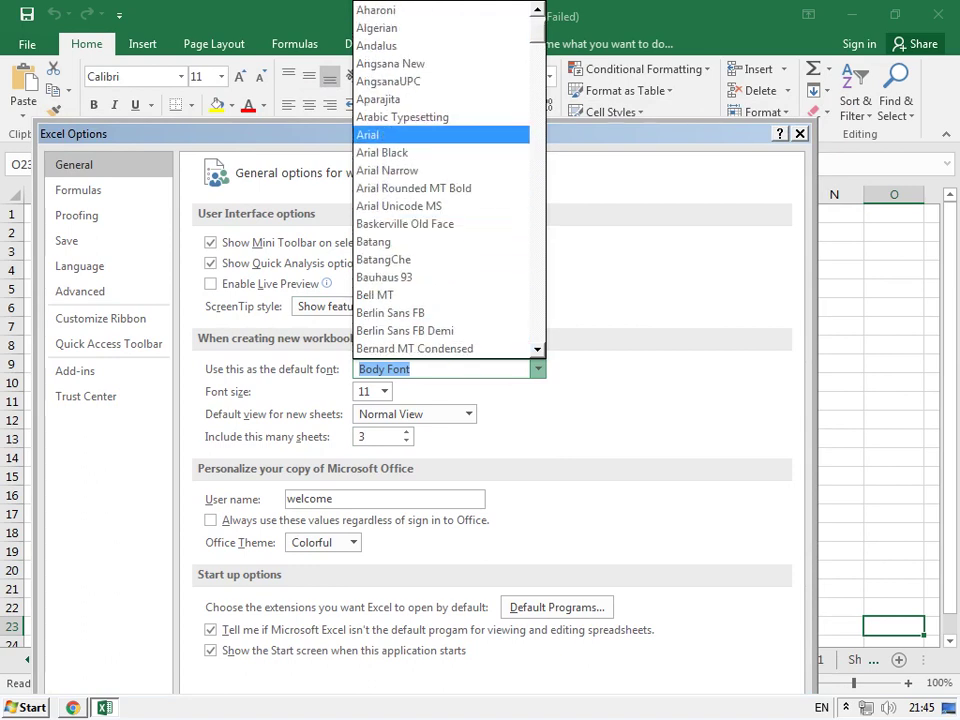
left_click(390, 134)
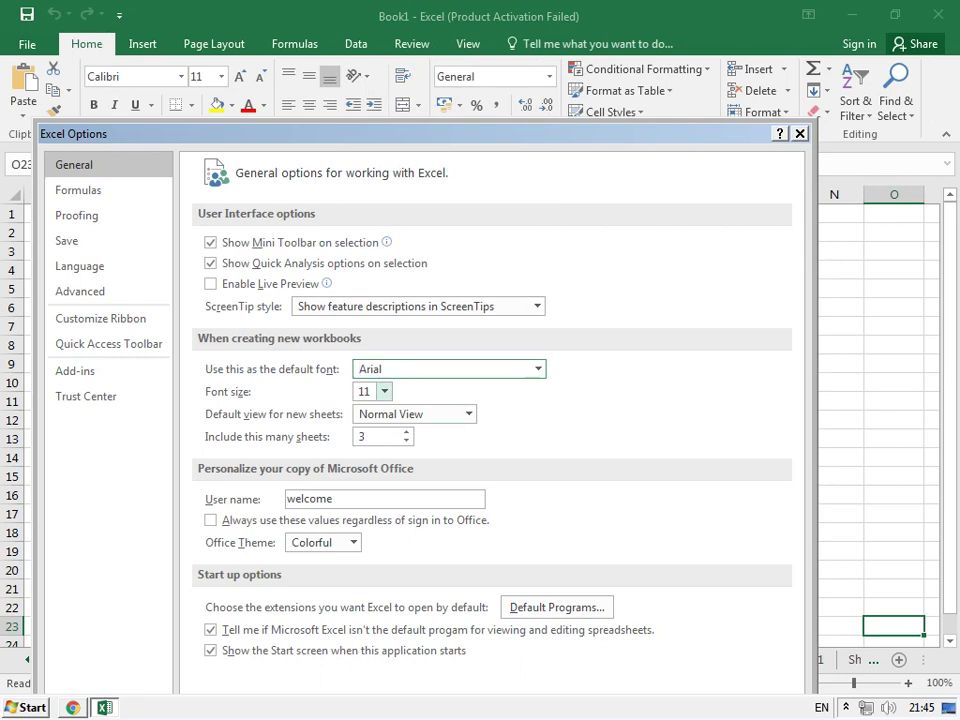
left_click(384, 391)
left_click(370, 482)
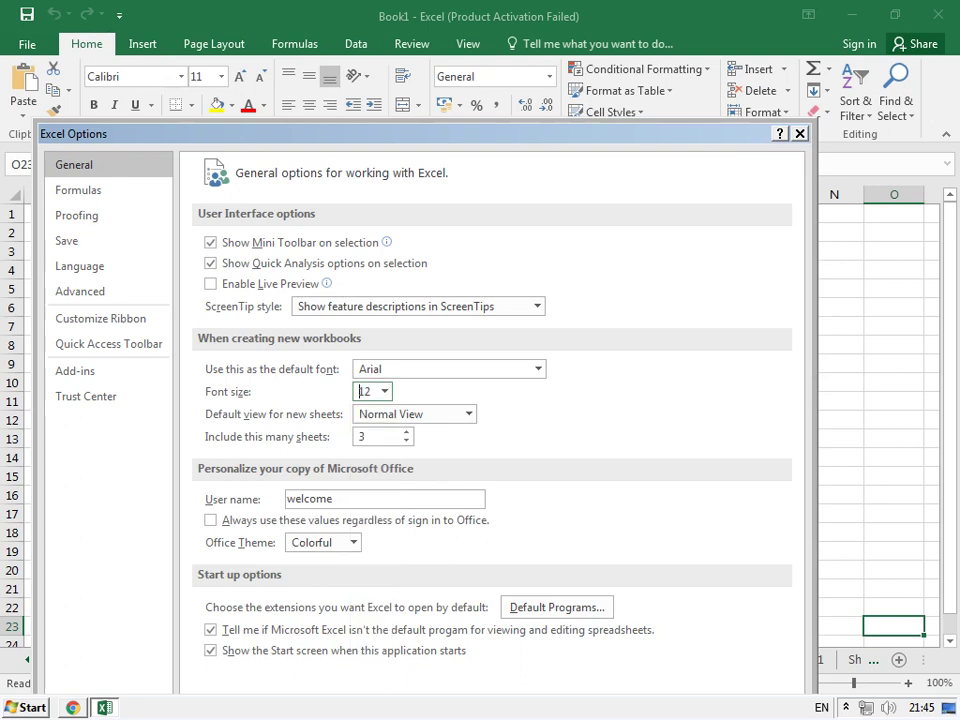
- Keep Normal View as the default view and apply the new defaults
left_click(468, 414)
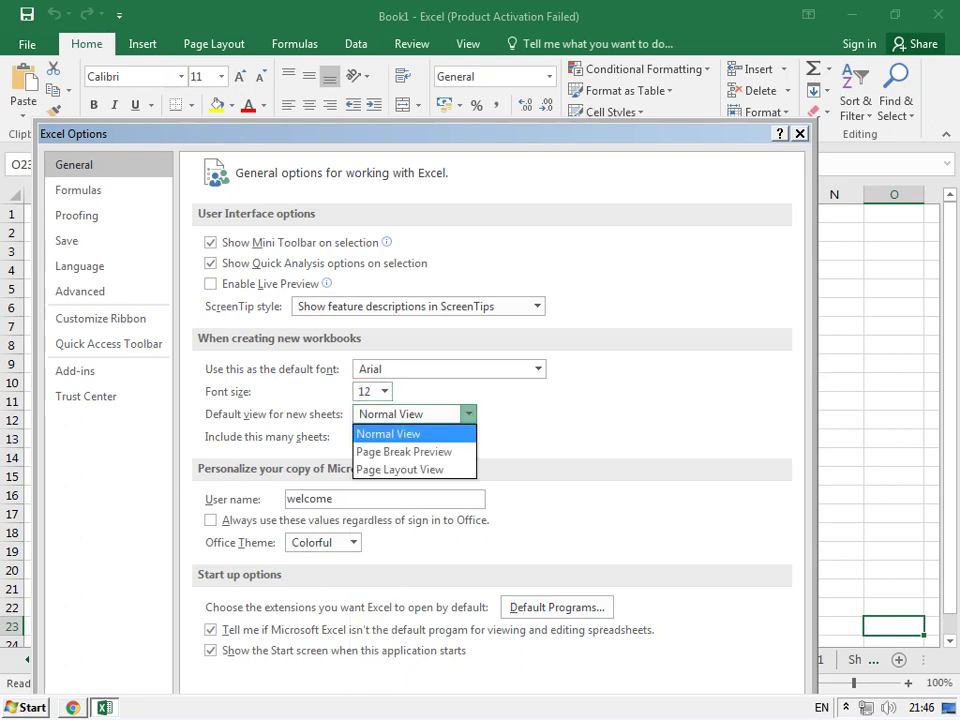
left_click(468, 414)
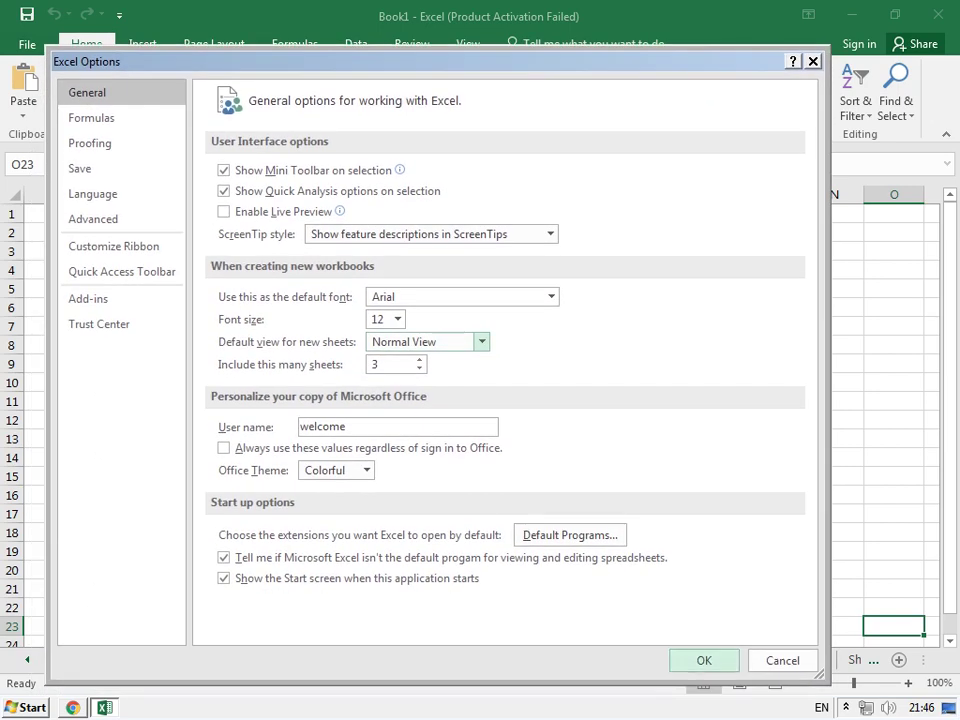
left_click(686, 714)
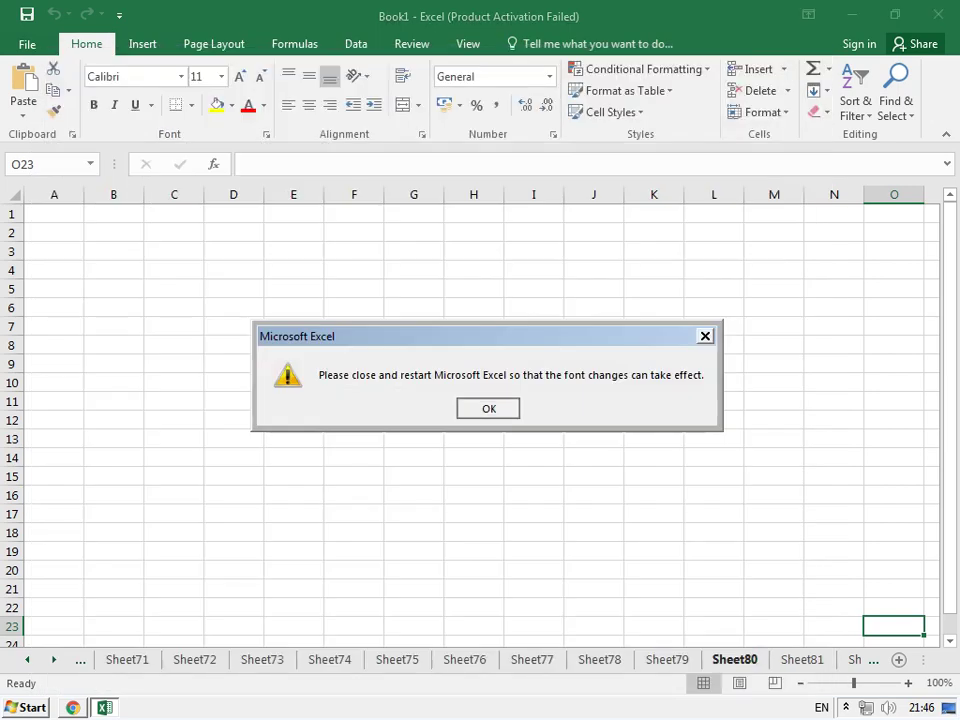
key("Return")
- Exit Excel through the save prompt and relaunch it into a new blank workbook
left_click(473, 420)
left_click(938, 14)
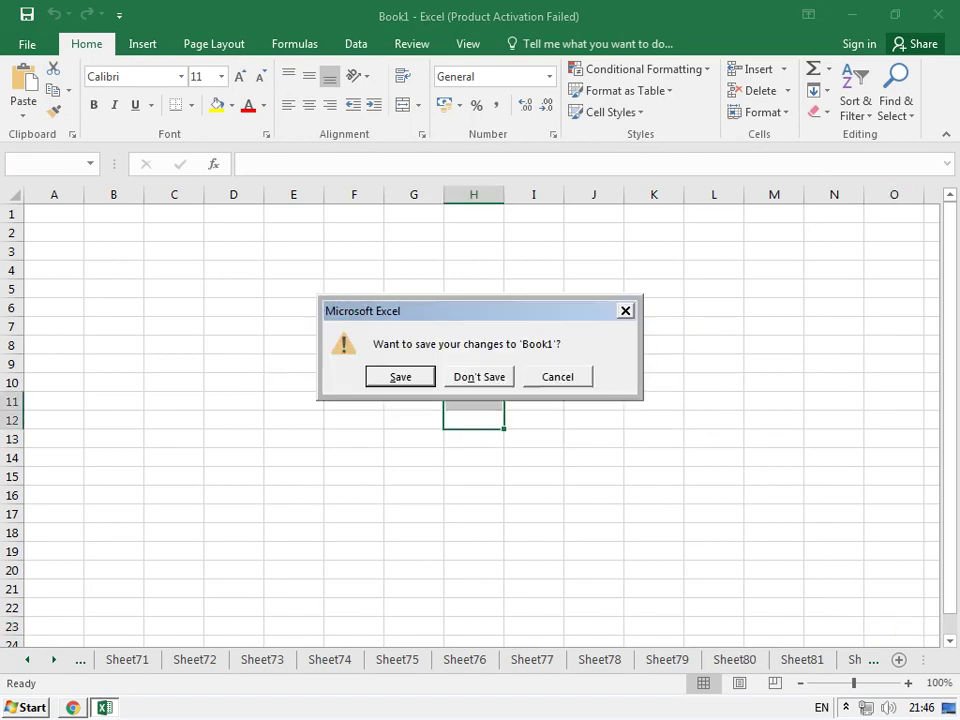
left_click(479, 376)
left_click(24, 708)
left_click(70, 246)
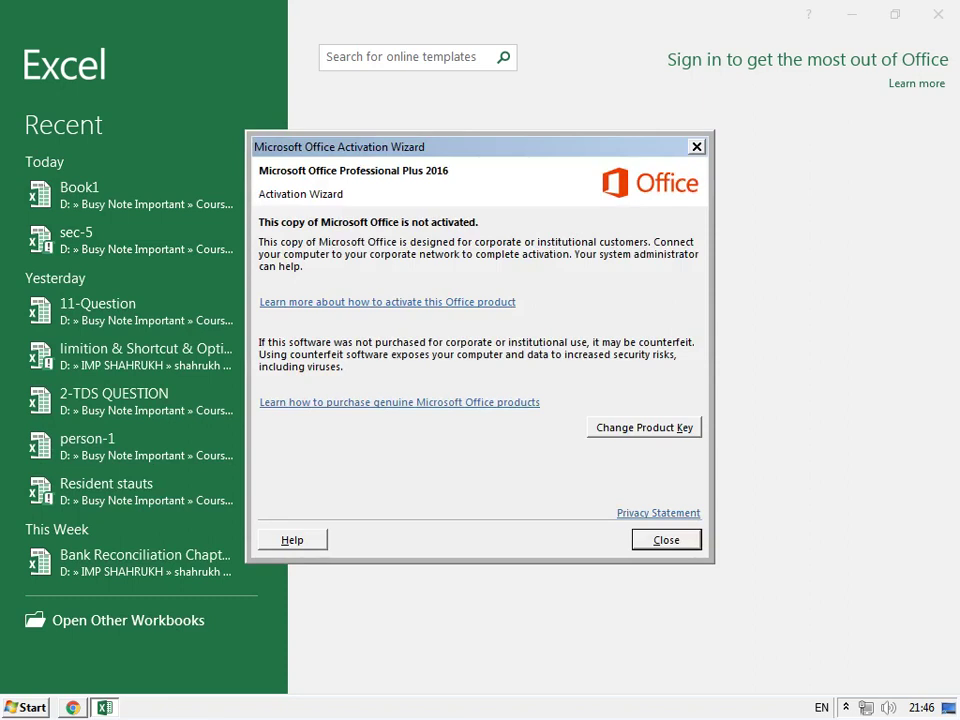
left_click(666, 540)
left_click(420, 250)
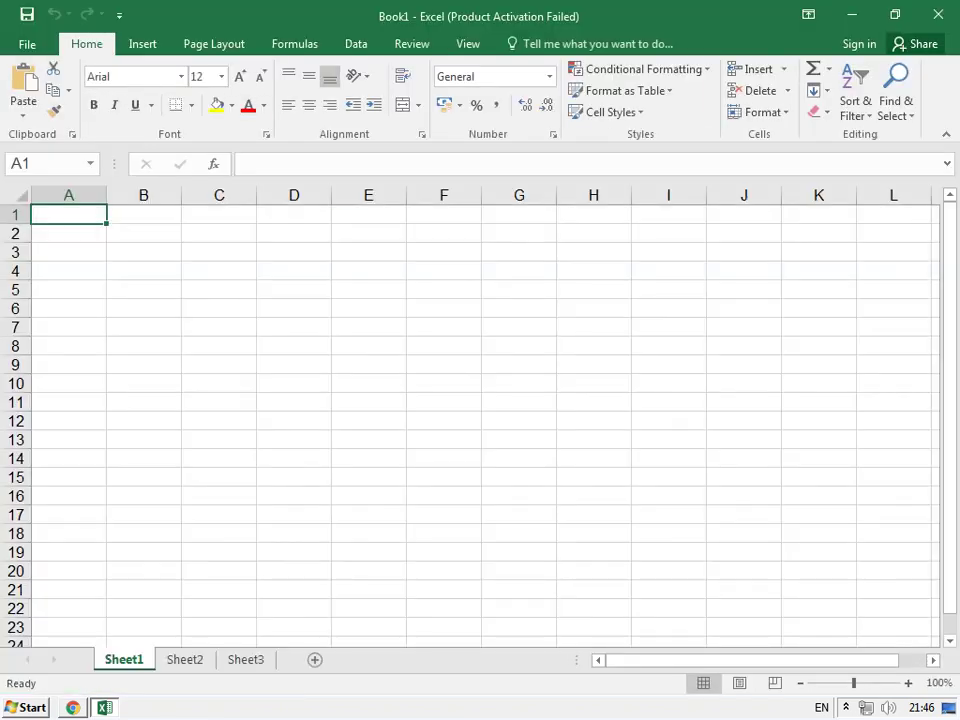
- Select D2:H17 on Sheet1, view the General options, cancel them unchanged, then start saving the workbook
left_click_drag(293, 233, 593, 514)
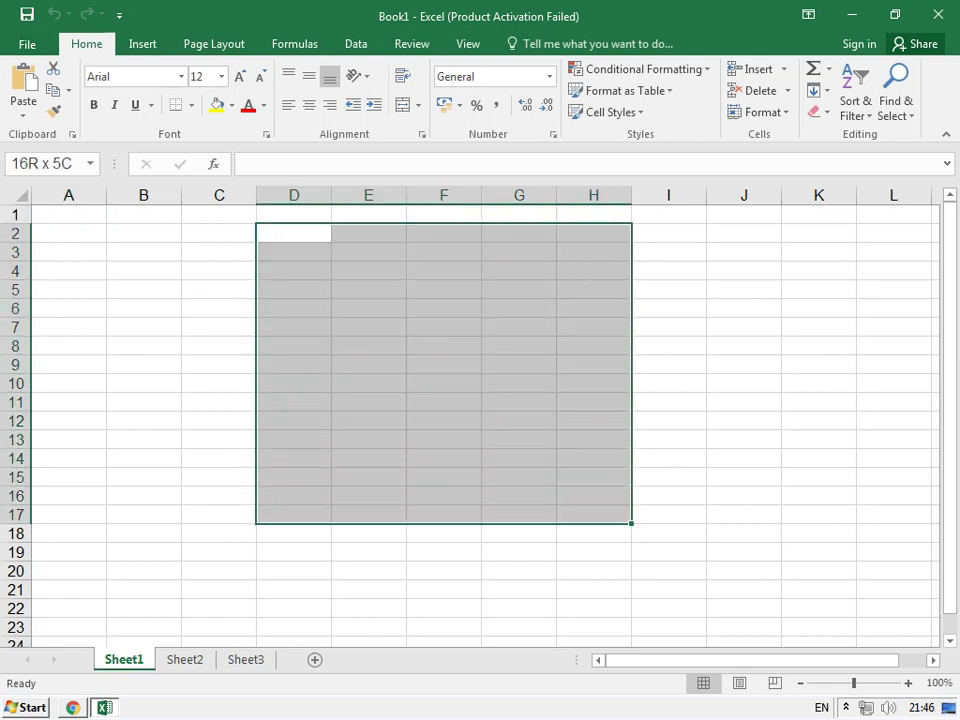
left_click_drag(593, 514, 593, 514)
left_click(27, 44)
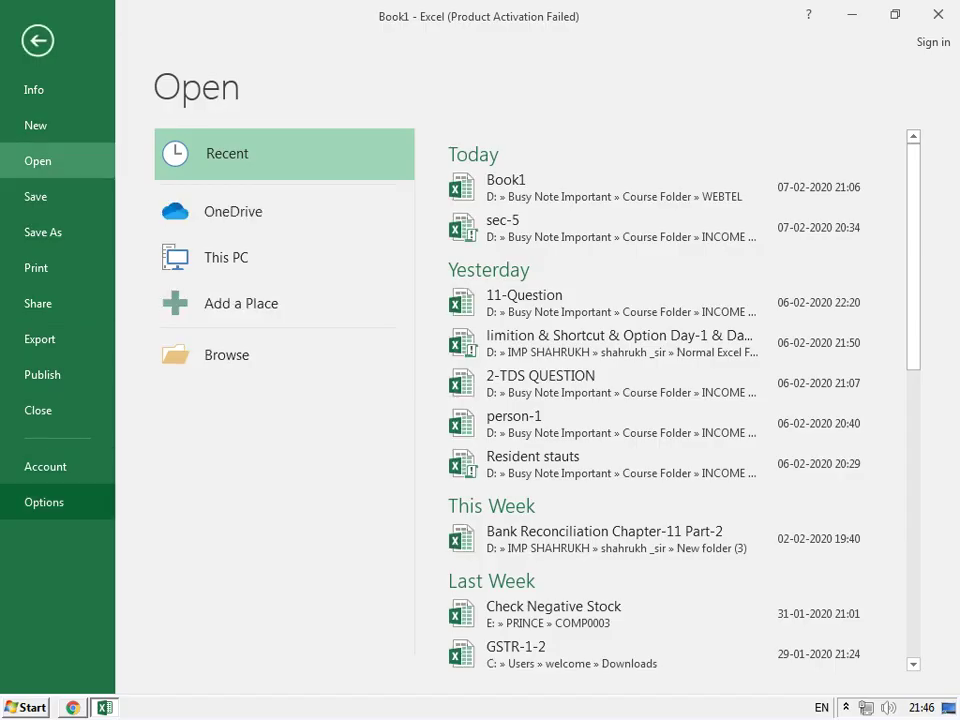
left_click(44, 502)
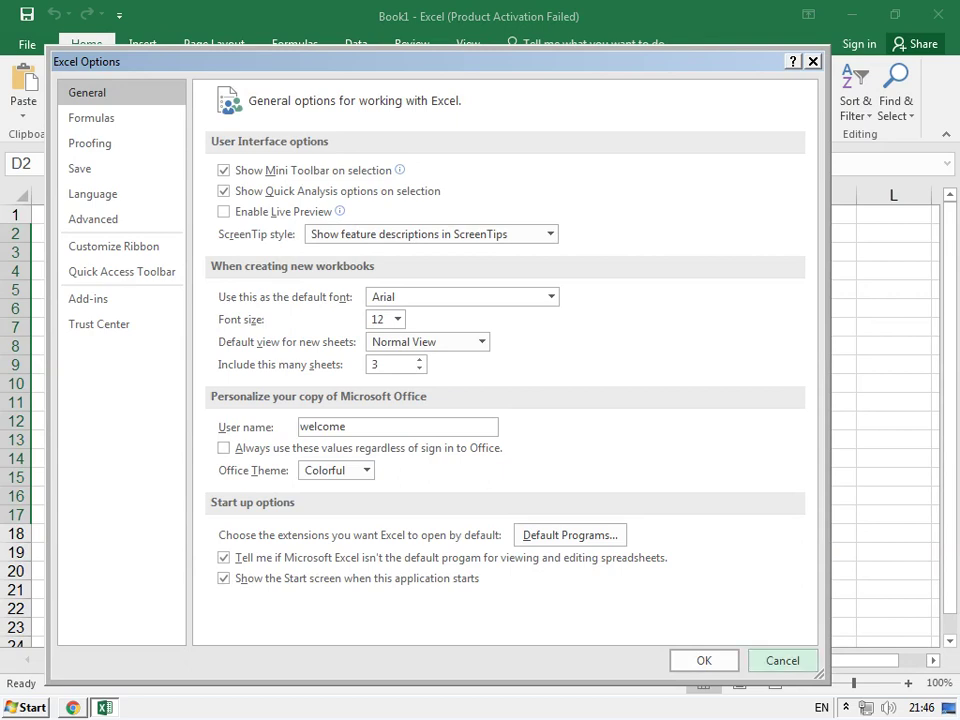
left_click(783, 660)
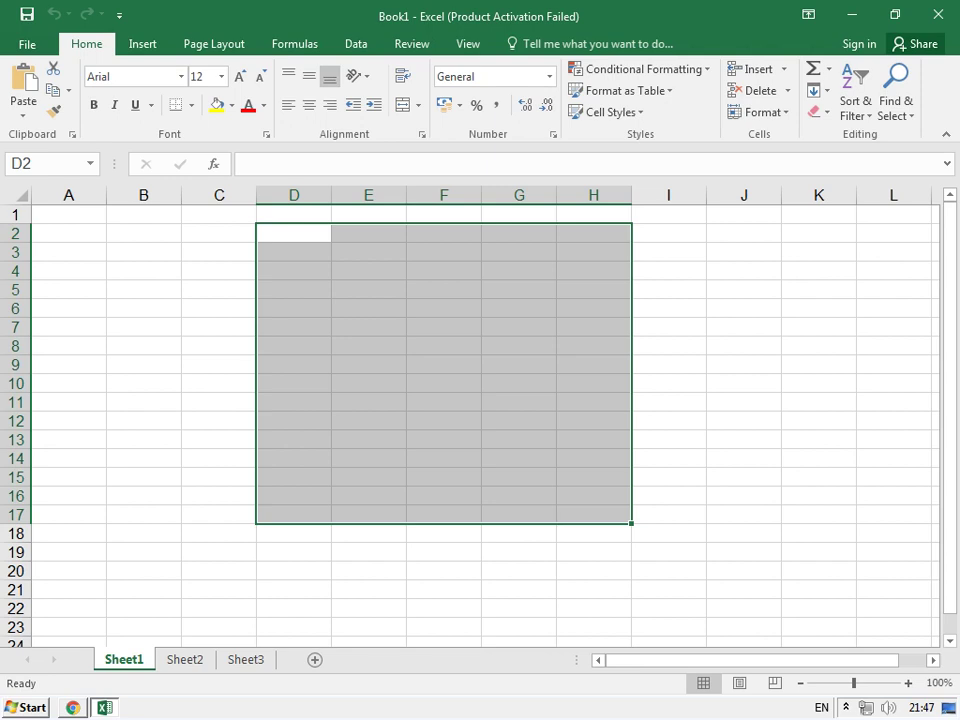
key("ctrl+s")
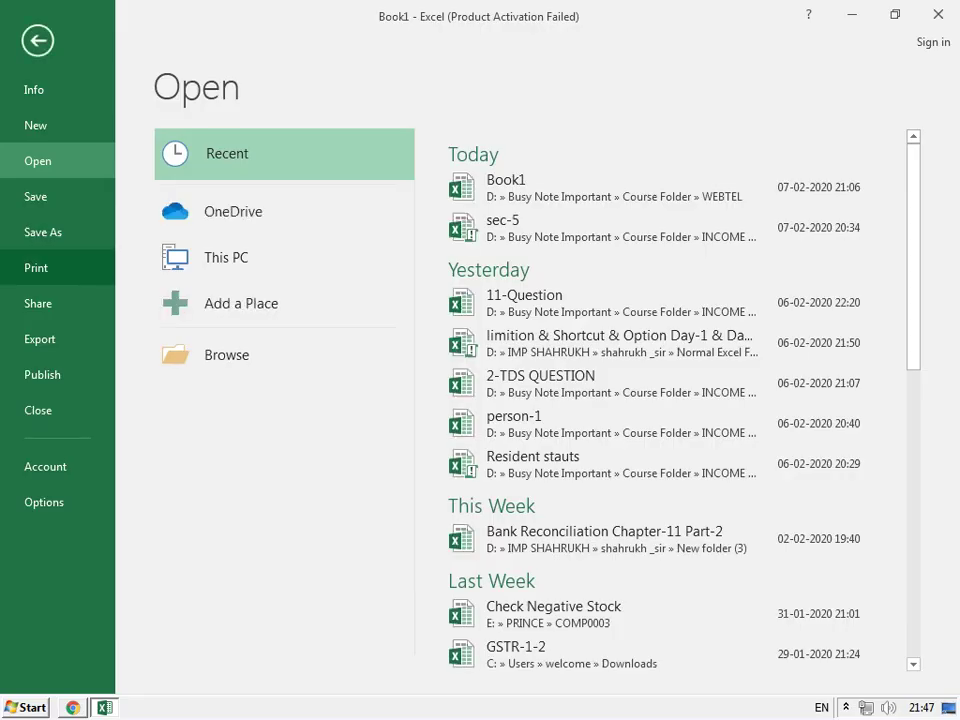
- Pick the Desktop as location, save under the name Book1, and exit Excel with Alt+F4
left_click(226, 293)
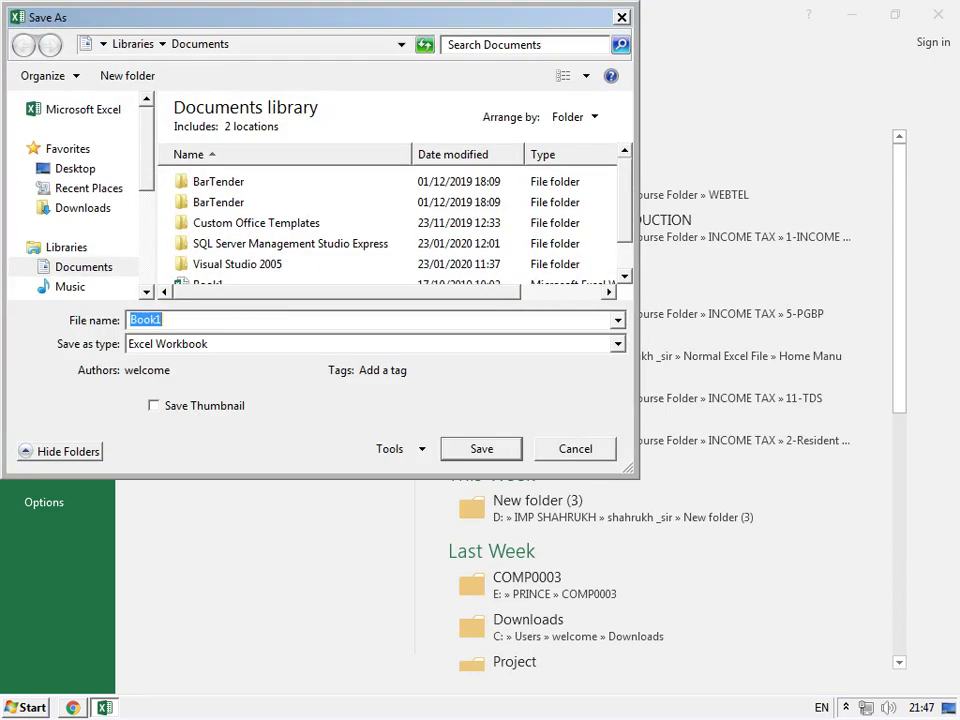
key("Return")
key("alt+F4")
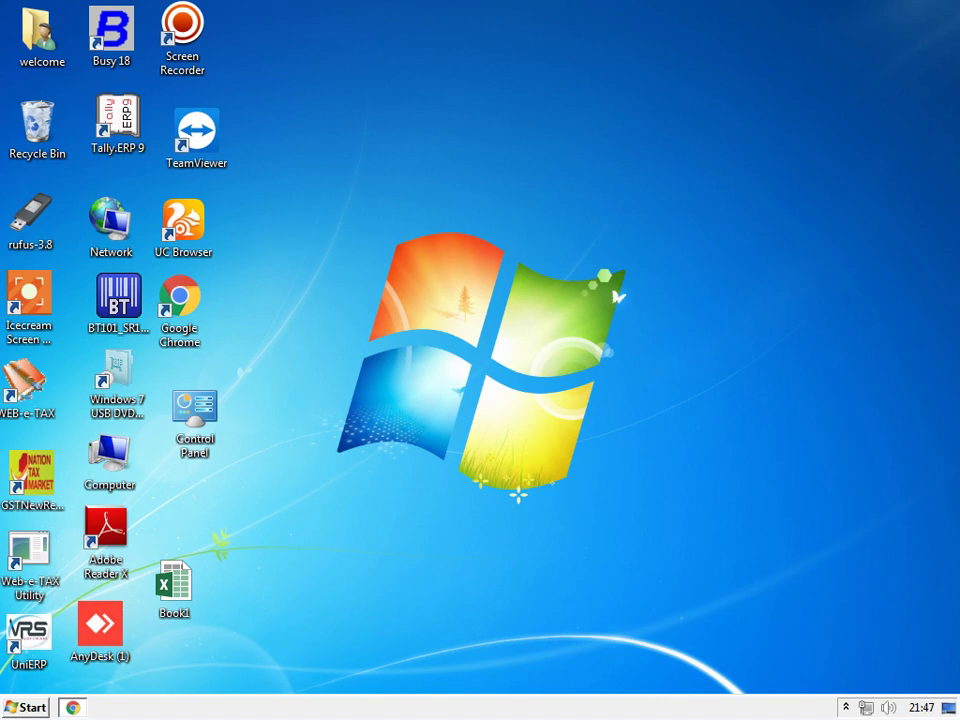
- Refresh the desktop and move the saved Book1 file to the top centre
left_click(174, 590)
right_click(227, 486)
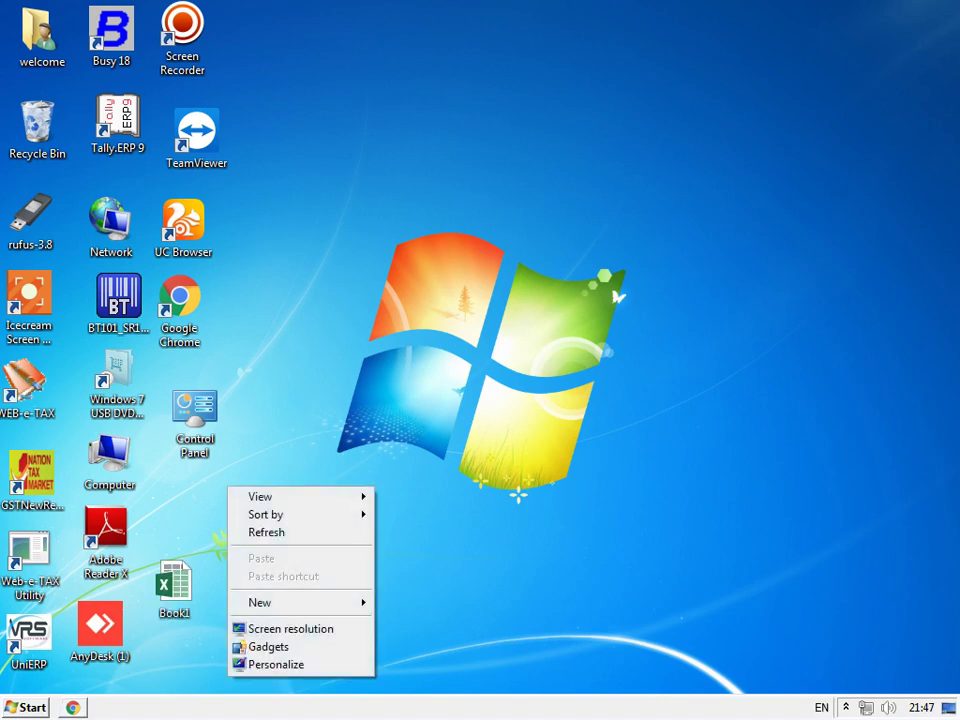
left_click(262, 531)
left_click_drag(174, 585, 461, 110)
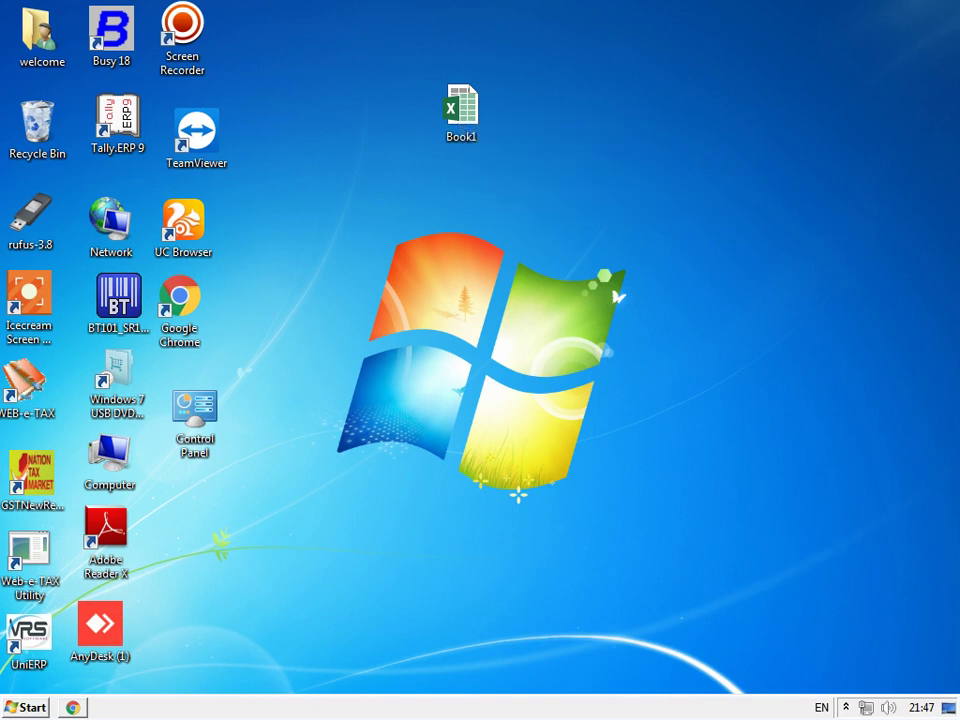
- View the Computer's System properties, then close that window
left_click(108, 462)
right_click(104, 467)
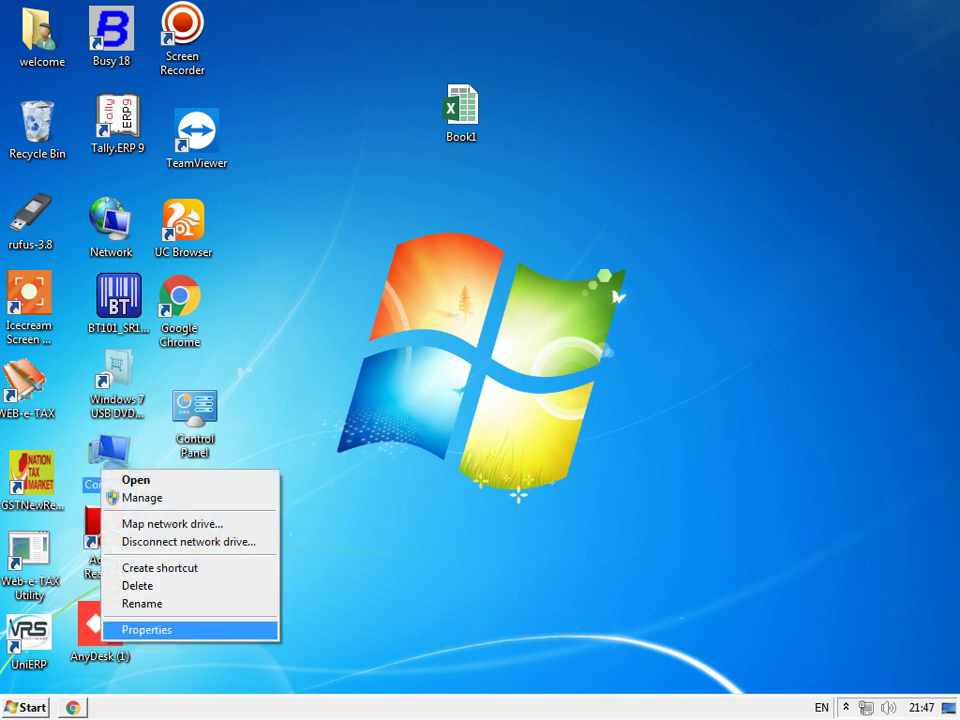
left_click(140, 628)
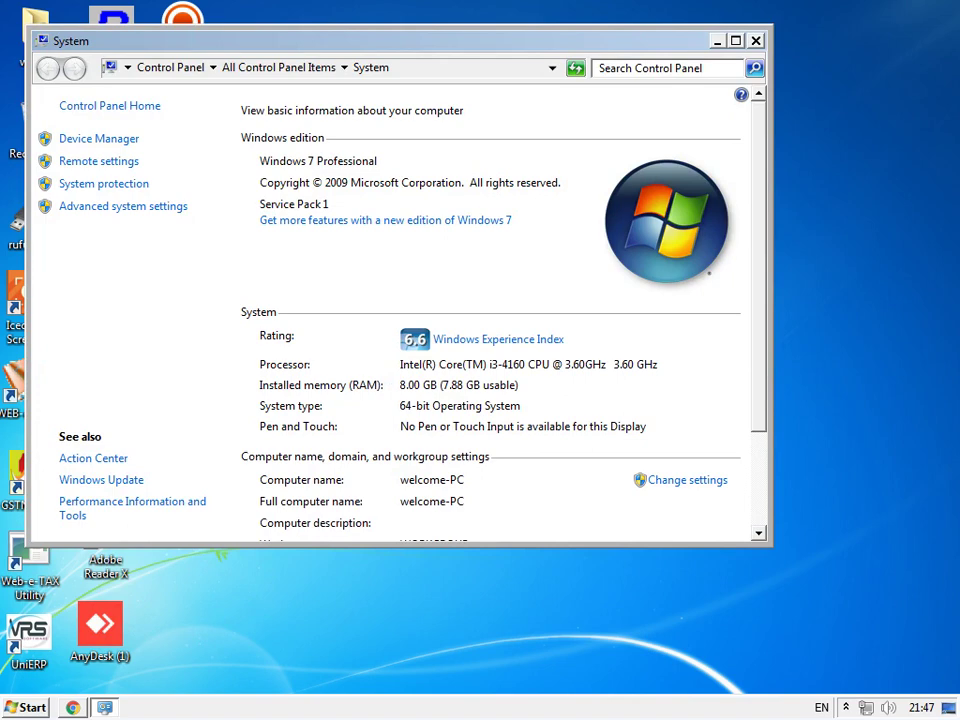
key("alt+F4")
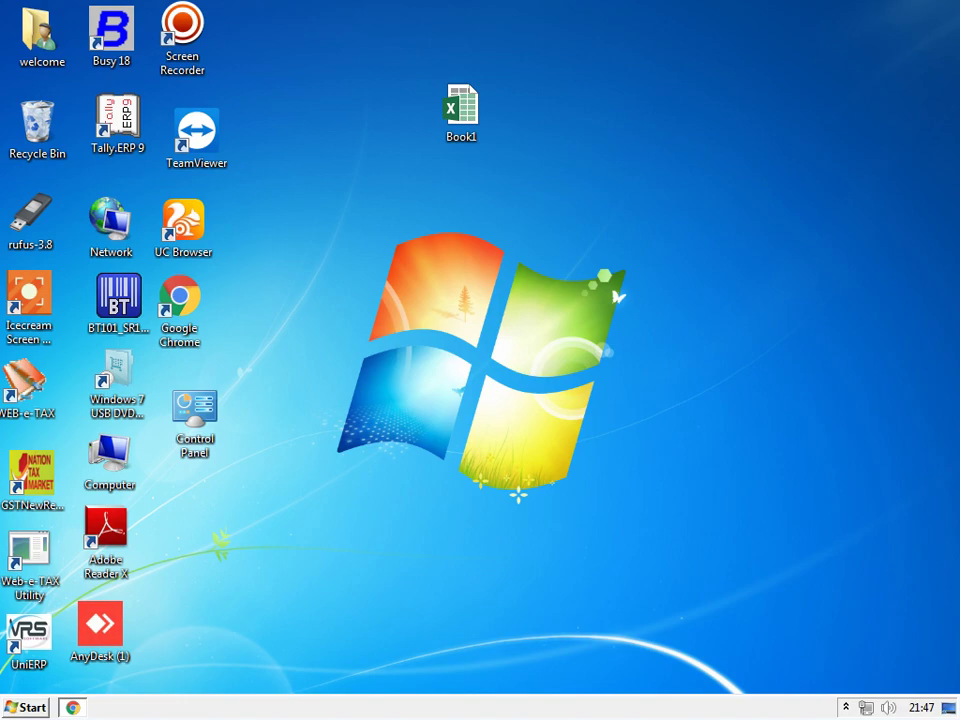
key("super")
- Launch Excel 2016 into a blank workbook and open Excel Options
left_click(70, 246)
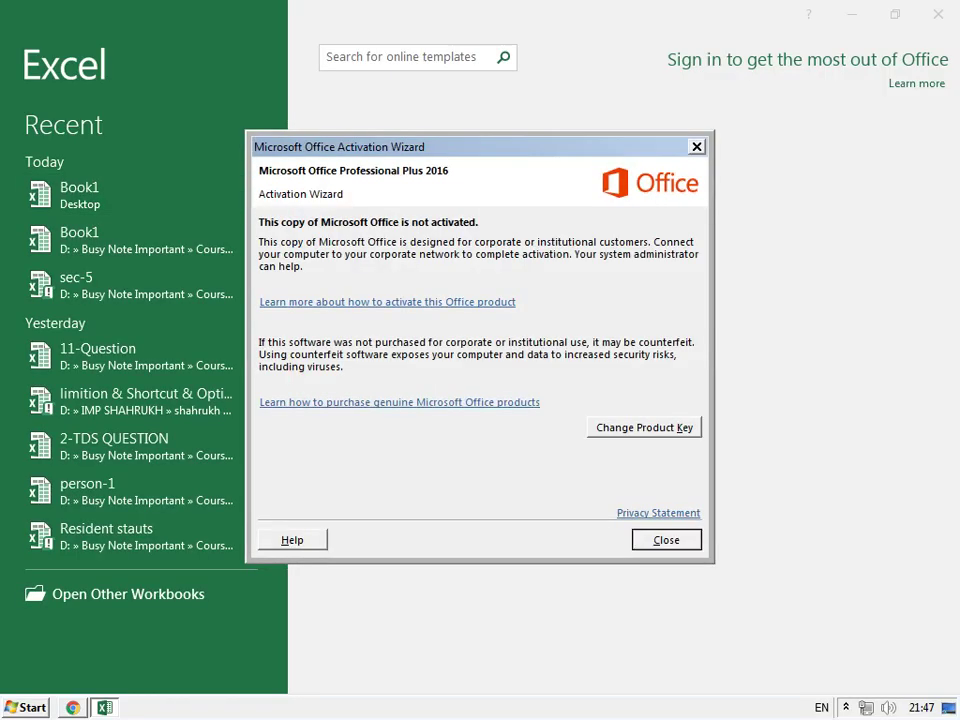
key("Escape")
key("Escape")
key("ctrl+o")
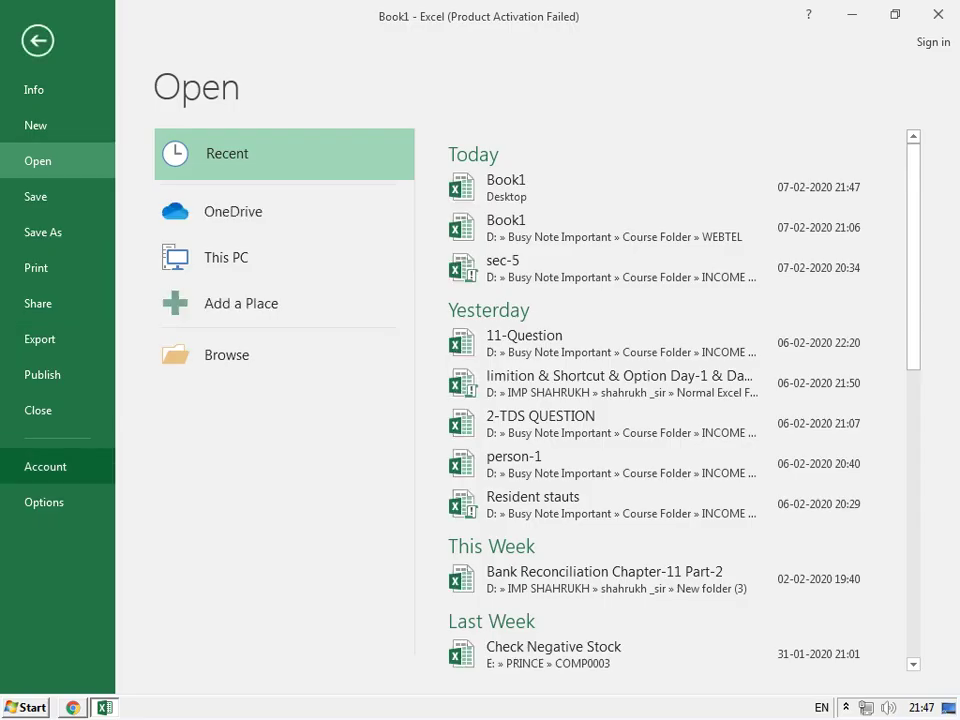
left_click(44, 502)
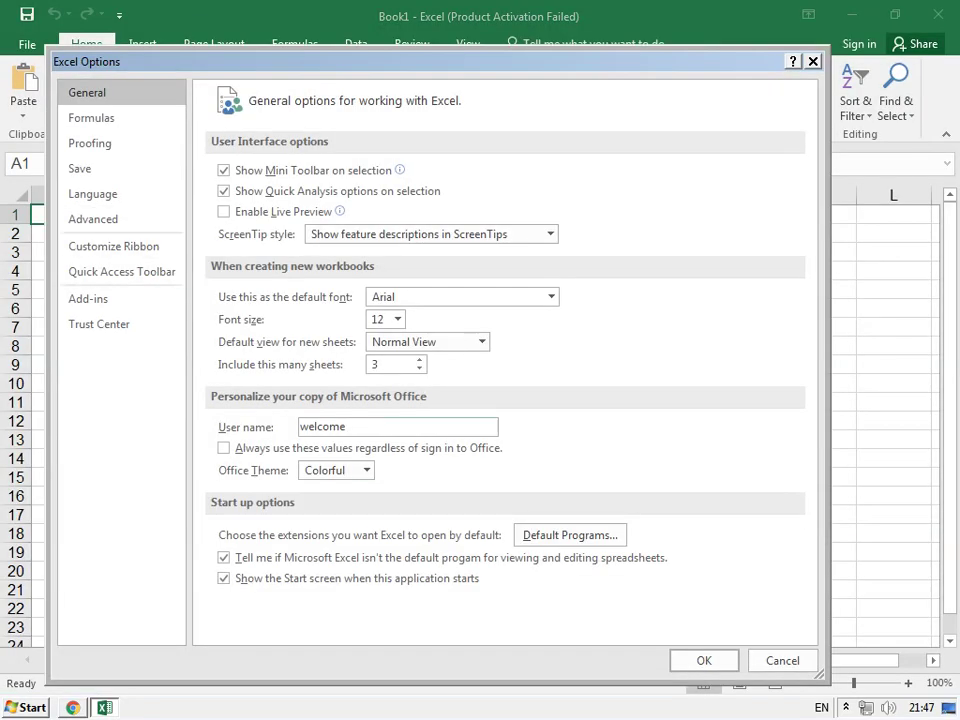
- Replace the User name field with the author's own name and confirm
left_click(322, 426)
type("SHAHRUKH")
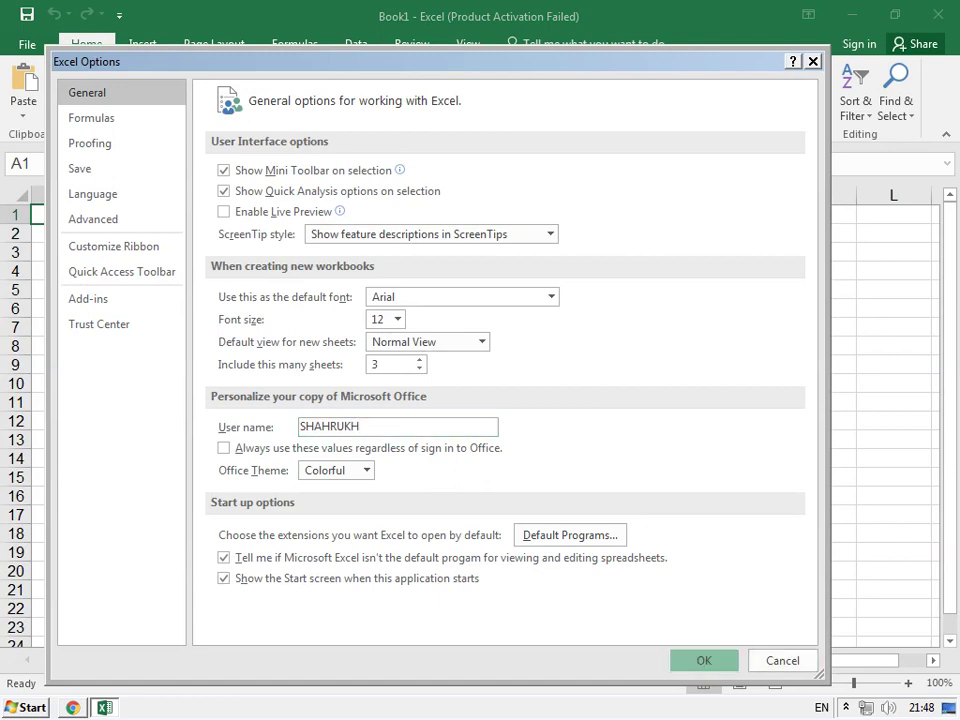
key("Return")
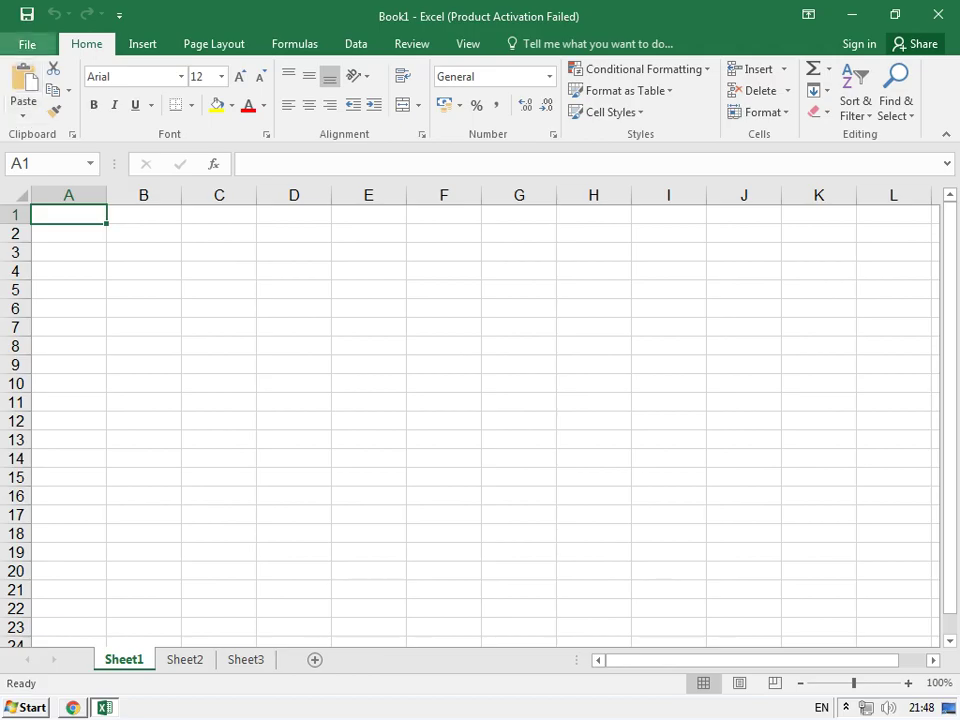
- Open Save As and browse to the Desktop as the save location
left_click(27, 44)
key("Down")
key("Down")
key("Return")
key("Down")
key("Down")
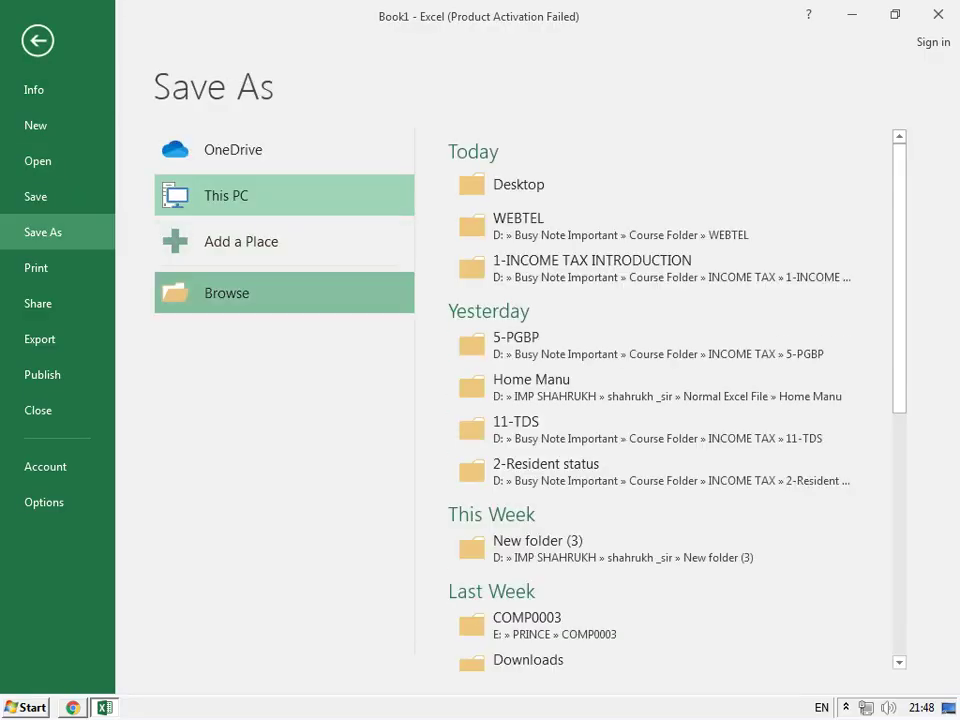
key("Return")
left_click(75, 168)
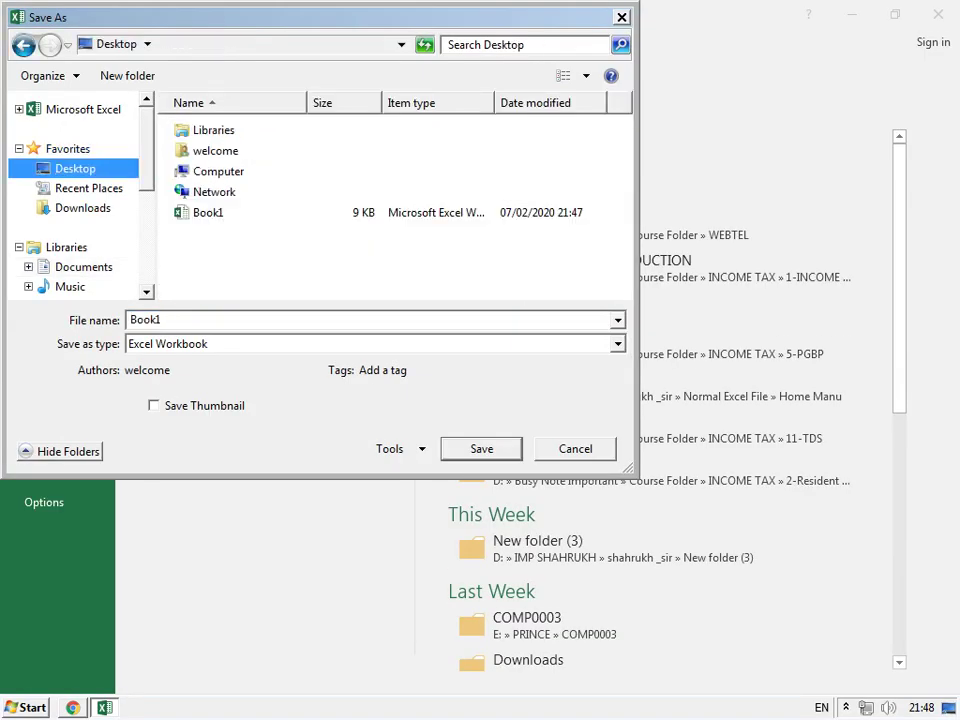
- Rename the file from Book1 to Book2, save it, and close Excel
key("Right")
key("BackSpace")
type("2")
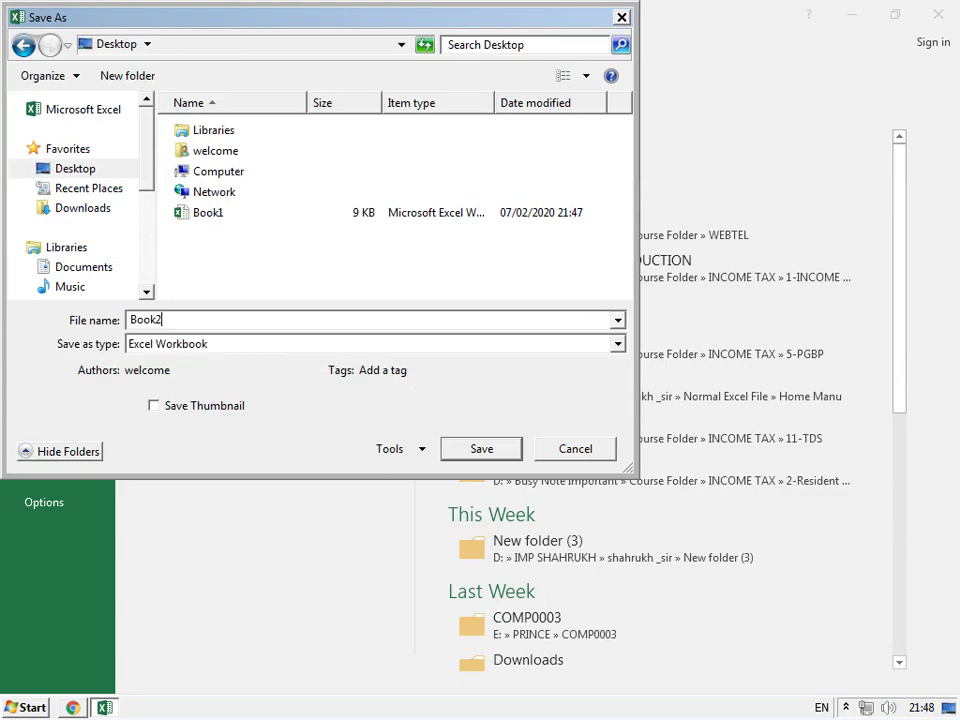
key("Return")
key("alt+F4")
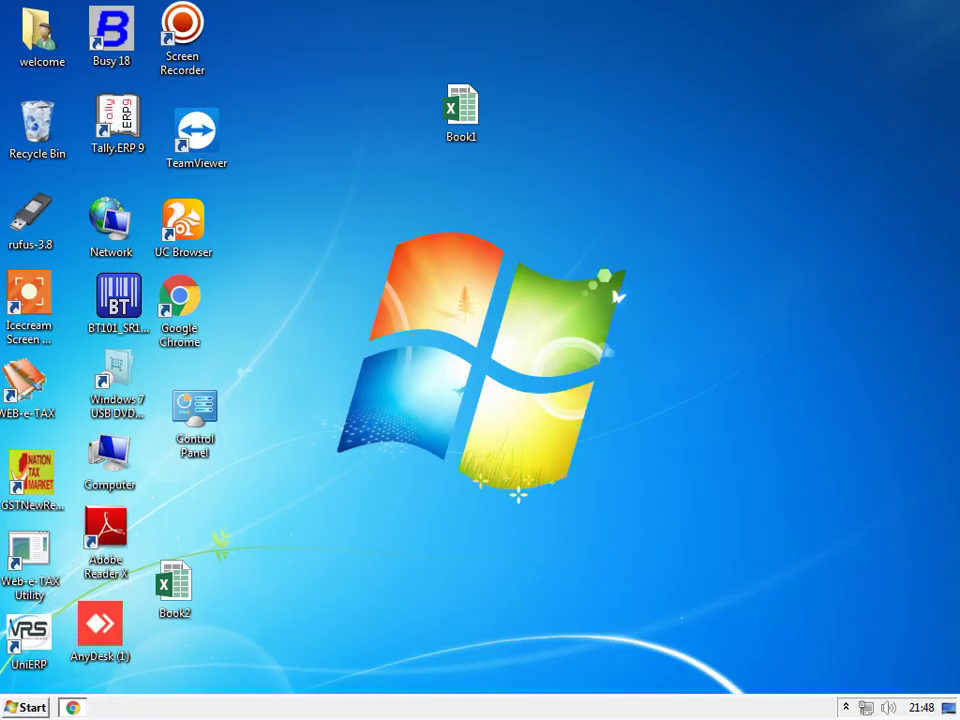
- Refresh the desktop from its right-click menu and select the new Book2 file
mouse_move(615, 90)
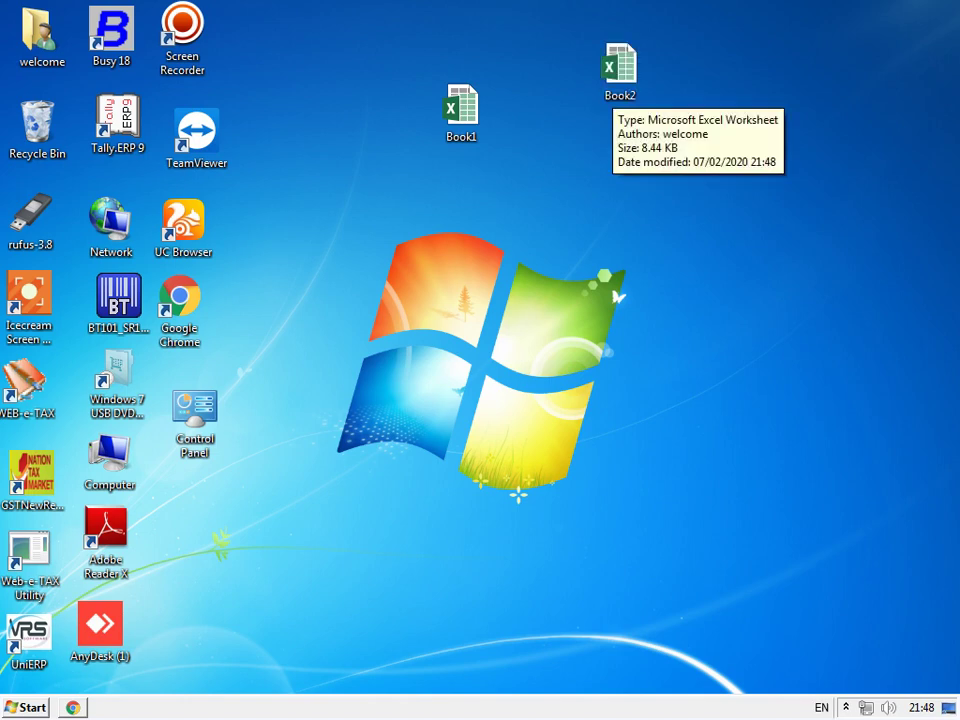
right_click(576, 164)
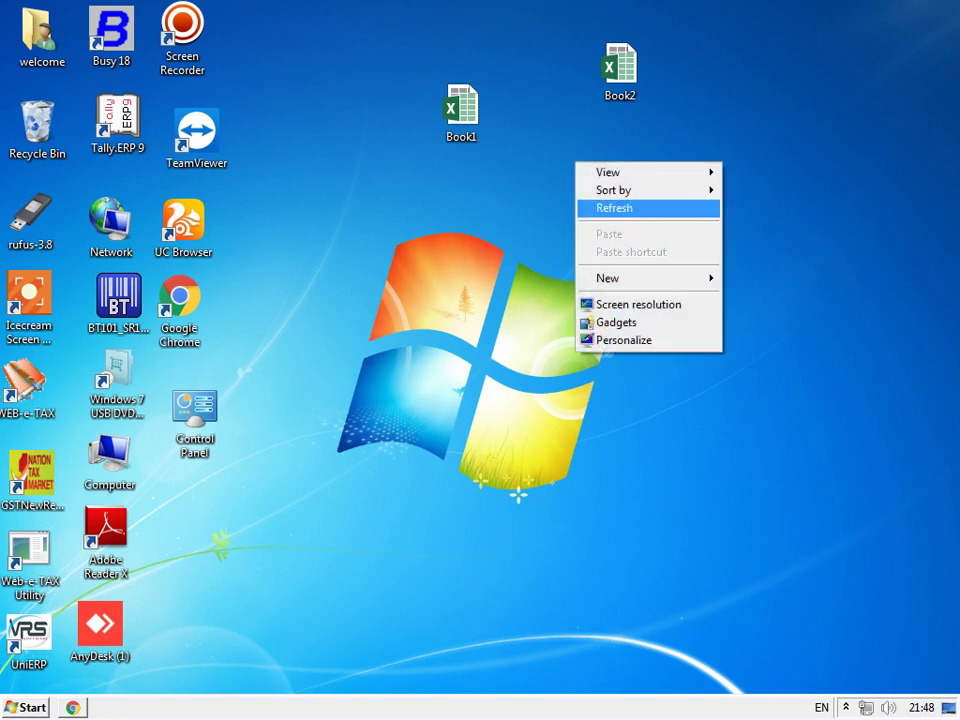
left_click(614, 208)
mouse_move(615, 90)
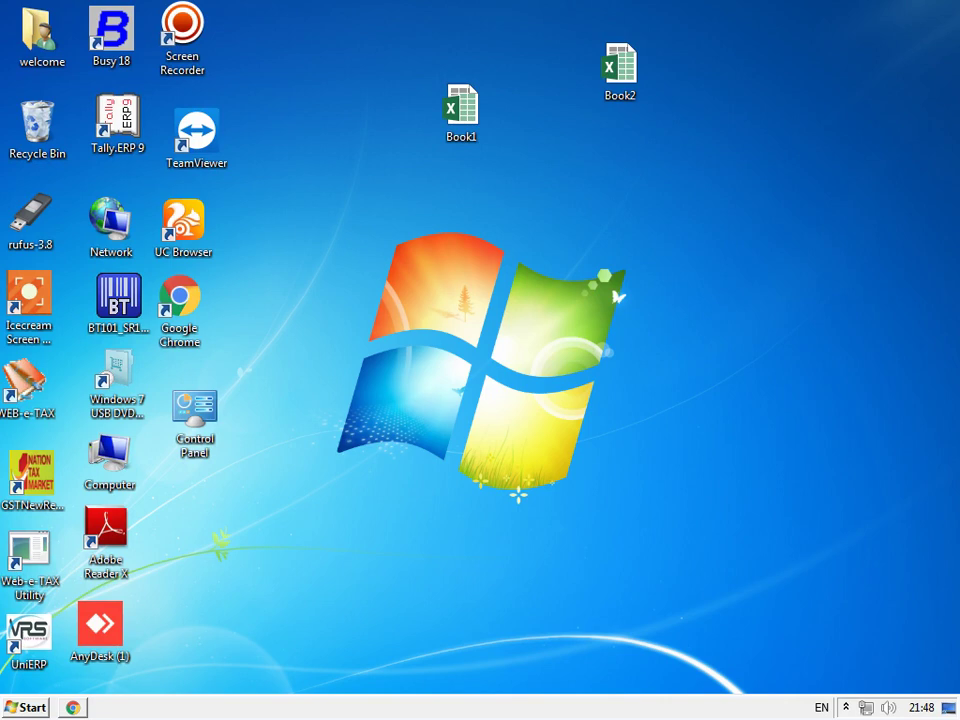
left_click(619, 70)
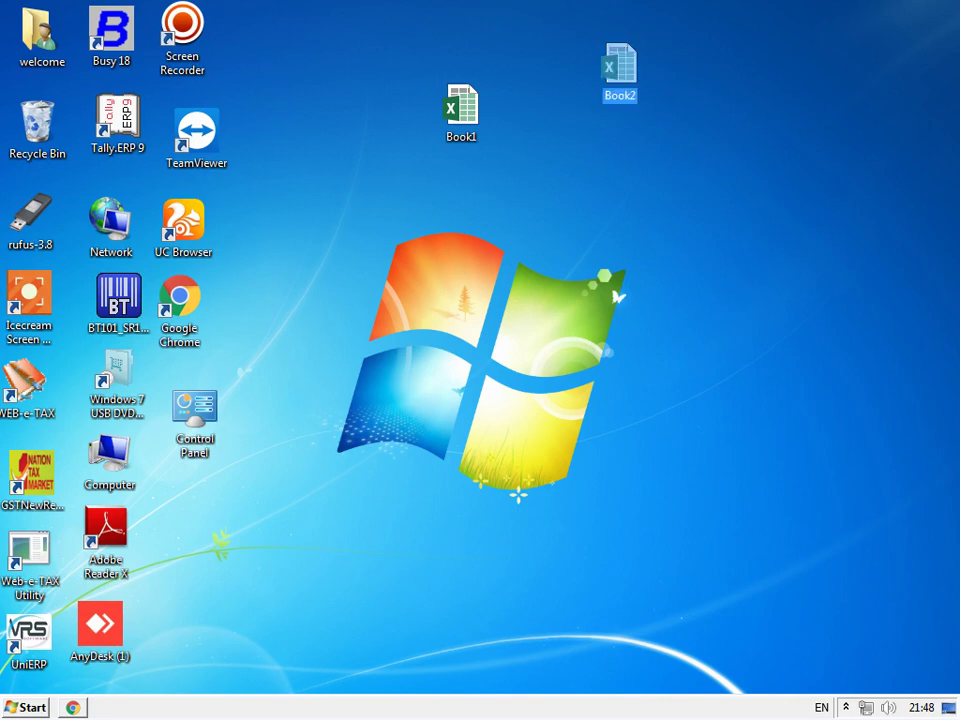
mouse_move(461, 105)
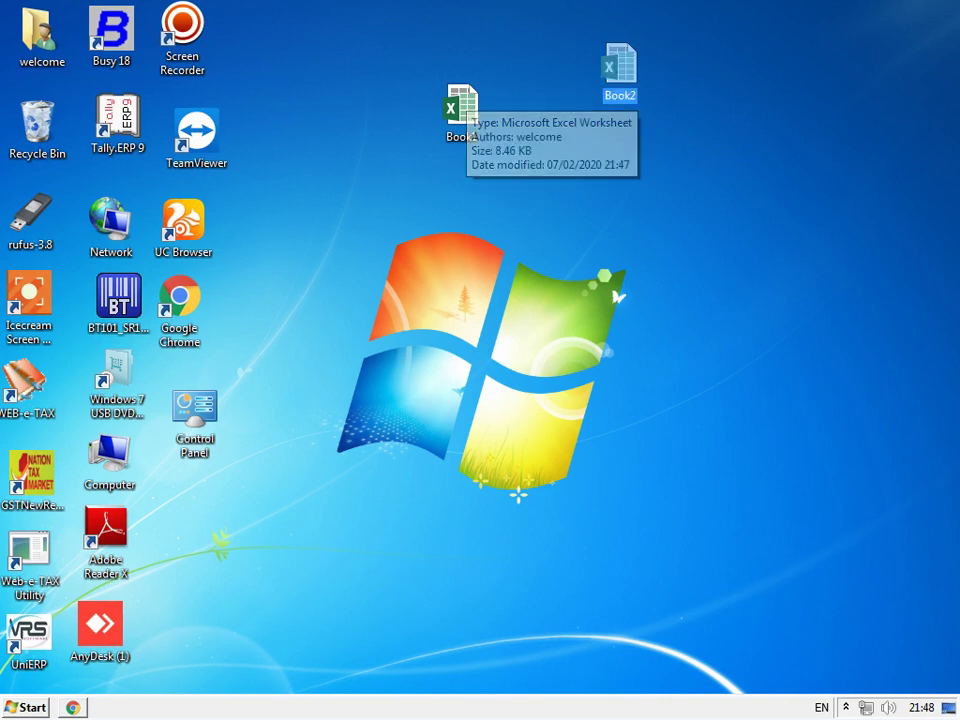
- Set Book2's Title property to 'Advance Course' in its Details properties and save it
right_click(617, 78)
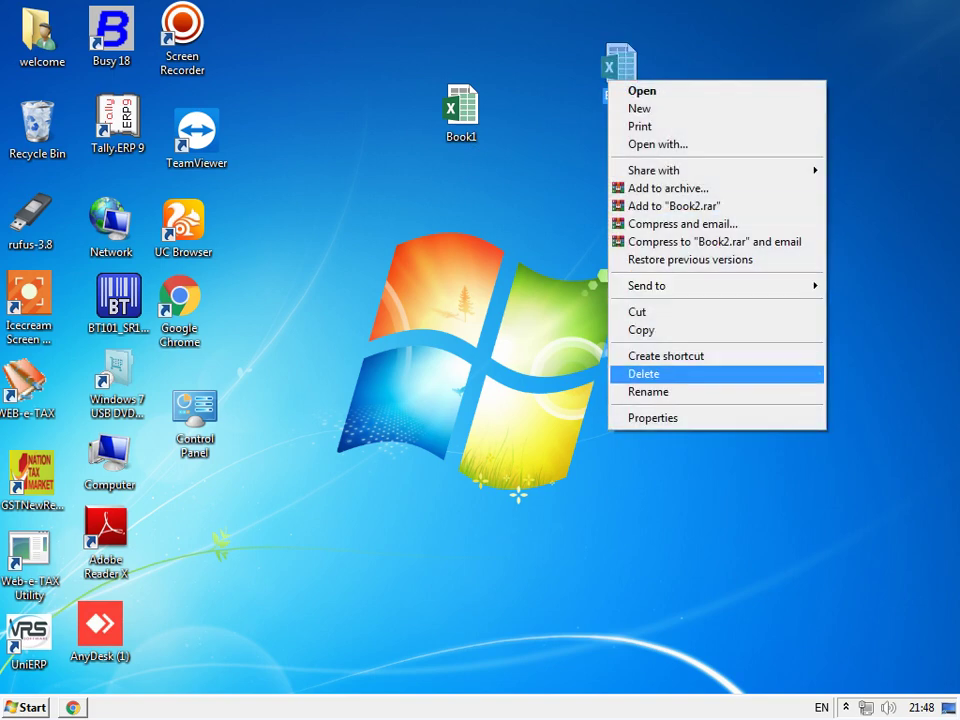
left_click(648, 418)
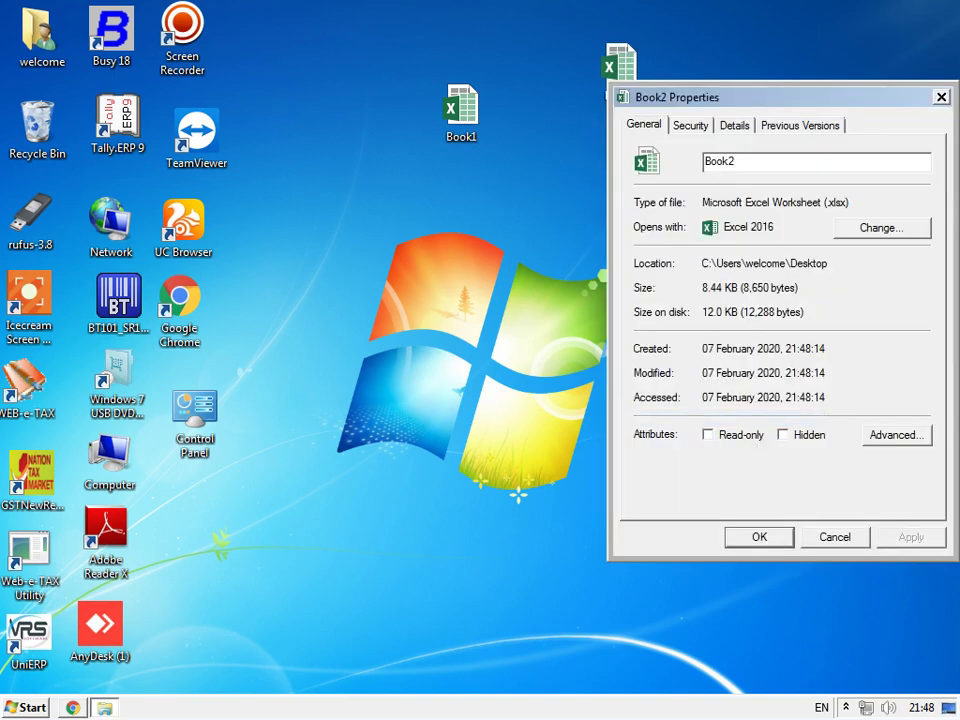
left_click(734, 125)
left_click_drag(700, 97, 239, 153)
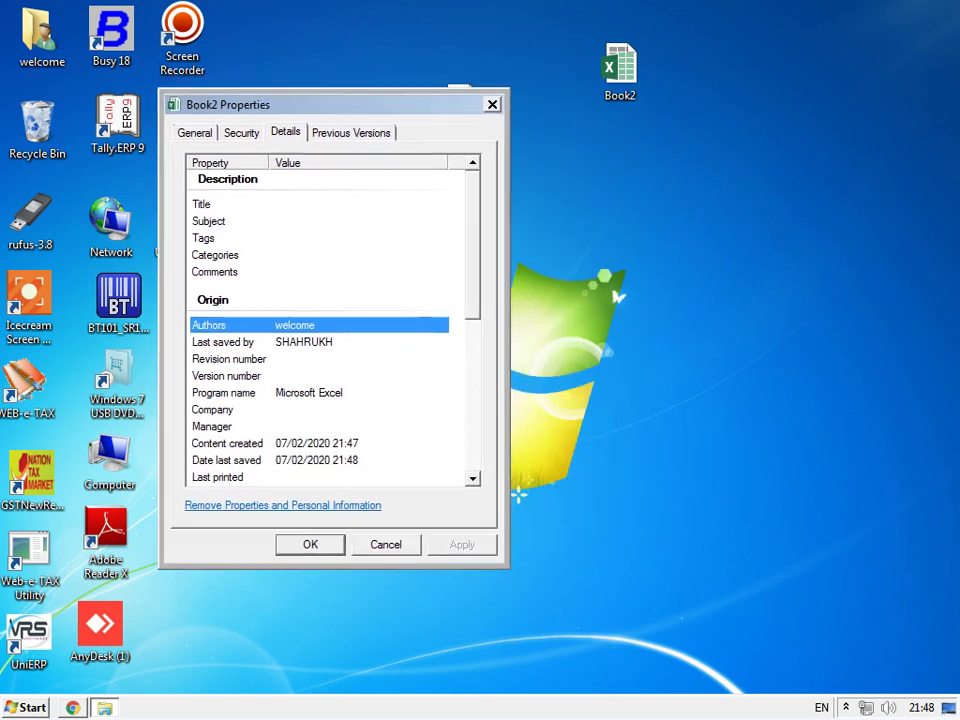
left_click(346, 253)
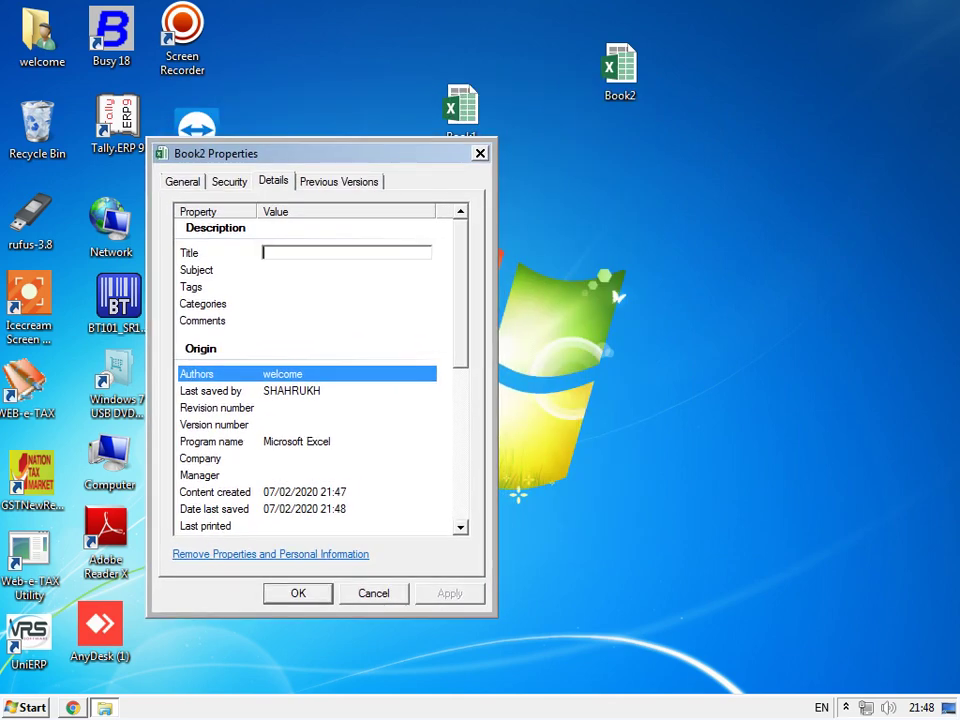
type("A")
type("dva")
type("nce Co")
type("urse")
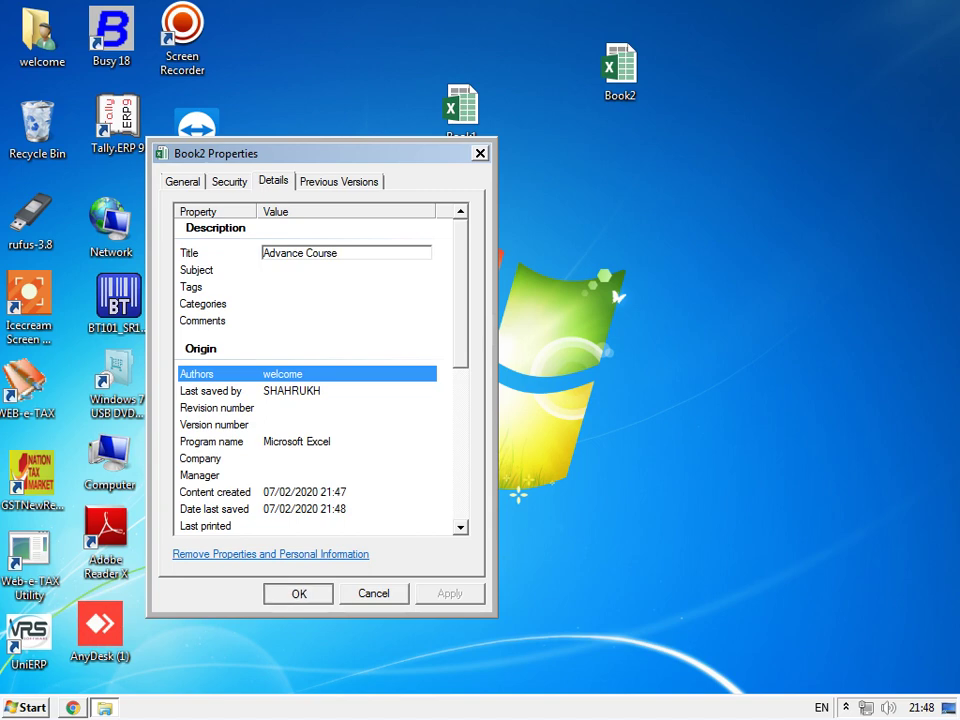
key("Return")
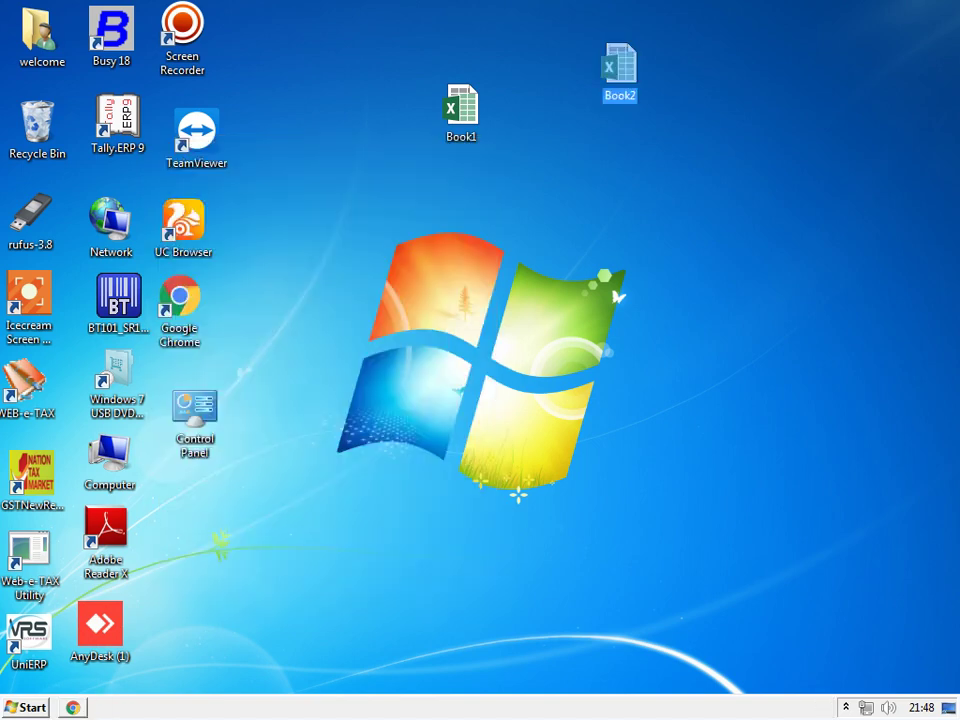
mouse_move(618, 72)
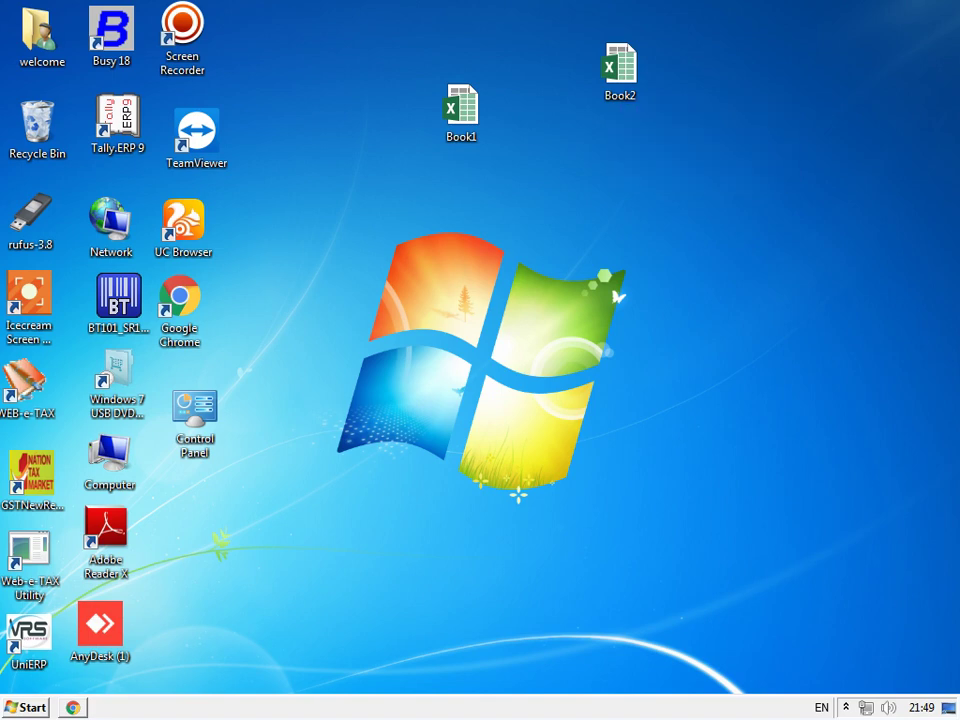
mouse_move(462, 118)
- Launch Excel 2016 and open a blank workbook past the activation notice
left_click(25, 707)
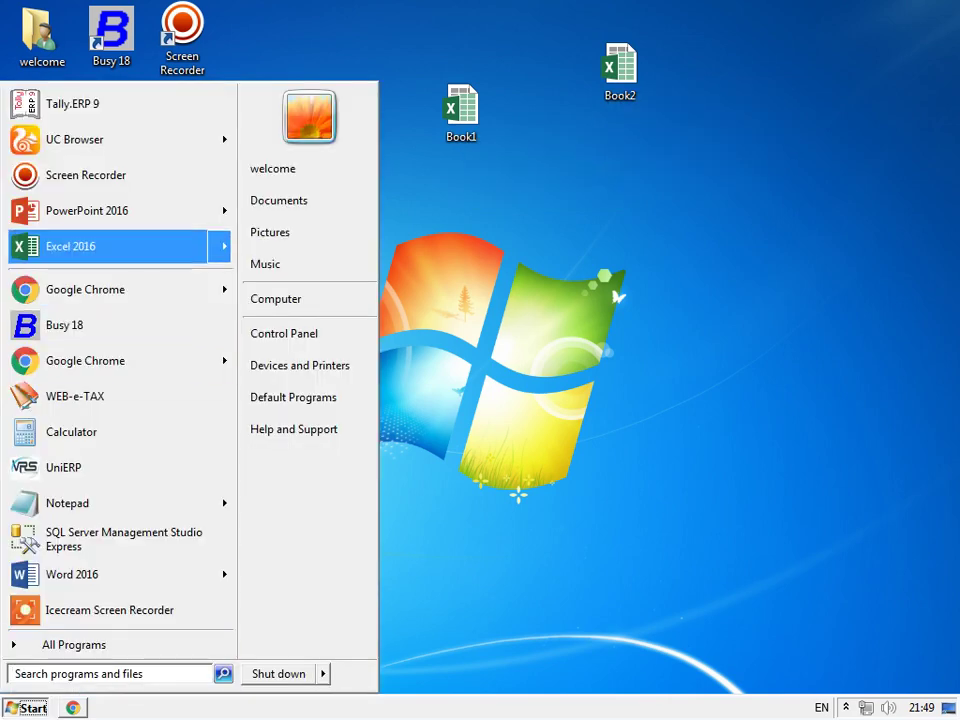
left_click(86, 244)
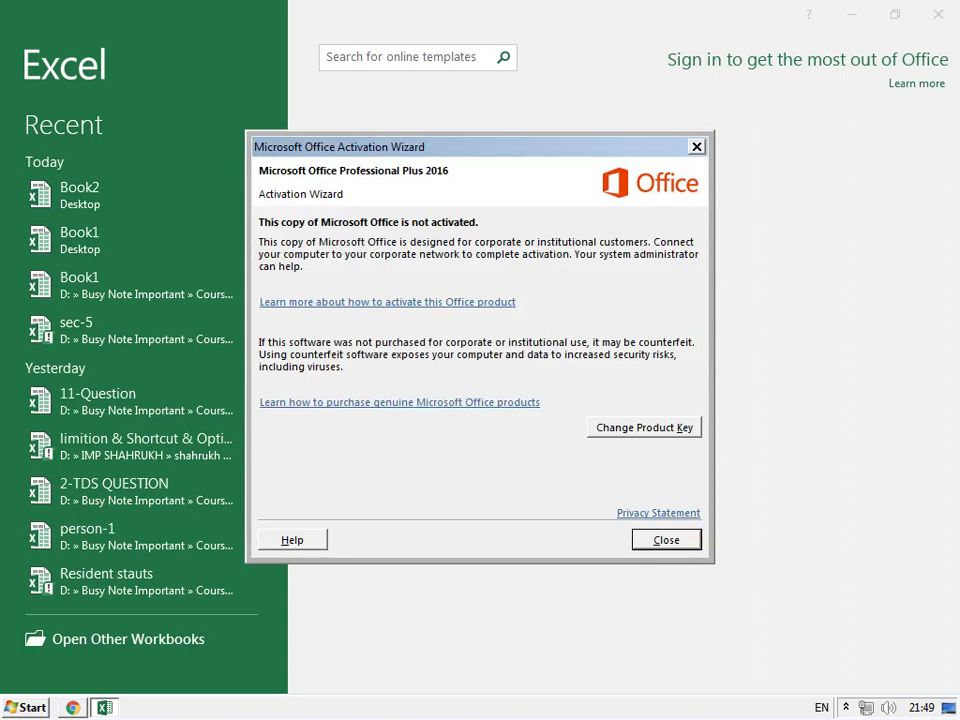
key("Escape")
key("Escape")
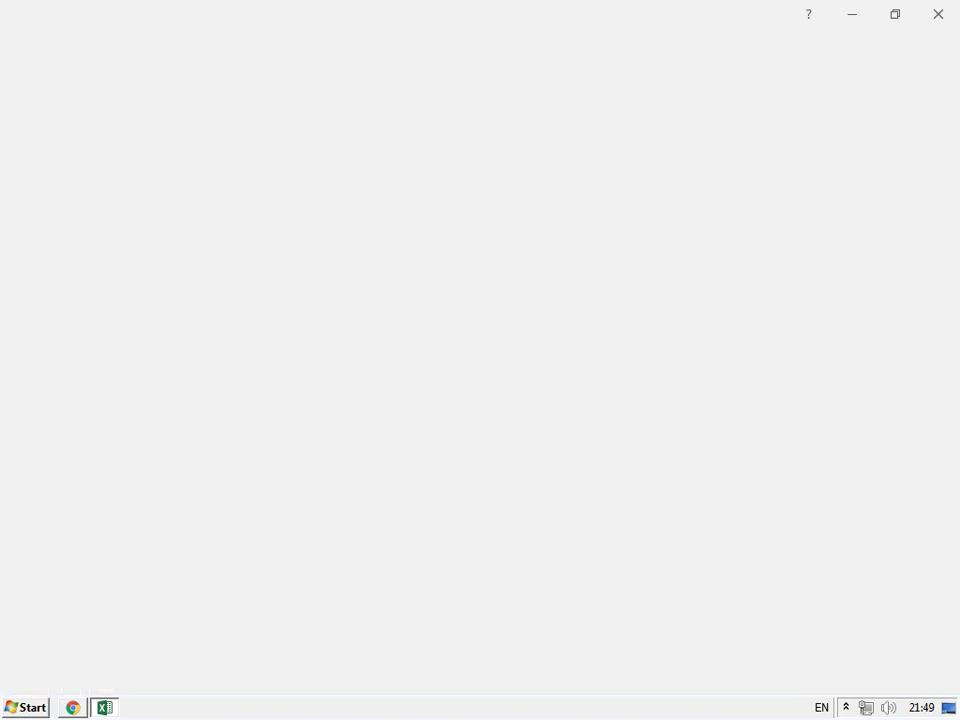
- Check the Office user name in Excel Options without changes, then close Excel
key("ctrl+o")
left_click(44, 502)
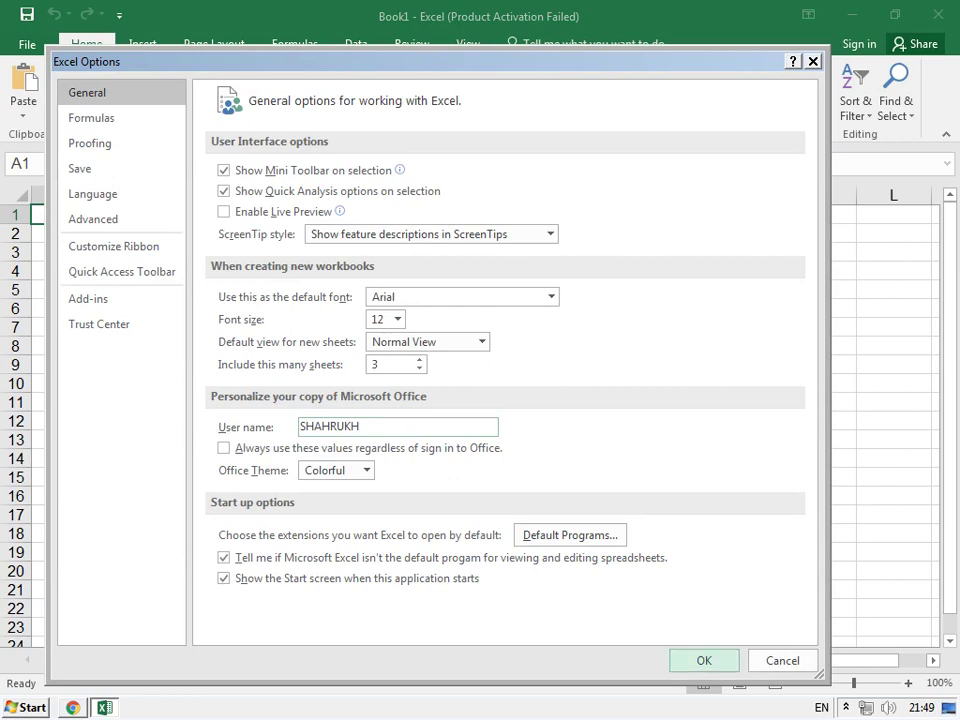
left_click(704, 660)
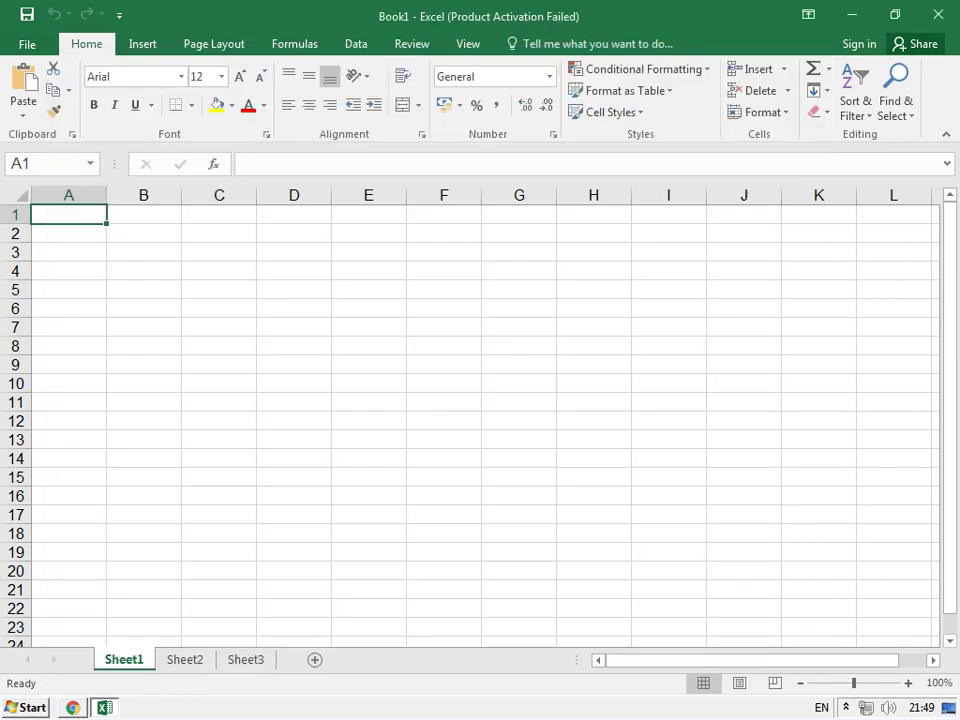
left_click(937, 14)
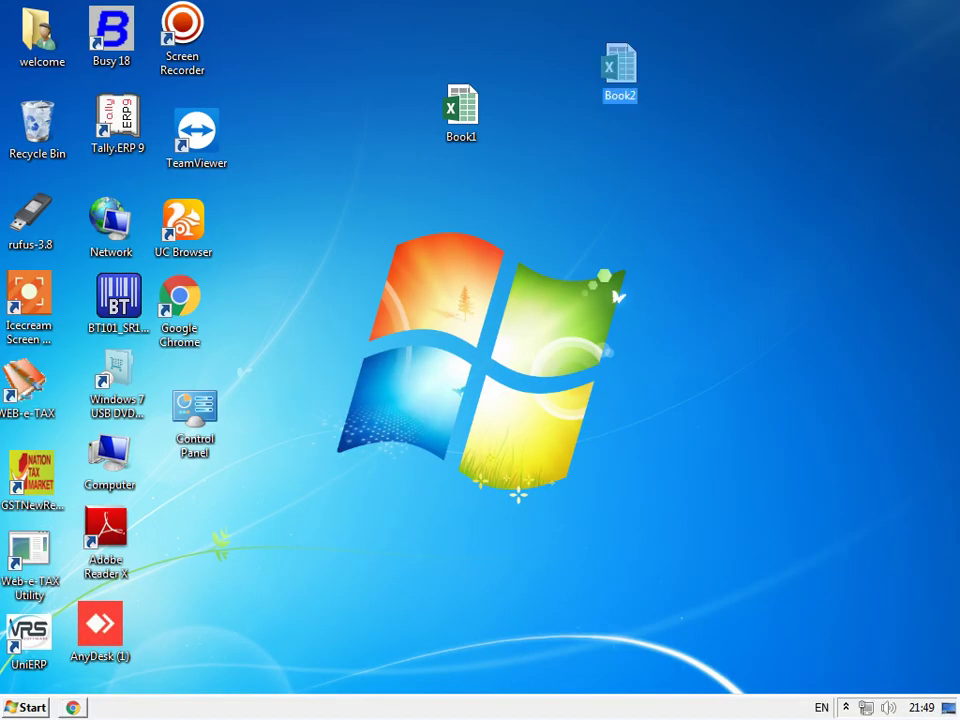
- Enter 'Excel Option' as the Subject in Book2's Details properties
right_click(618, 55)
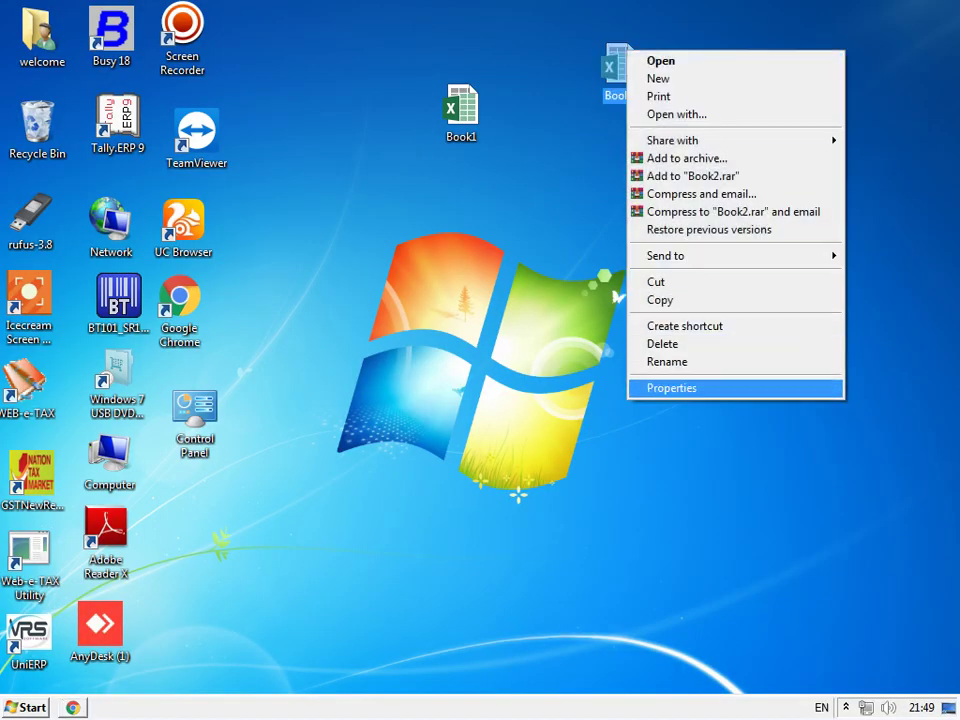
left_click(675, 388)
left_click(734, 95)
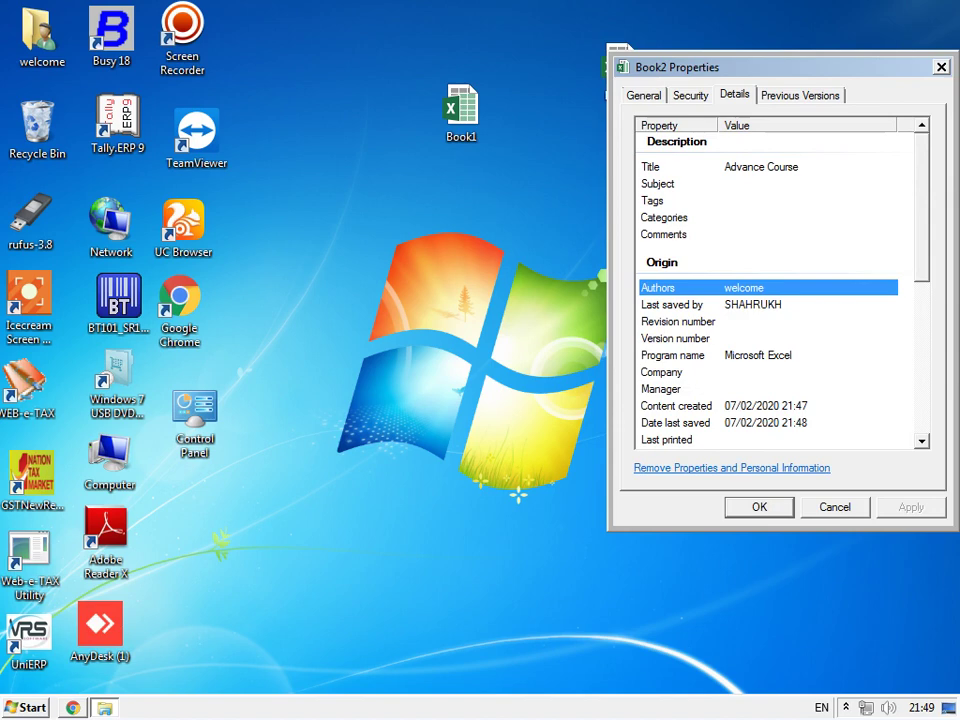
left_click_drag(680, 67, 344, 155)
left_click(424, 255)
left_click(430, 288)
left_click(470, 271)
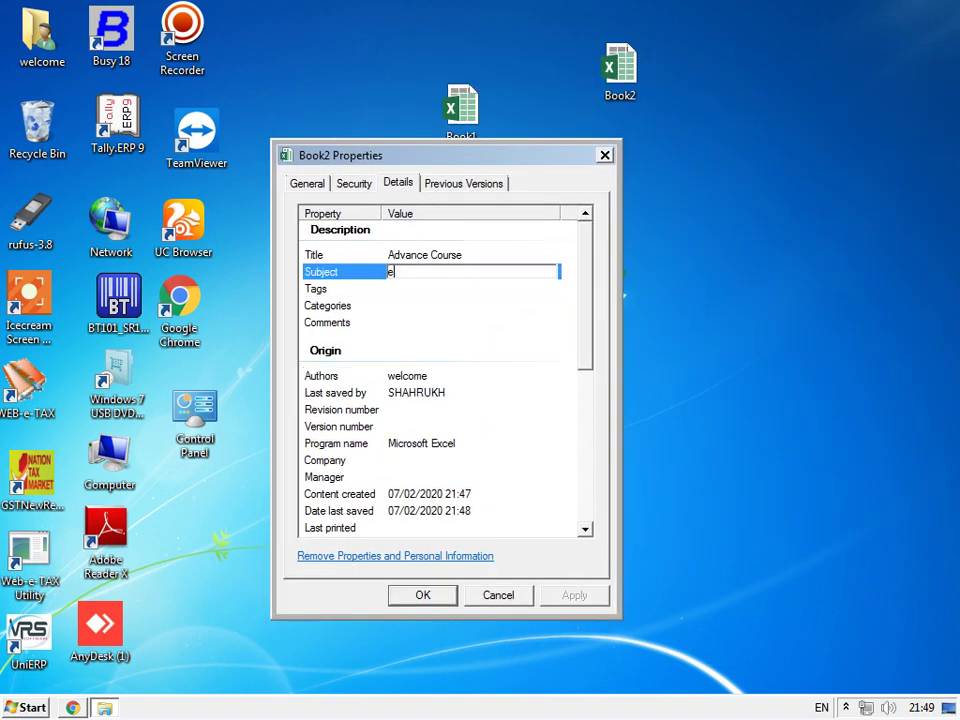
type("Excel Option")
left_click(470, 288)
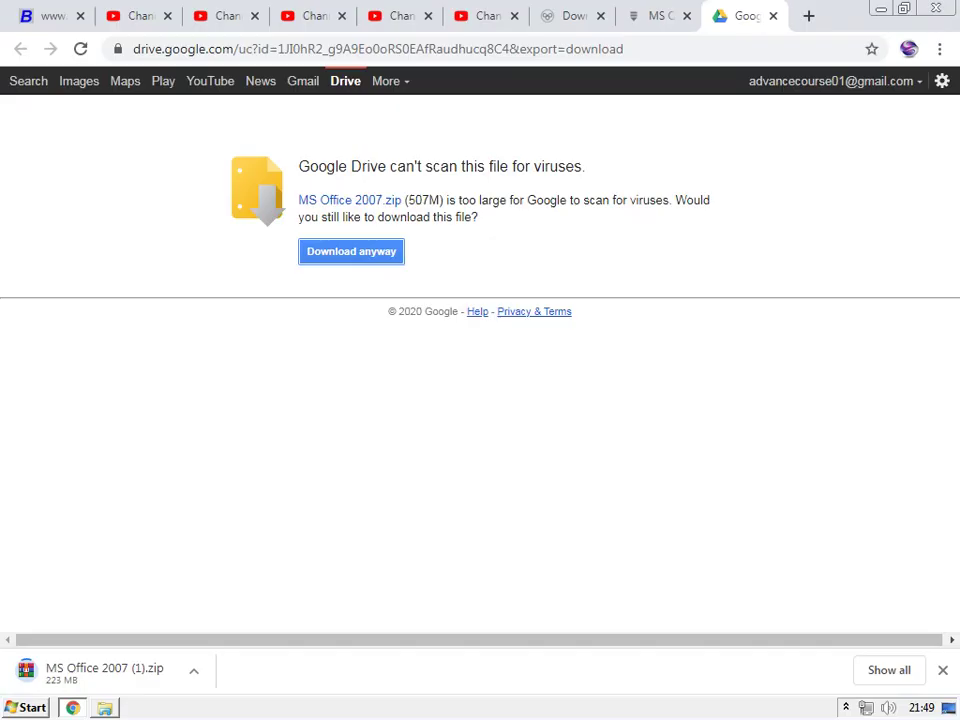
- Cycle through the YouTube Studio tabs to view each upload's processing status
left_click(315, 16)
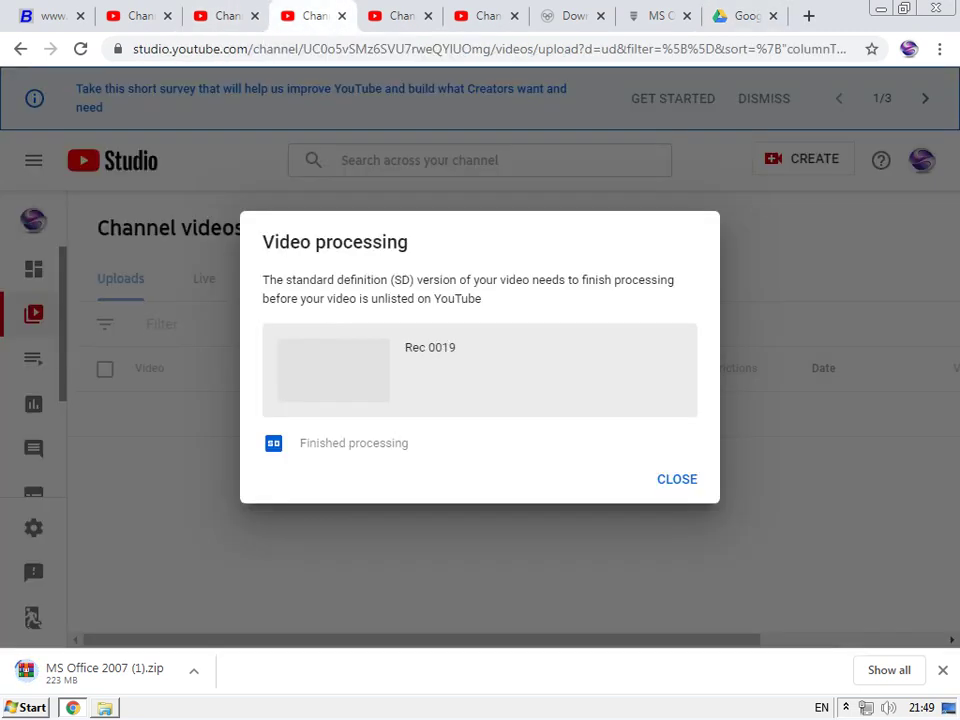
left_click(400, 16)
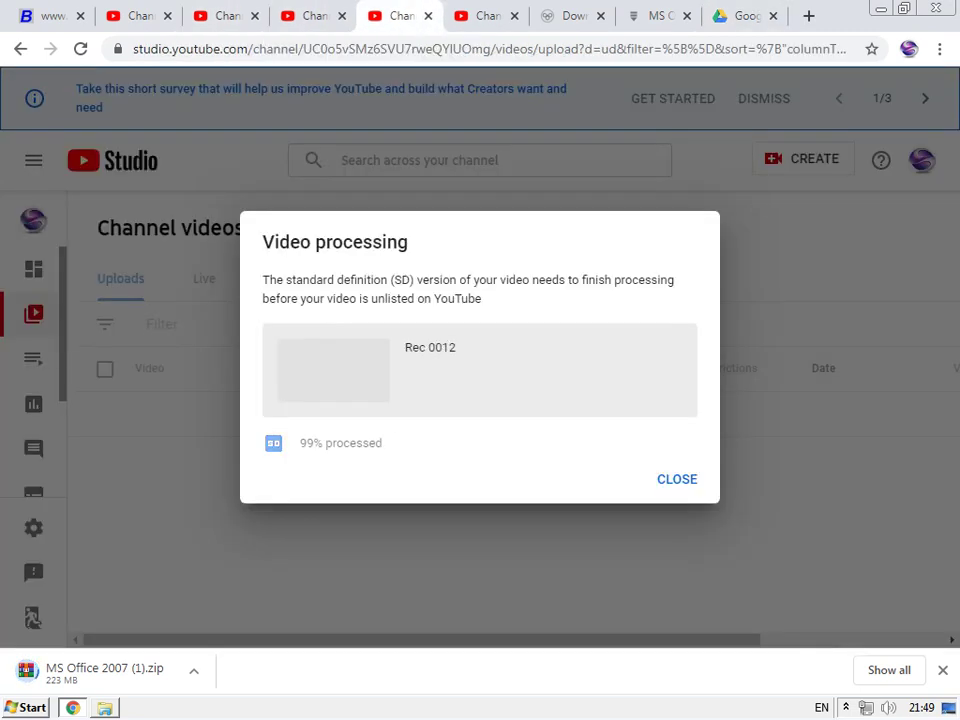
key("ctrl+Tab")
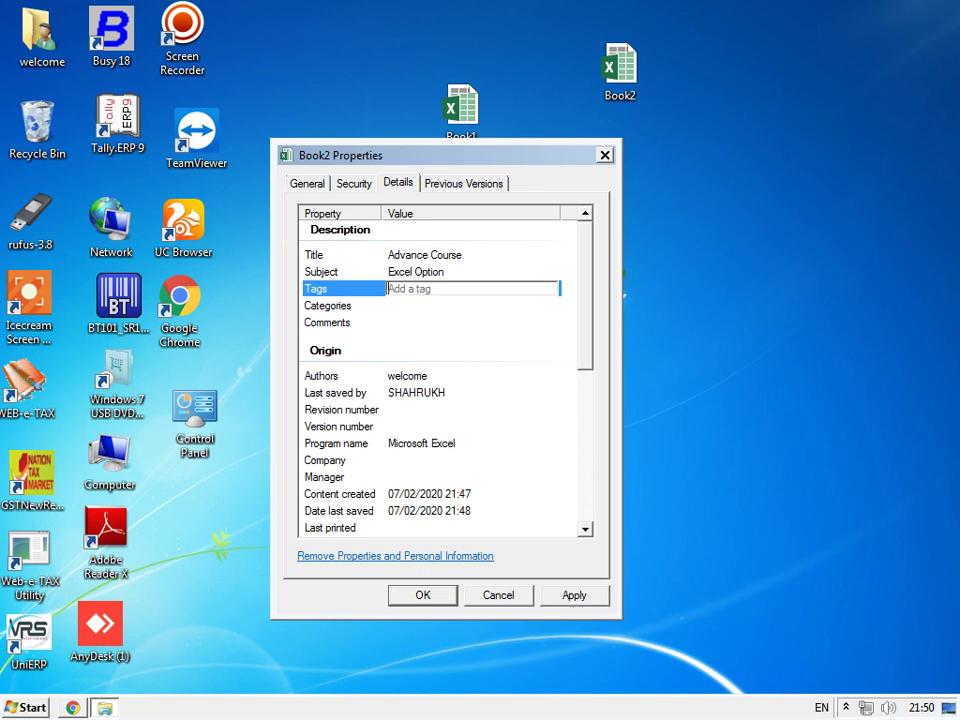
- Enter the tags 'new song,new movie,excel,busy tally' for Book2 and save them
type("new song;")
key("BackSpace")
type("new")
key("BackSpace")
key("BackSpace")
key("BackSpace")
key("BackSpace")
type(",new mo;vie")
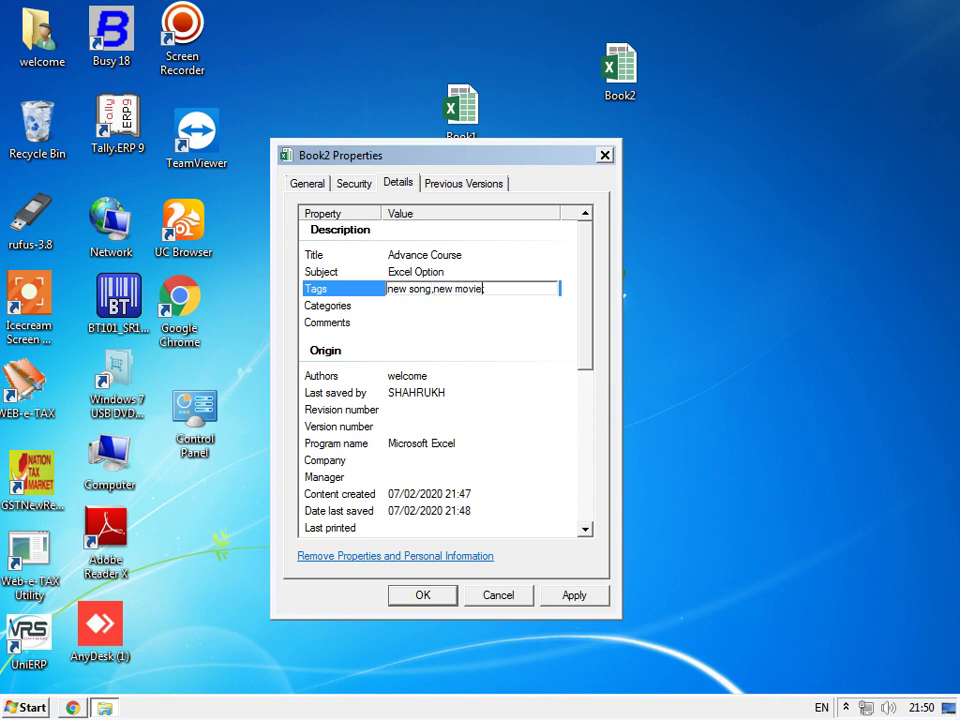
type(",")
type("excel bu")
key("BackSpace")
key("BackSpace")
key("BackSpace")
type(",")
type("busy tally,")
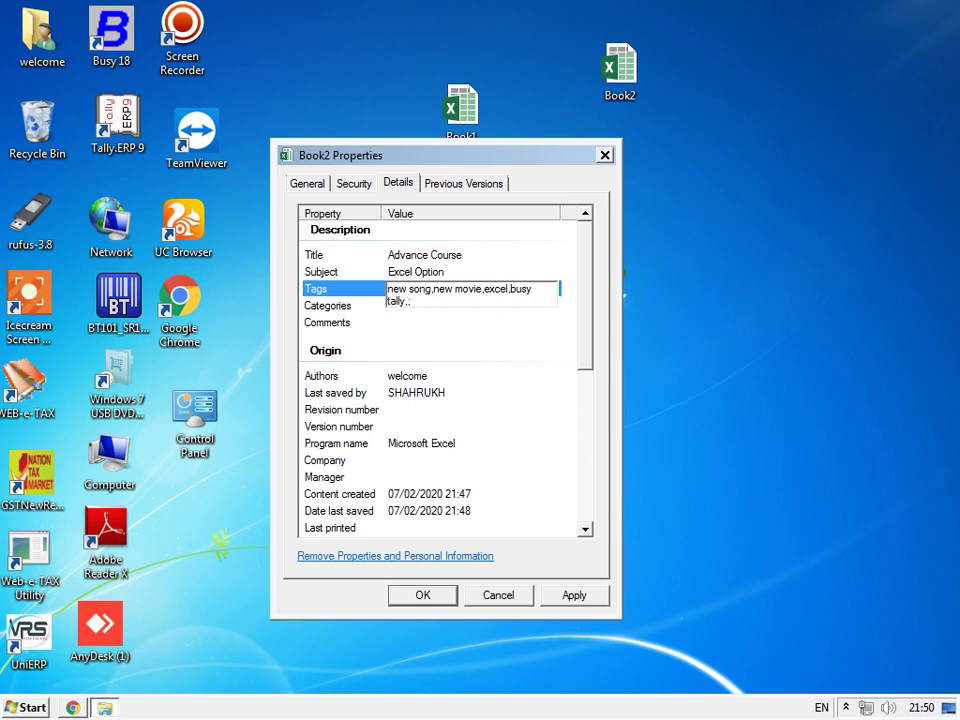
key("Return")
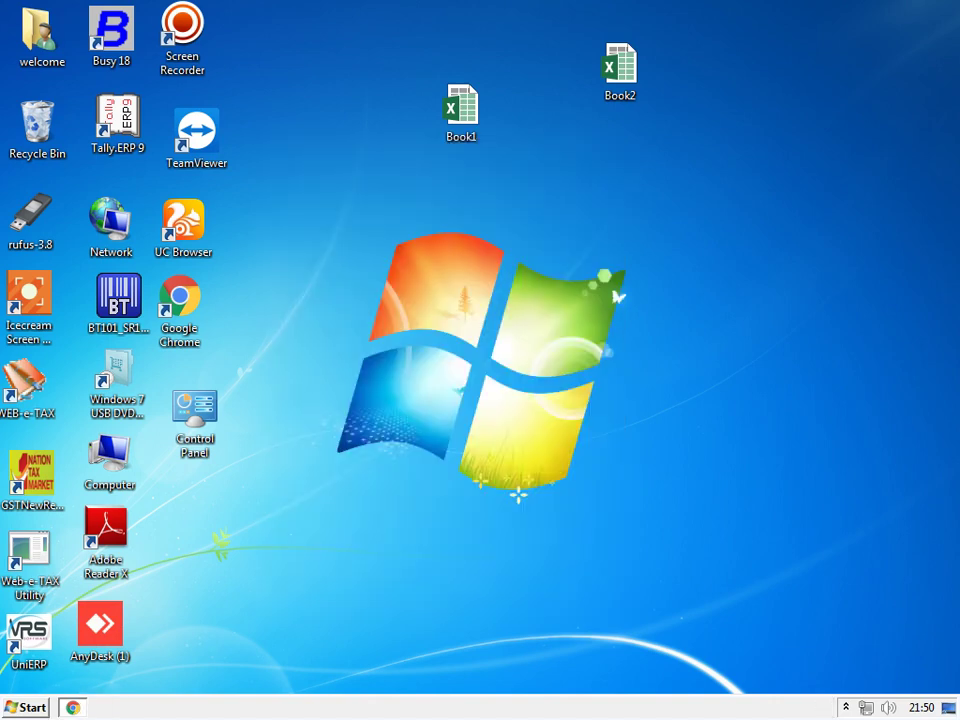
key("super+e")
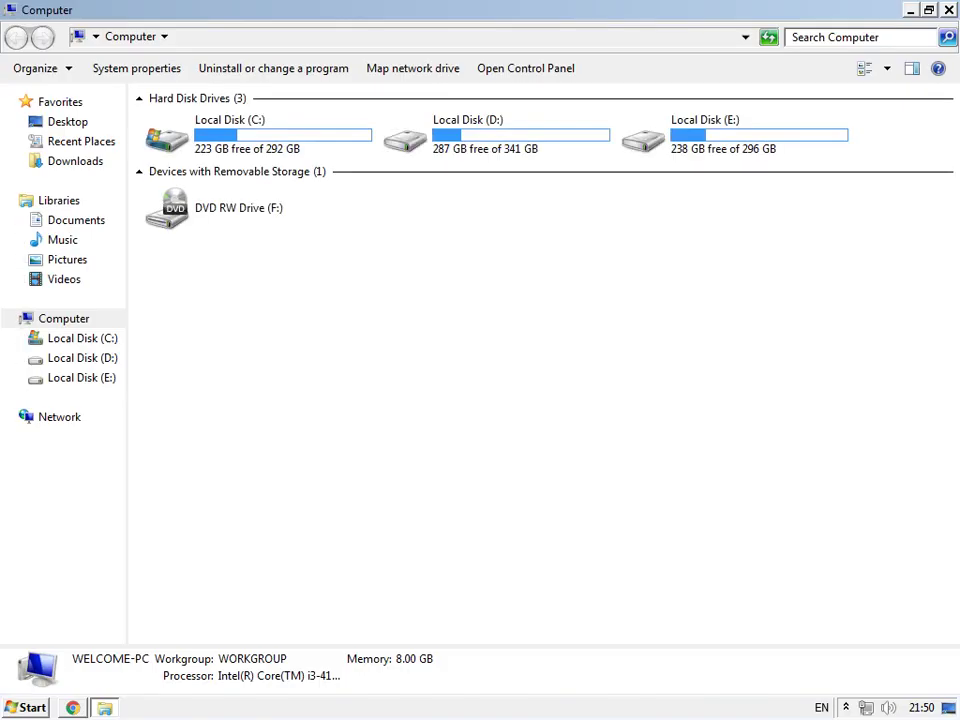
key("ctrl+e")
type("new song")
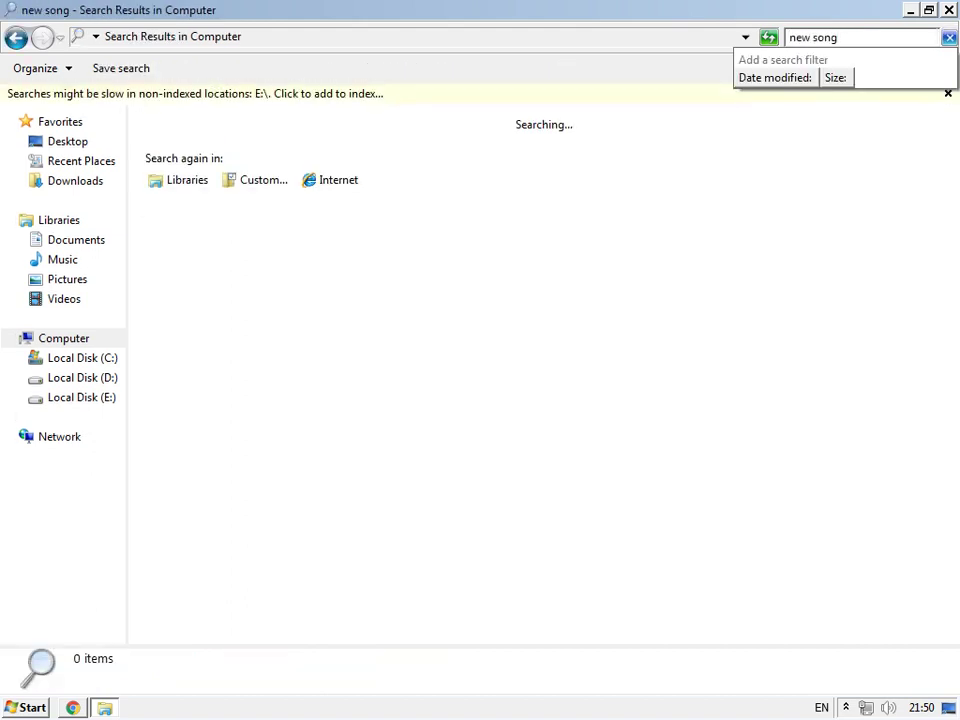
left_click(67, 141)
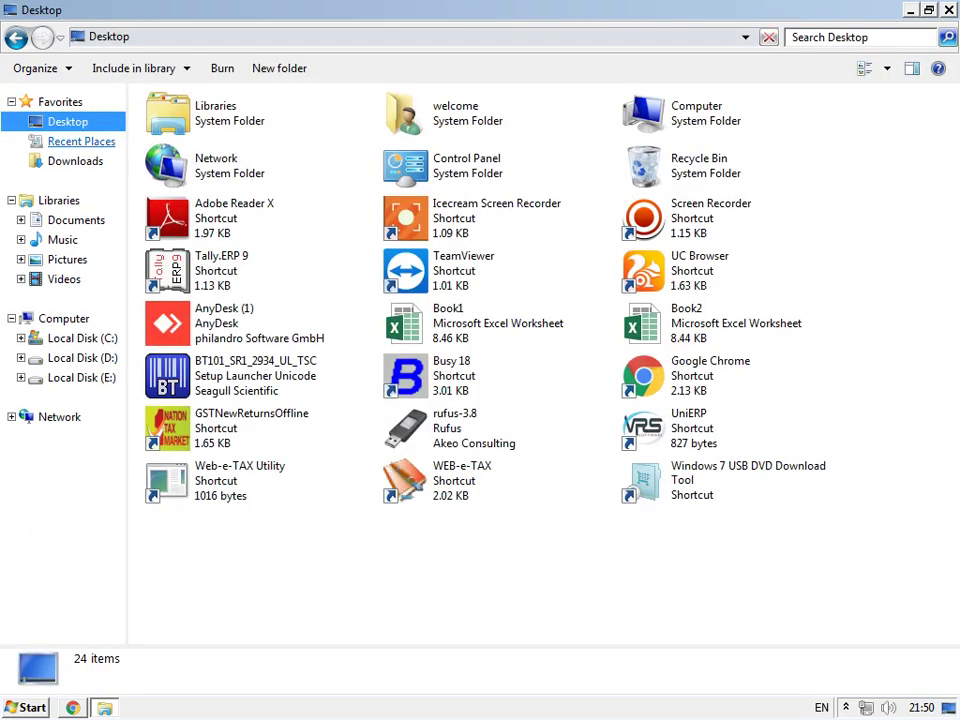
left_click(850, 37)
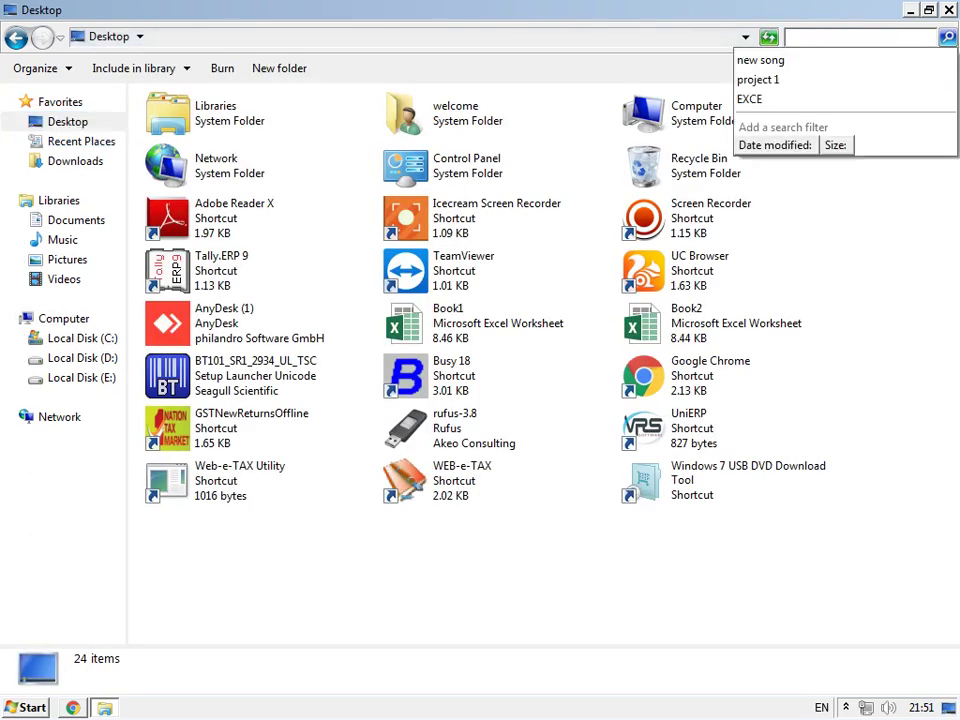
left_click(818, 60)
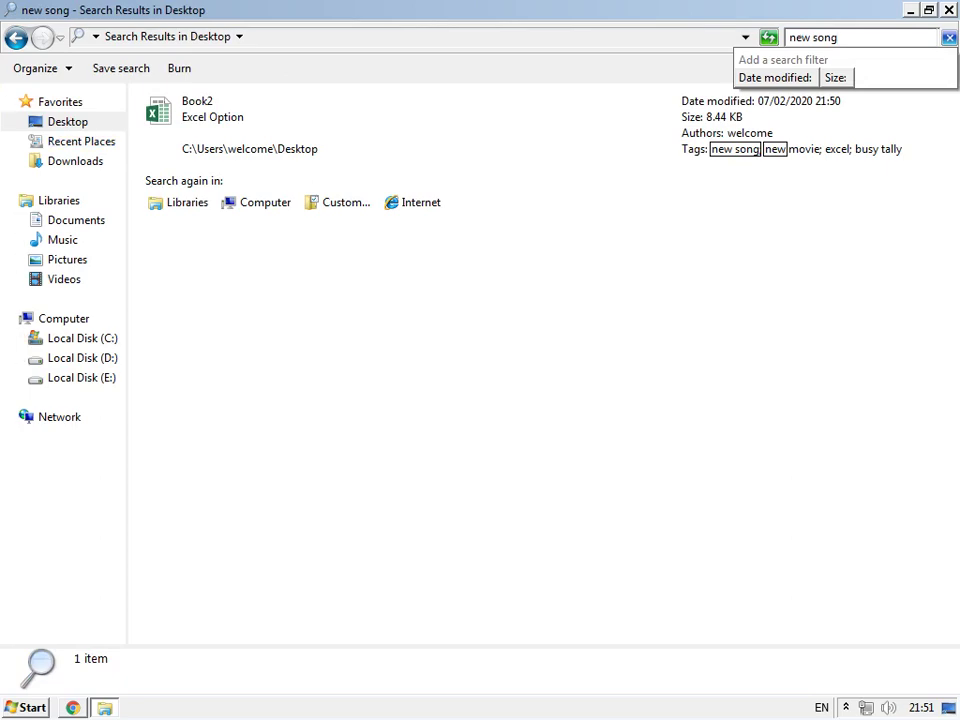
key("ctrl+a")
type("excel")
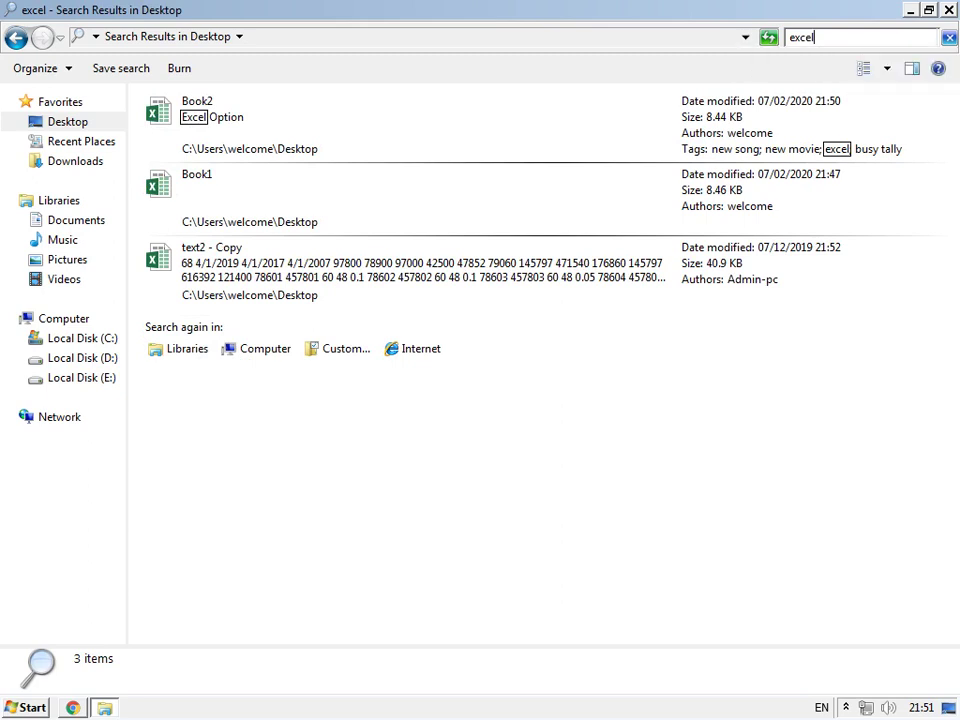
key("alt+F4")
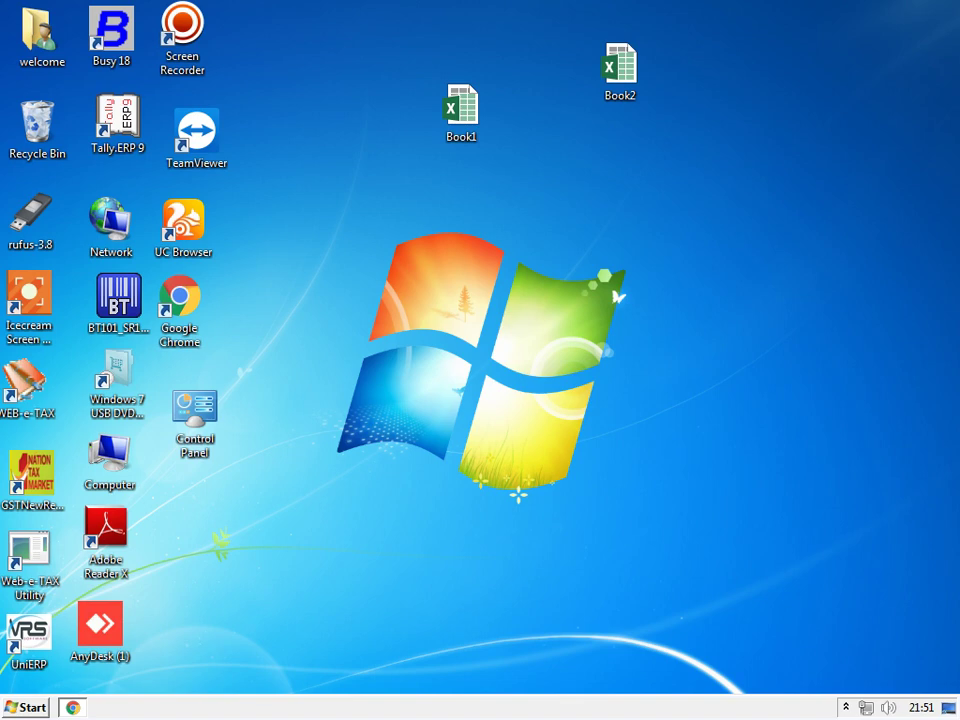
- Launch Excel 2016 and create a blank workbook
key("super")
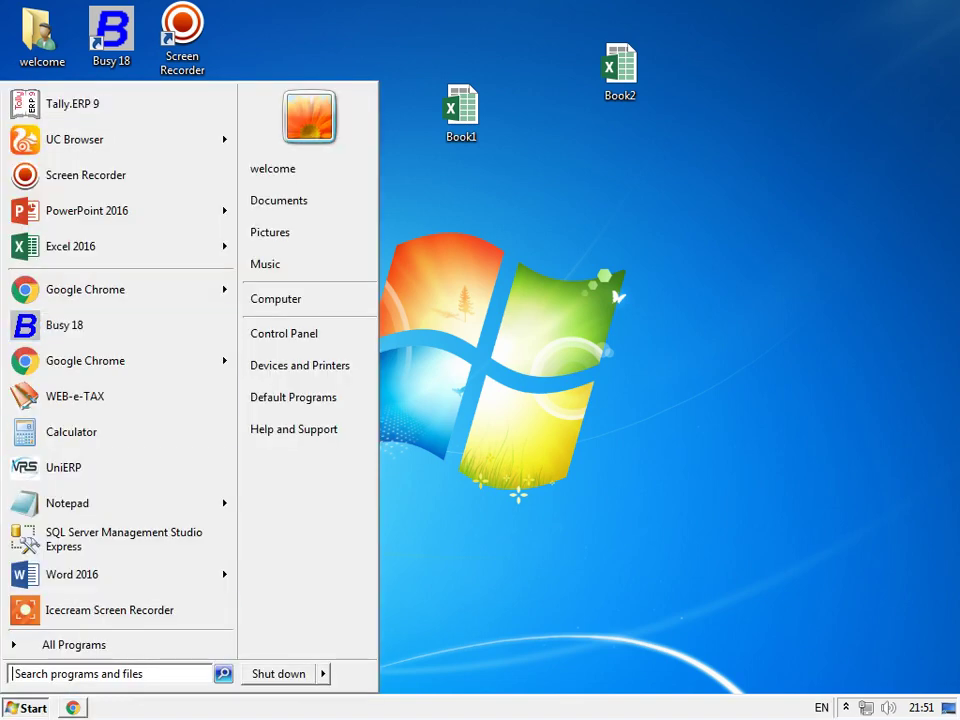
left_click(90, 246)
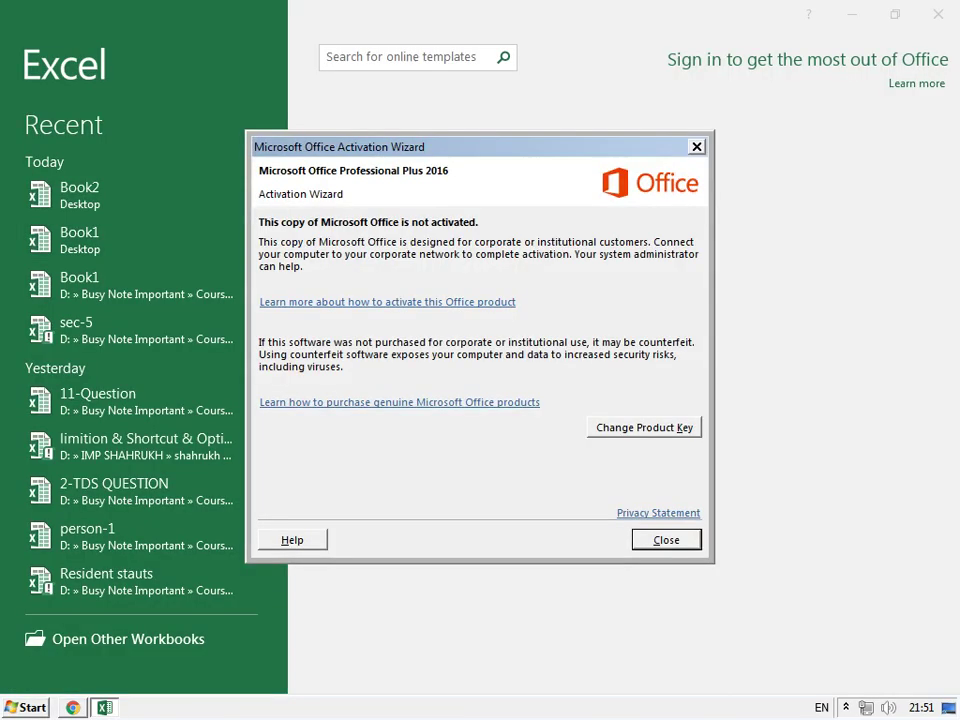
key("Escape")
key("Return")
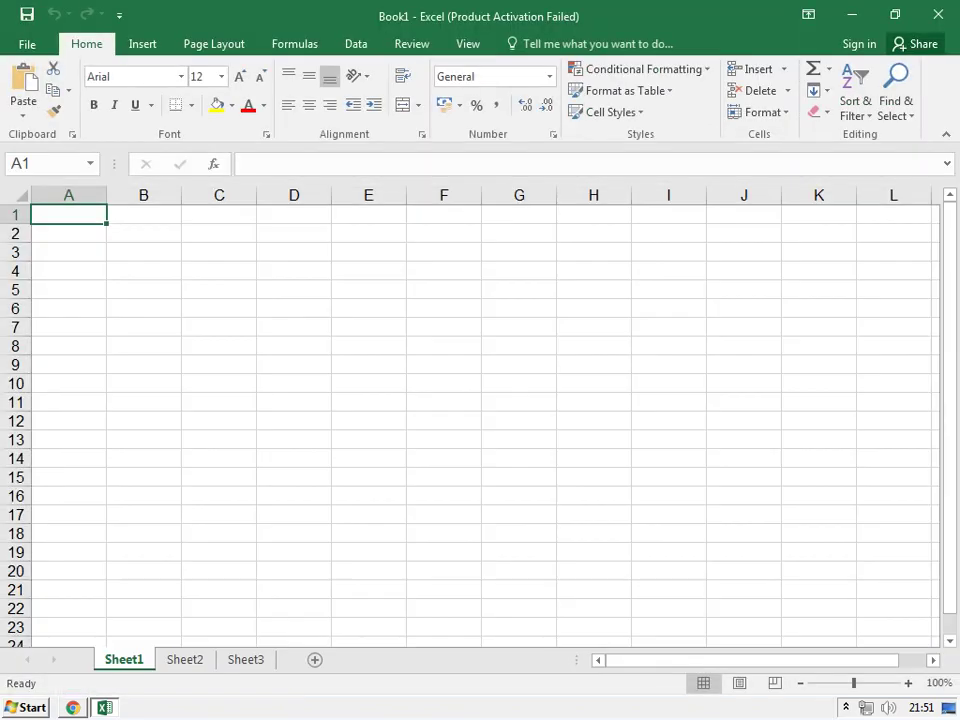
- Set the Office Theme to Dark Gray in Excel Options
key("ctrl+o")
key("Down")
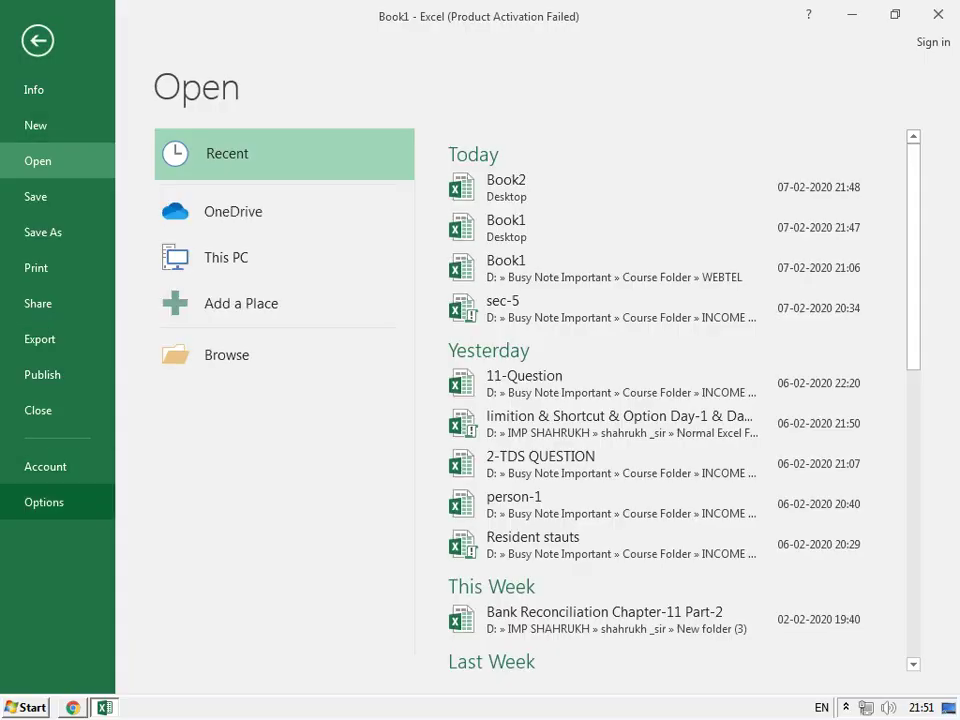
key("Return")
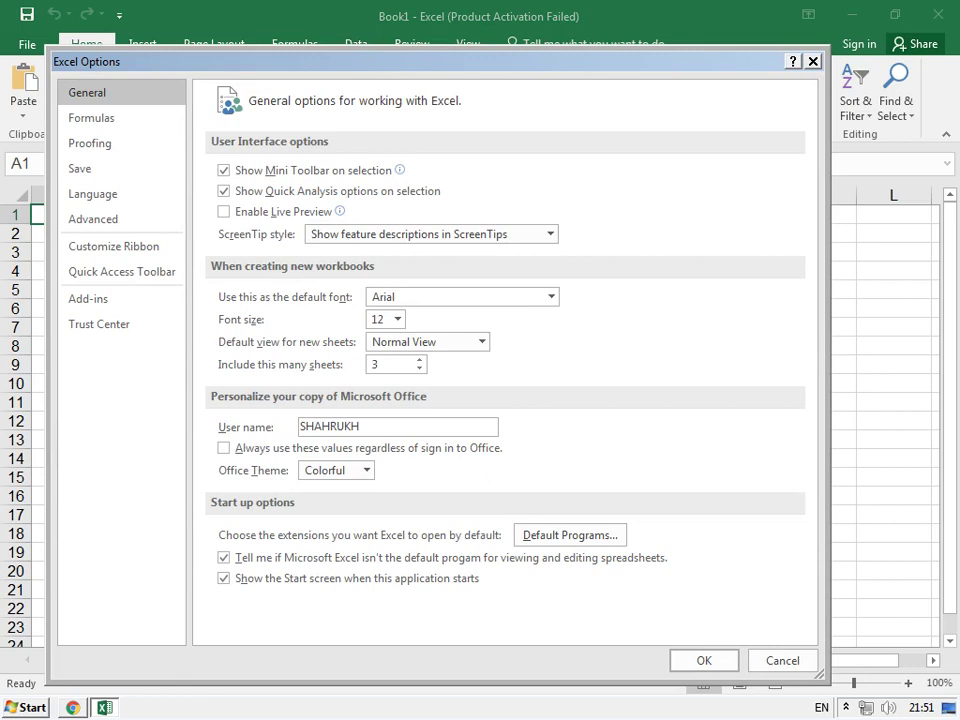
left_click(366, 470)
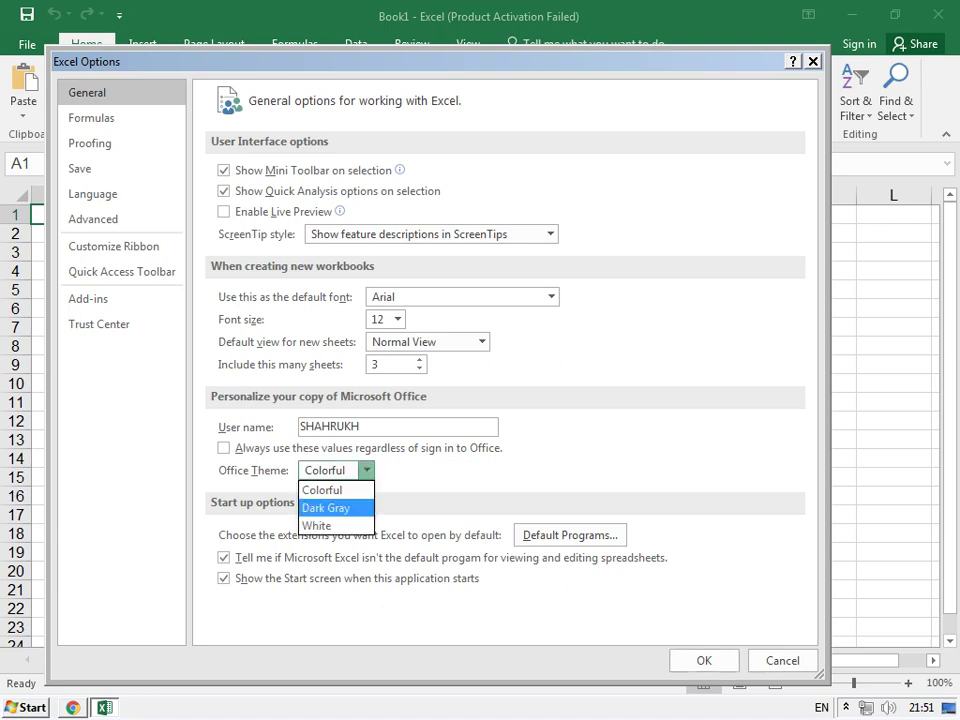
left_click(321, 506)
left_click(704, 660)
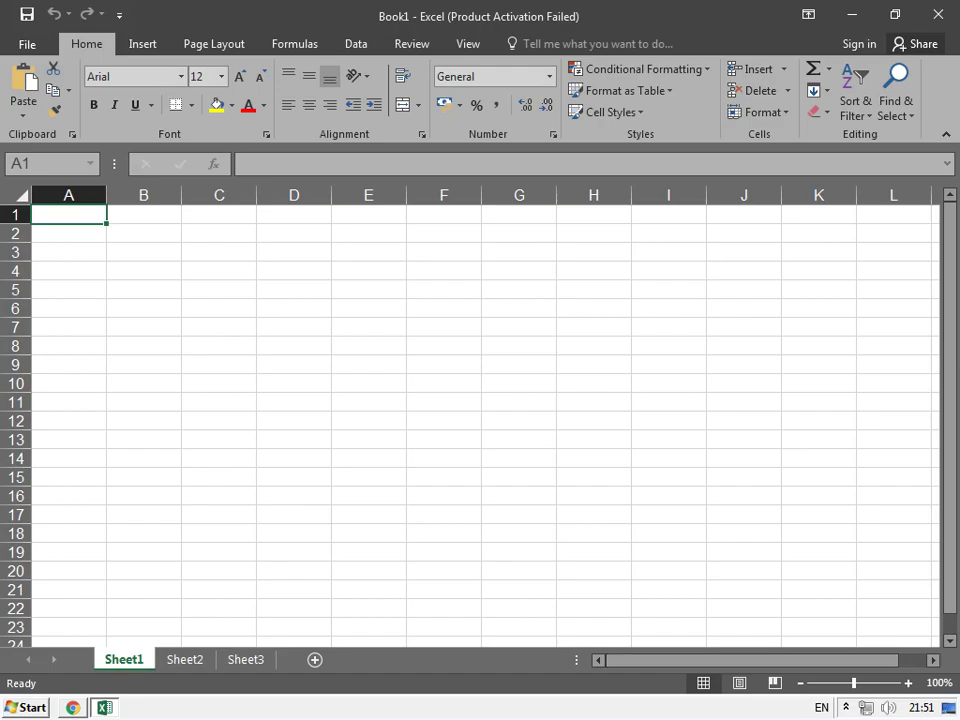
- Change the Office Theme to White
left_click(27, 44)
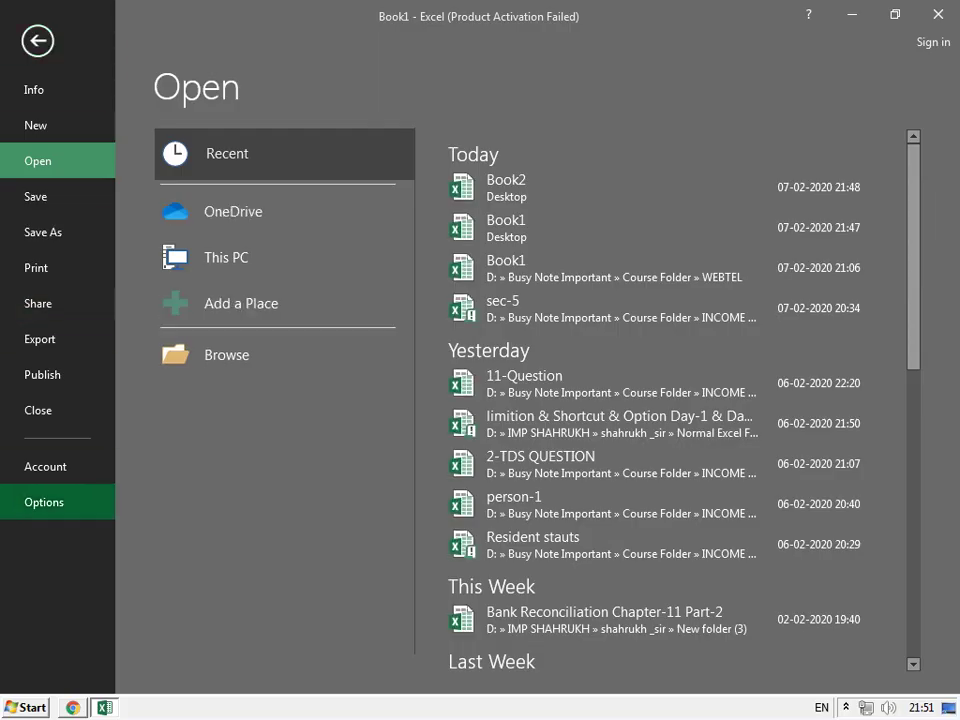
left_click(44, 502)
left_click(367, 470)
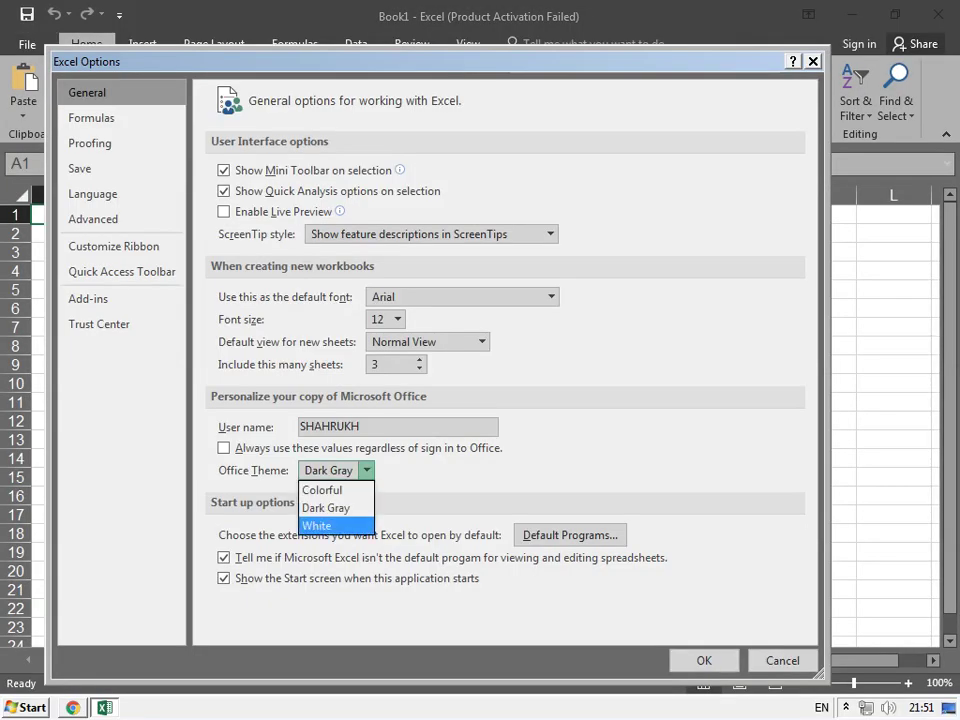
left_click(316, 525)
left_click(704, 660)
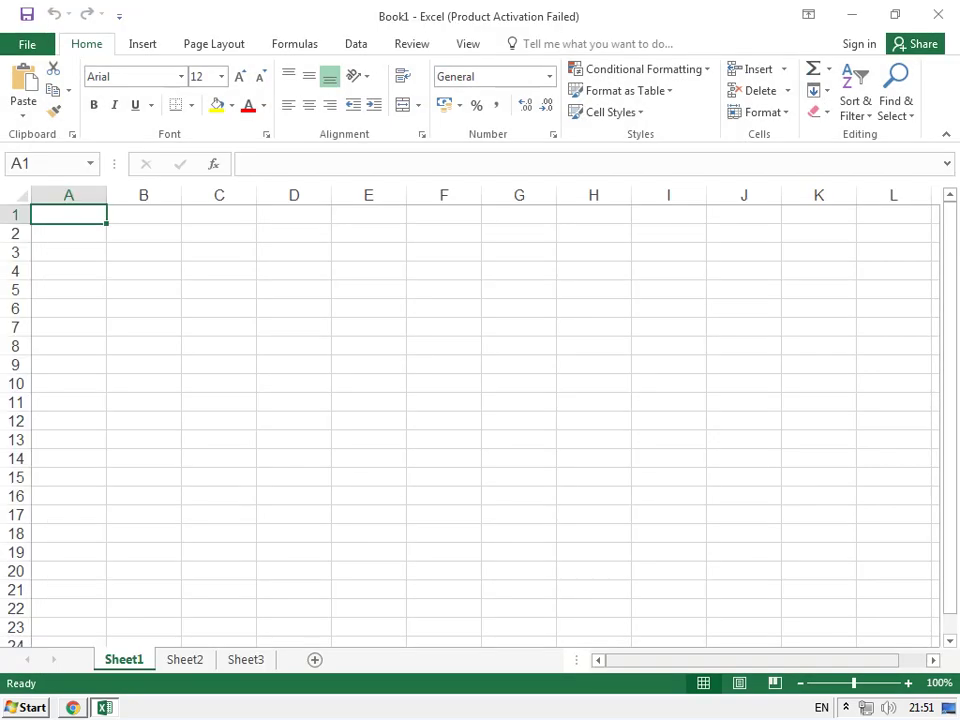
- Restore the Office Theme to Colorful and return to the empty sheet
left_click(27, 44)
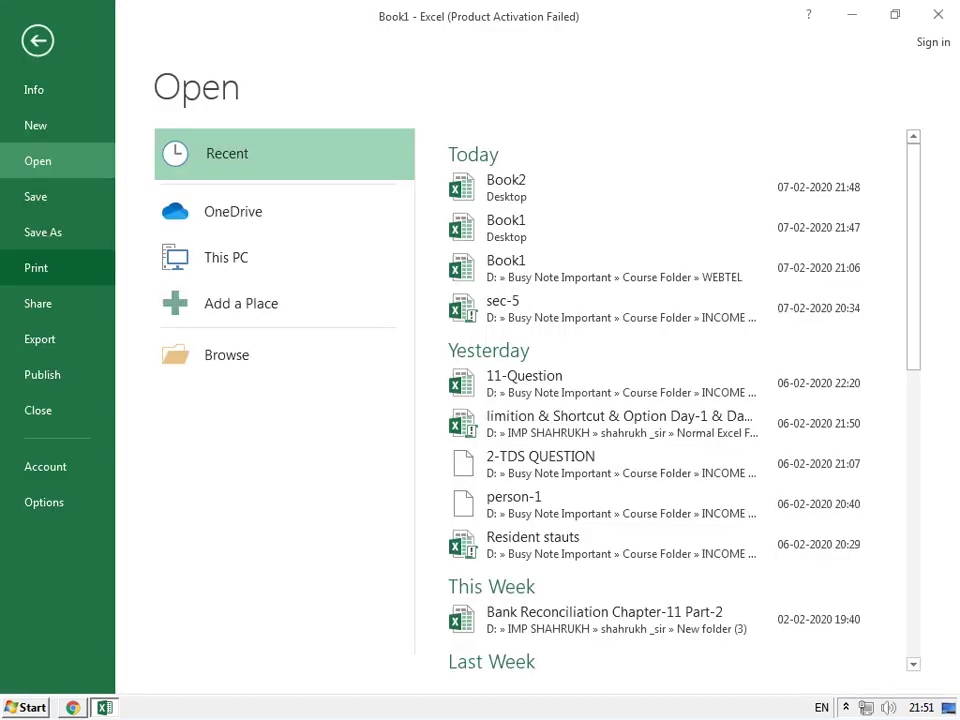
left_click(44, 502)
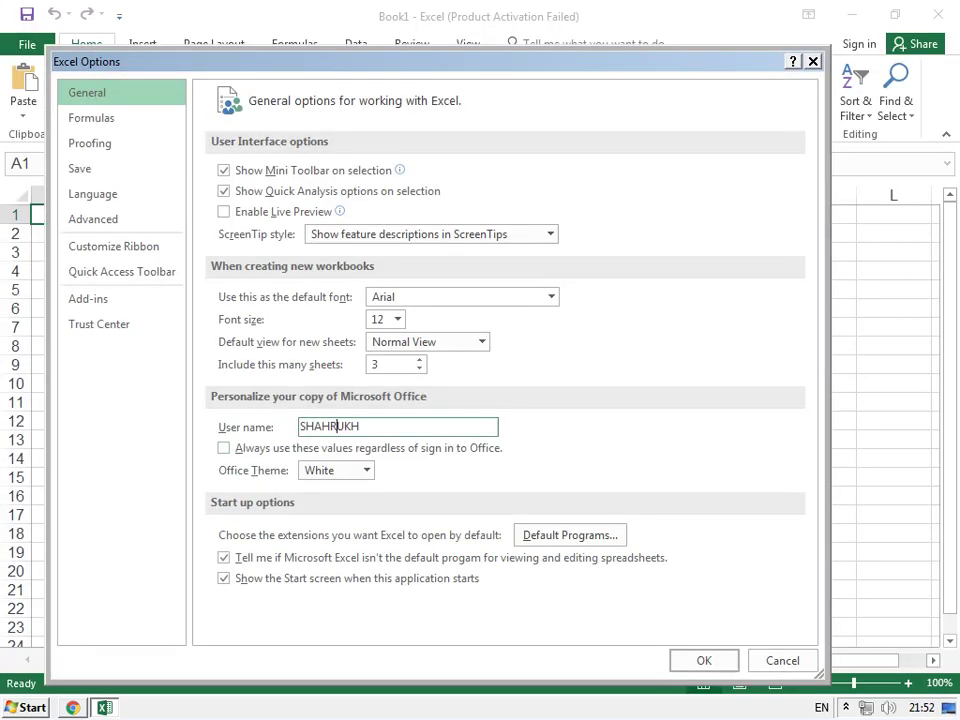
left_click(367, 470)
key("Up")
key("Up")
key("Return")
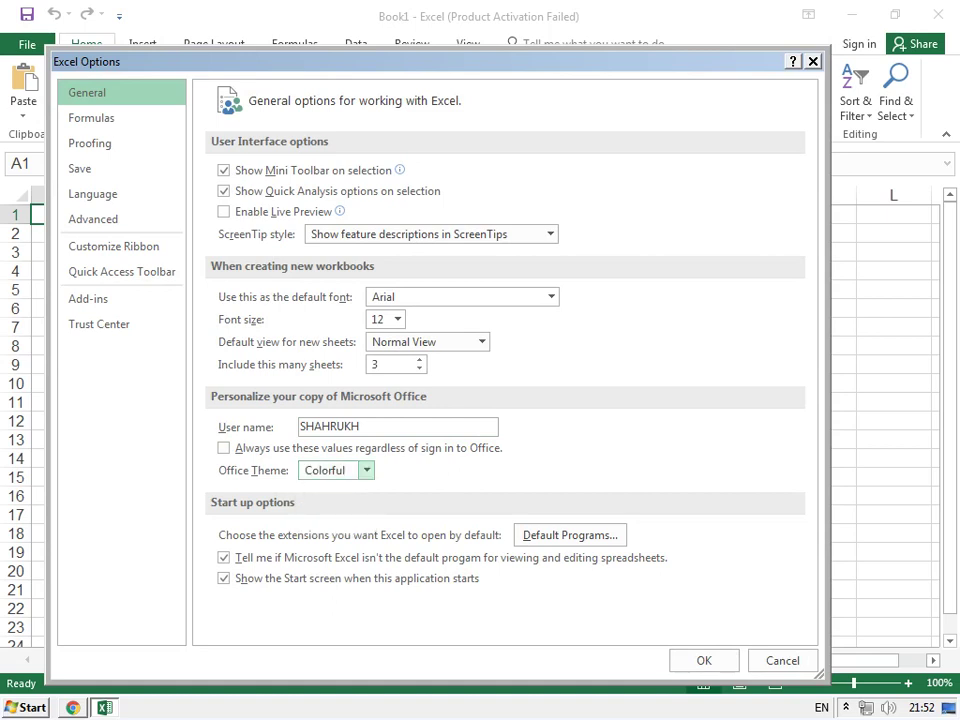
key("Return")
left_click(518, 495)
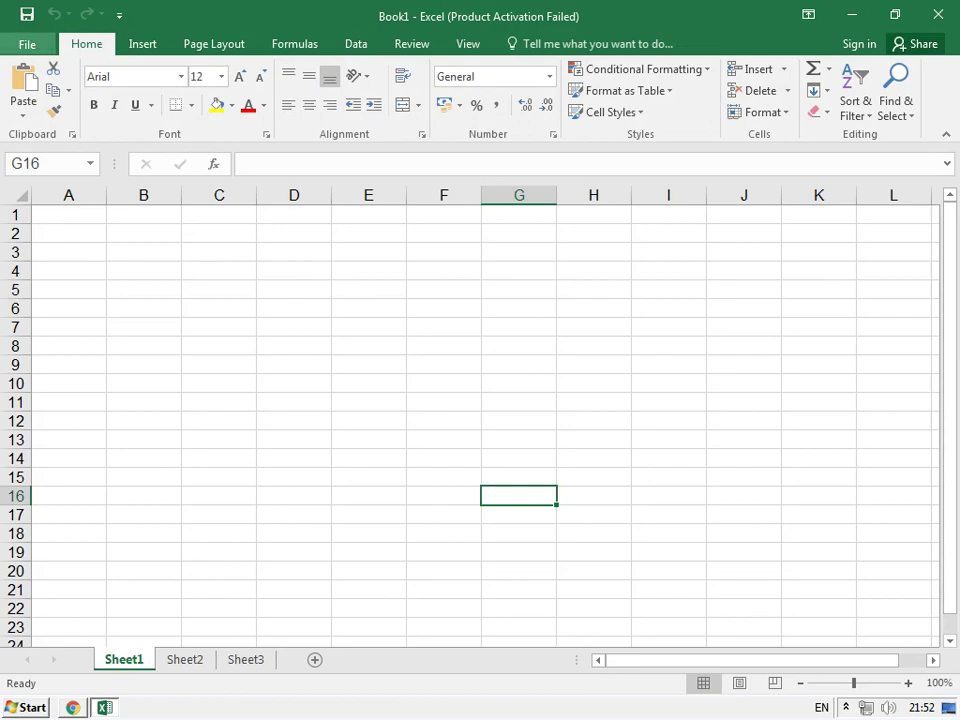
- Look over the Formulas page of Excel Options and cancel without changes
left_click(27, 44)
key("Escape")
key("alt+f")
key("t")
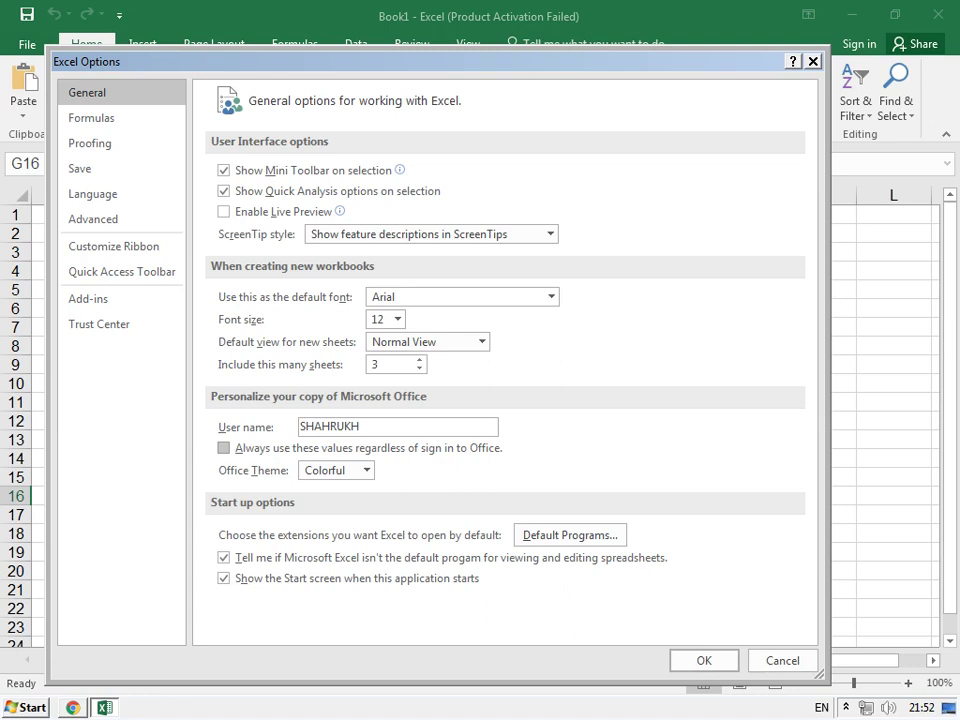
left_click(91, 118)
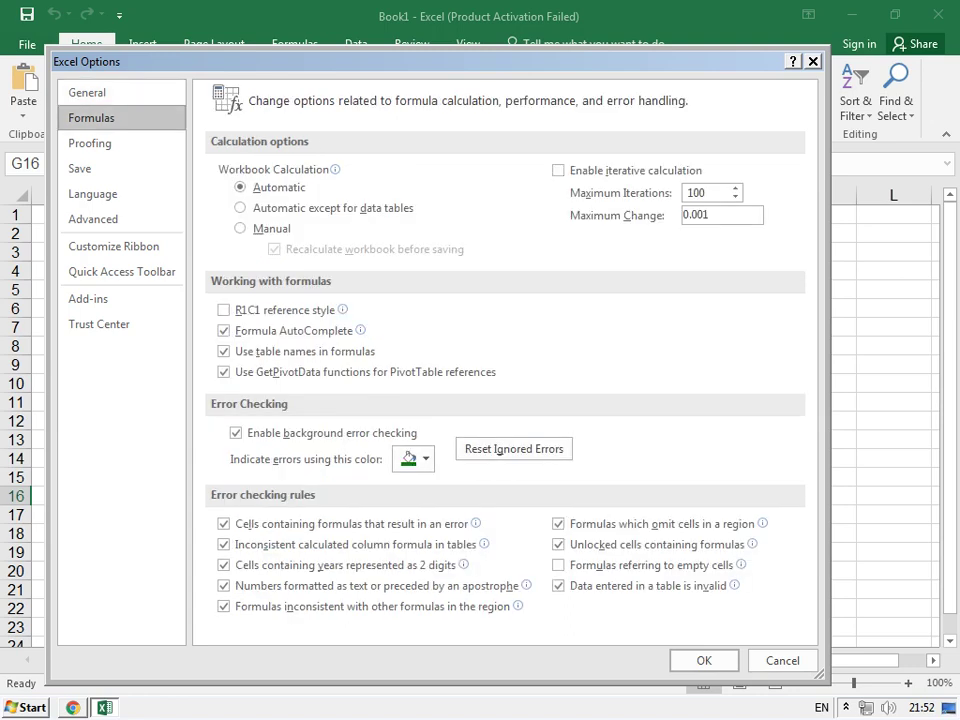
mouse_move(335, 169)
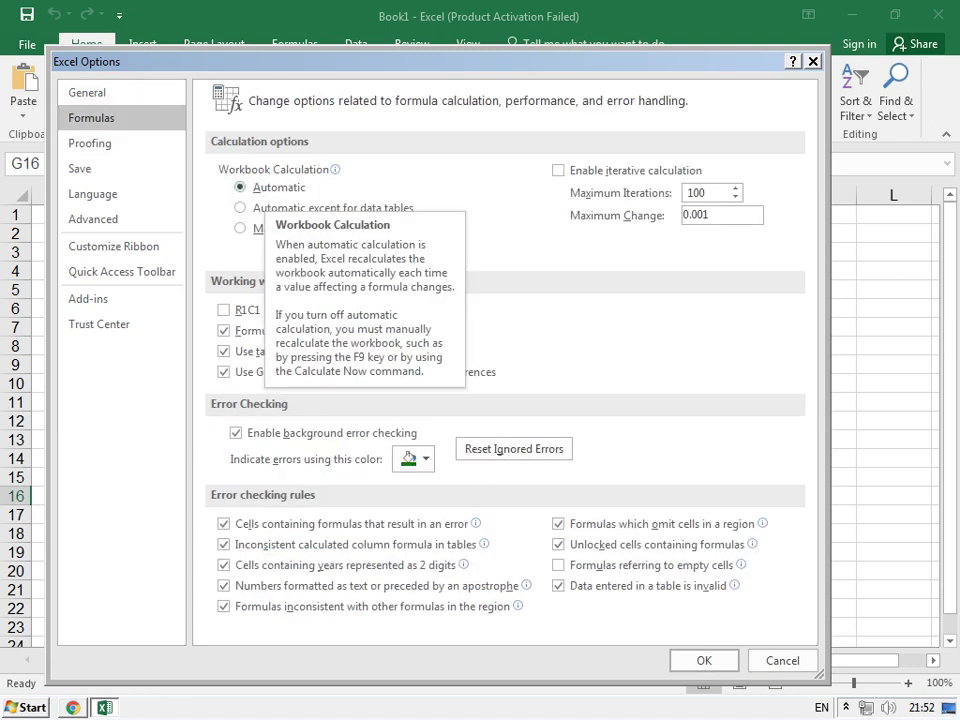
left_click(783, 660)
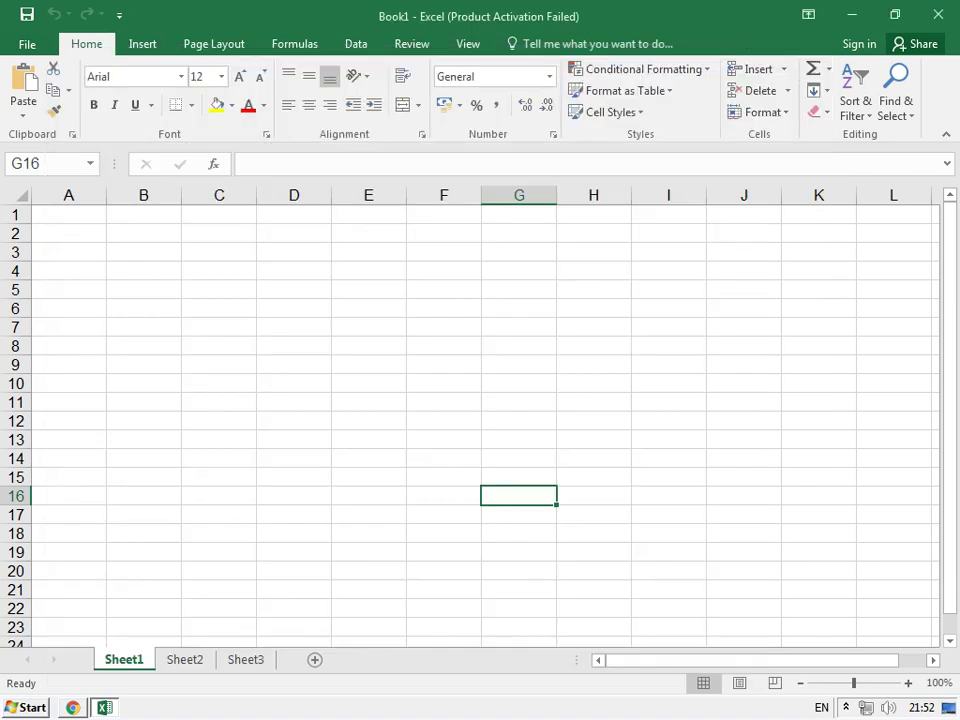
- Enter 20 in D3 and the formula =D3+20 in D4
left_click(294, 252)
type("20")
key("Return")
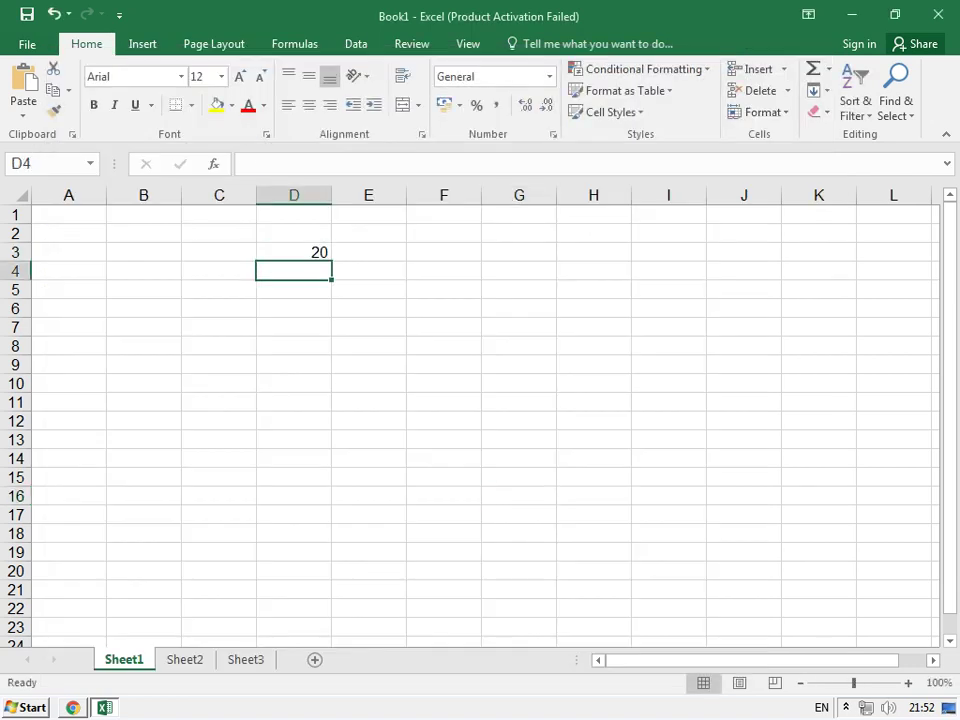
type("=")
key("Up")
type("+")
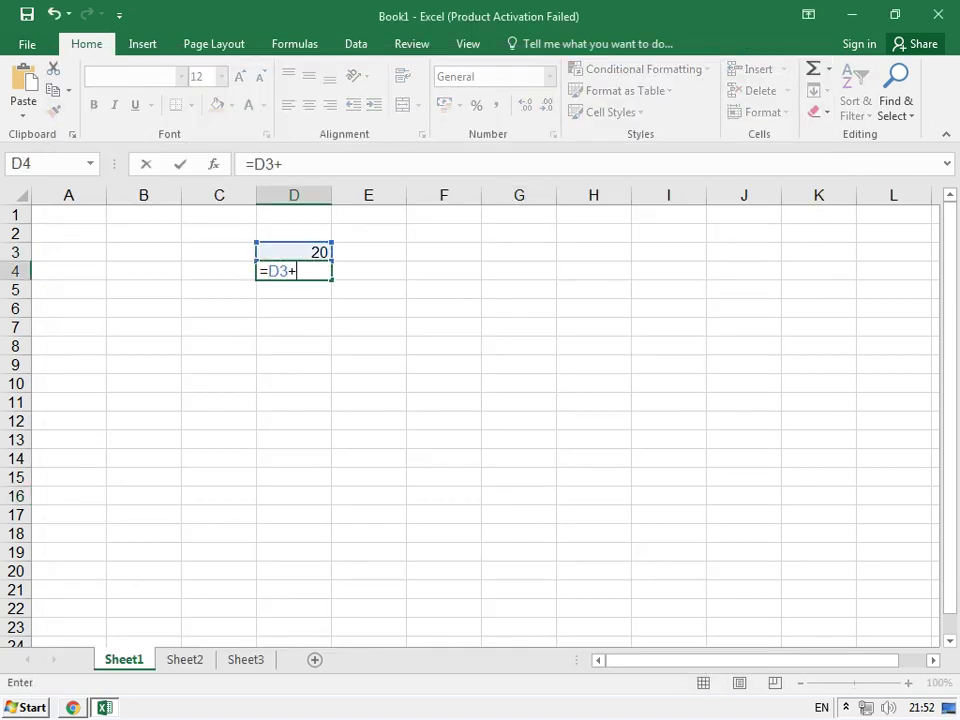
key("Up")
key("Return")
- Change D3 to 80, then 120, then 110 to watch D4 update
left_click(293, 252)
type("80")
key("Return")
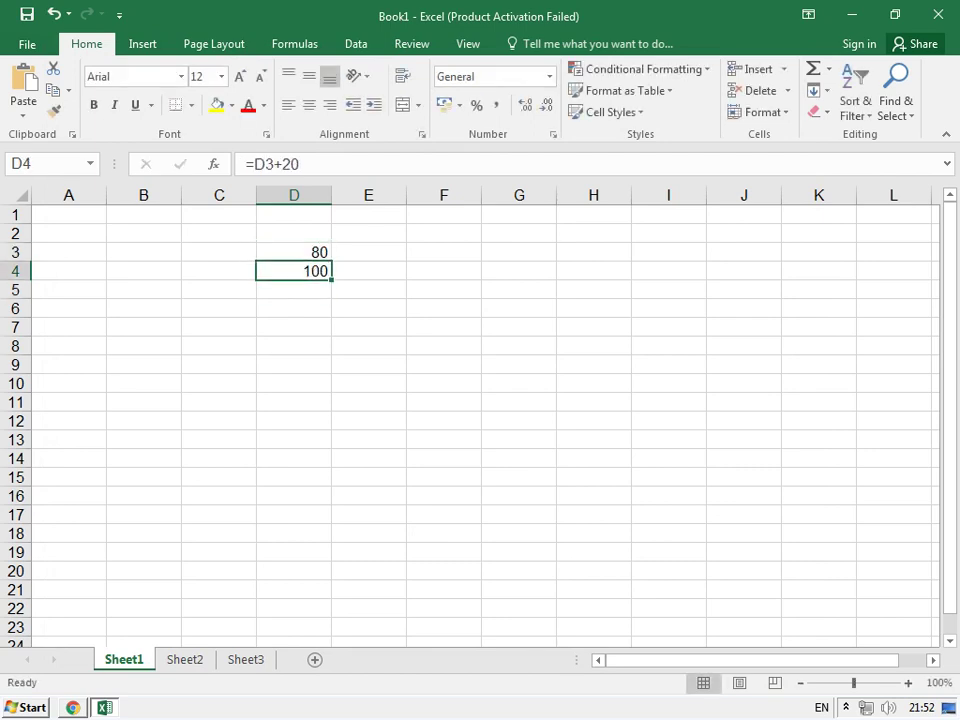
left_click(293, 252)
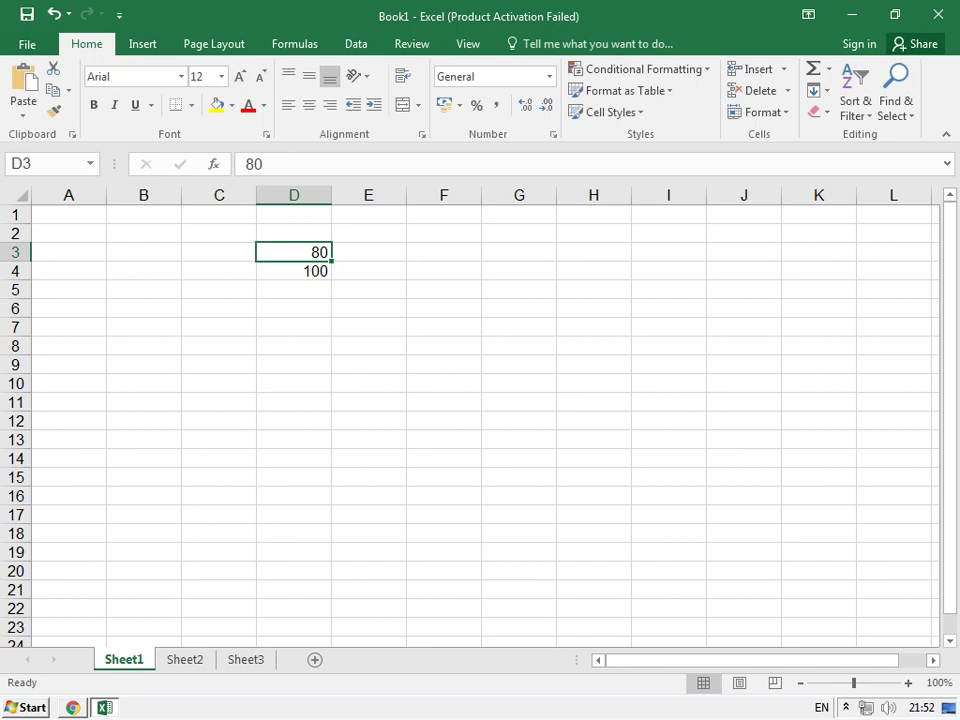
type("120")
key("Return")
left_click(293, 252)
type("110")
key("Return")
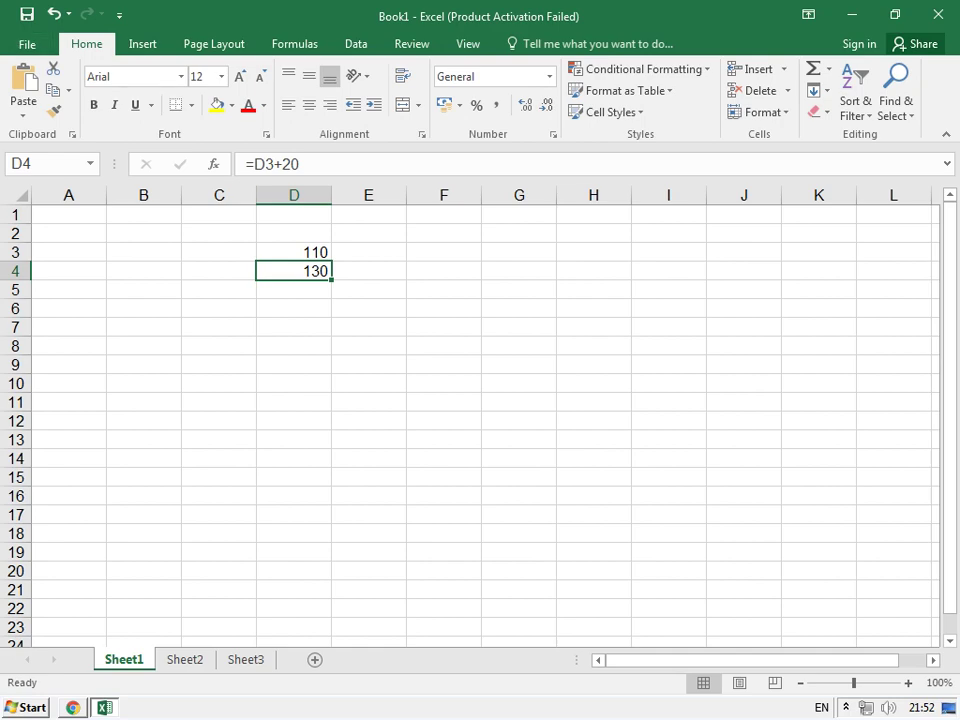
- Set Workbook Calculation to Manual on the Formulas page of Excel Options
left_click(27, 44)
left_click(44, 502)
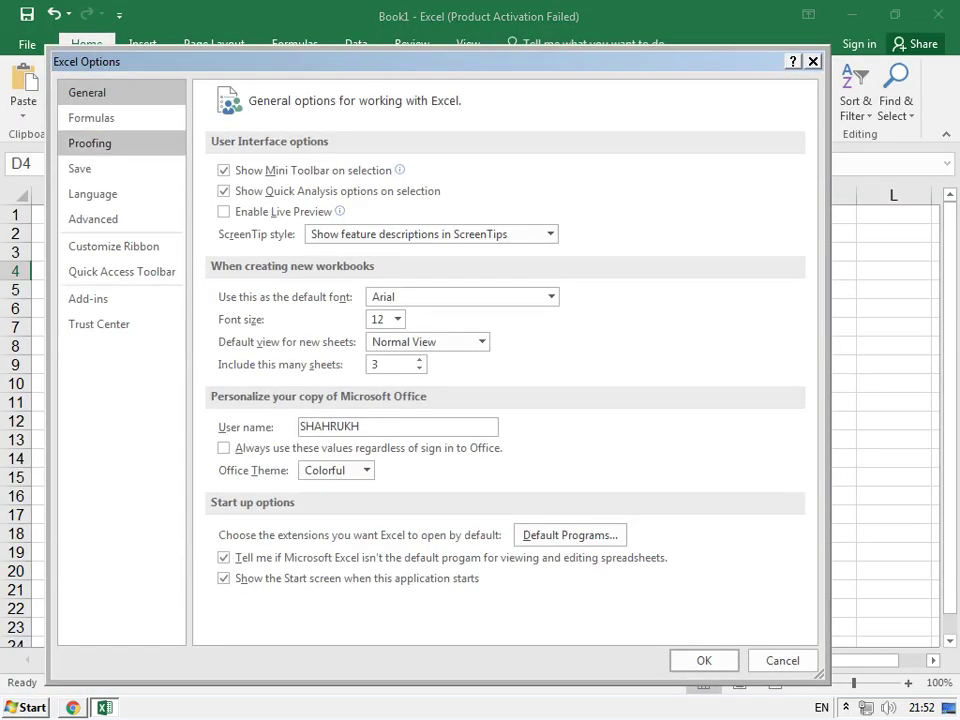
left_click(91, 118)
left_click(240, 228)
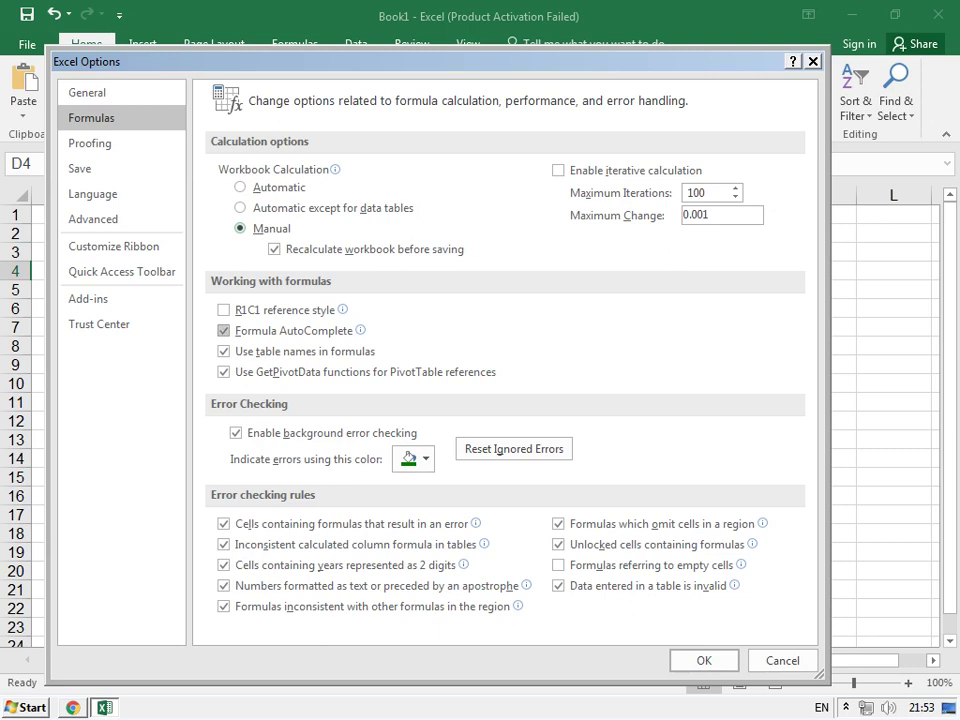
mouse_move(272, 312)
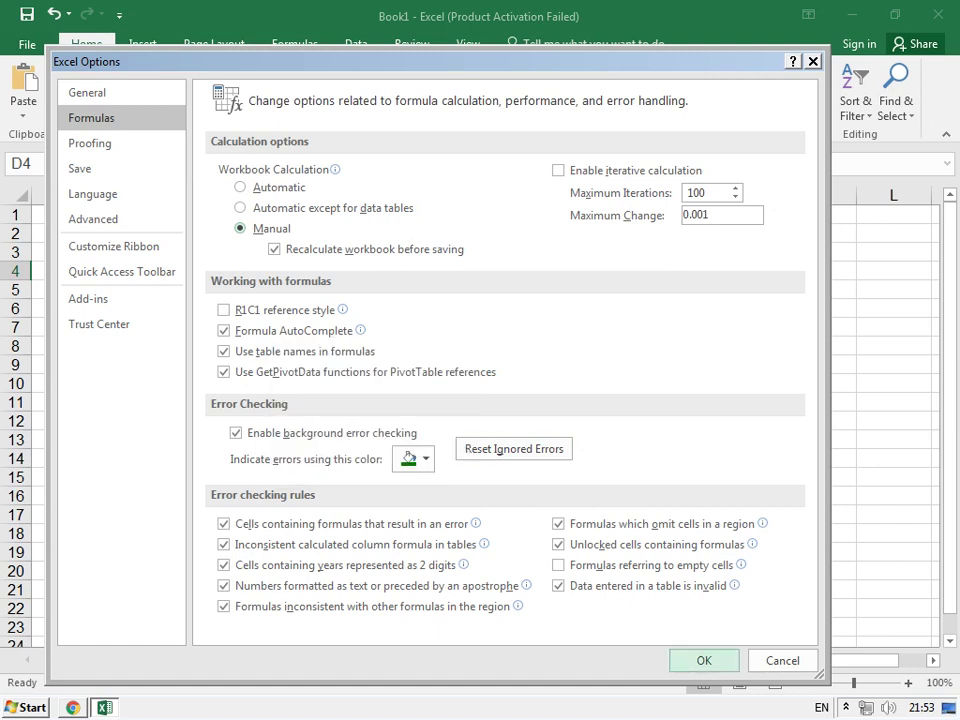
left_click(704, 660)
left_click(68, 195)
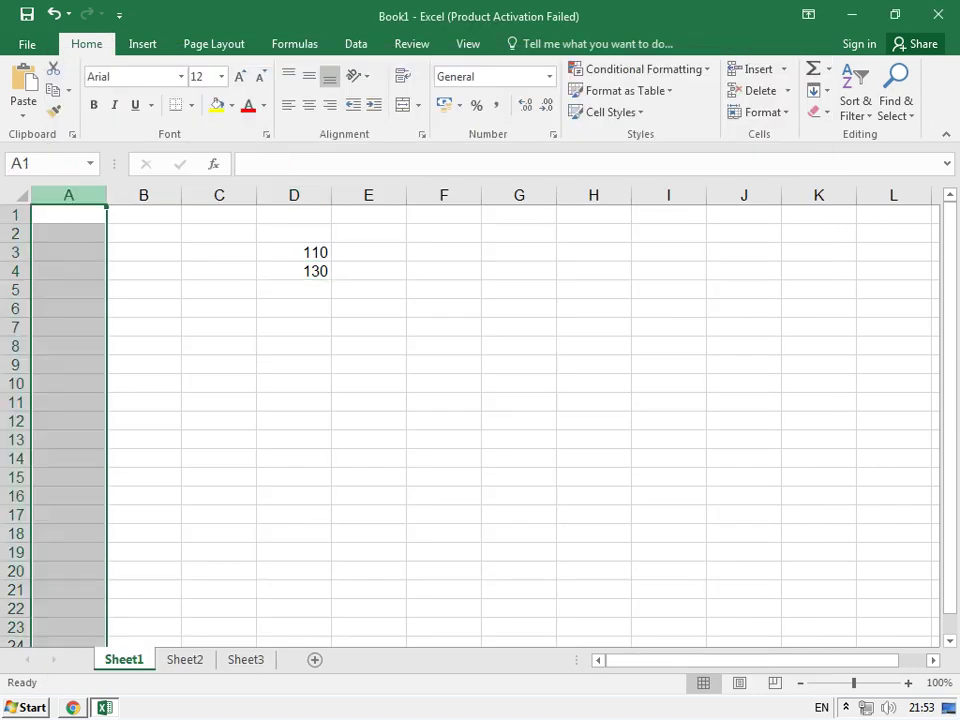
- Tick R1C1 reference style in the Formulas options and apply it
left_click(15, 214)
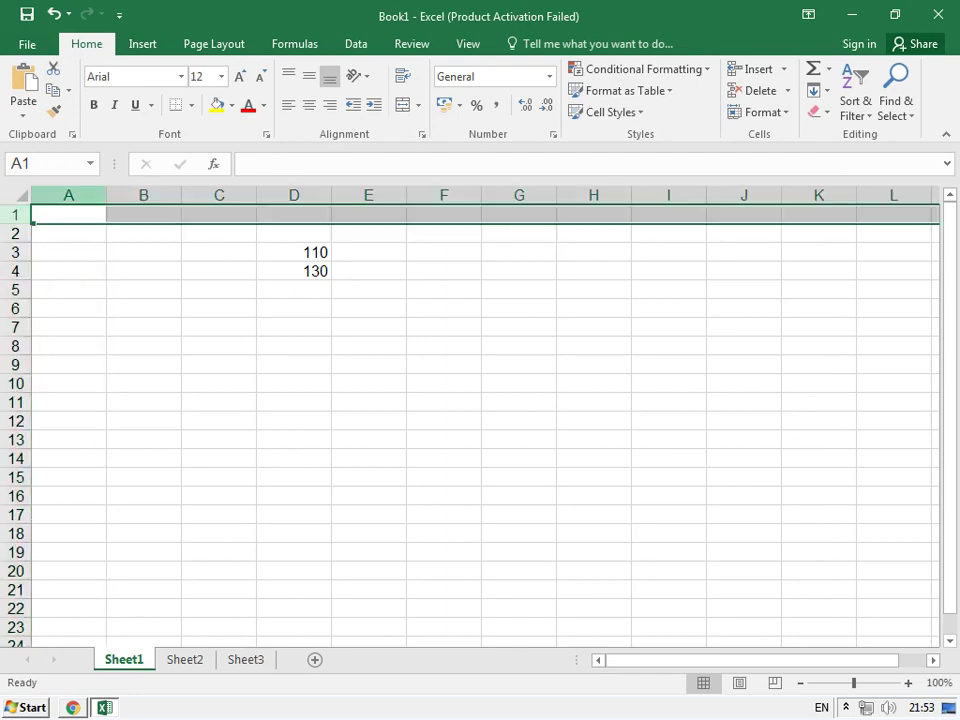
left_click(27, 44)
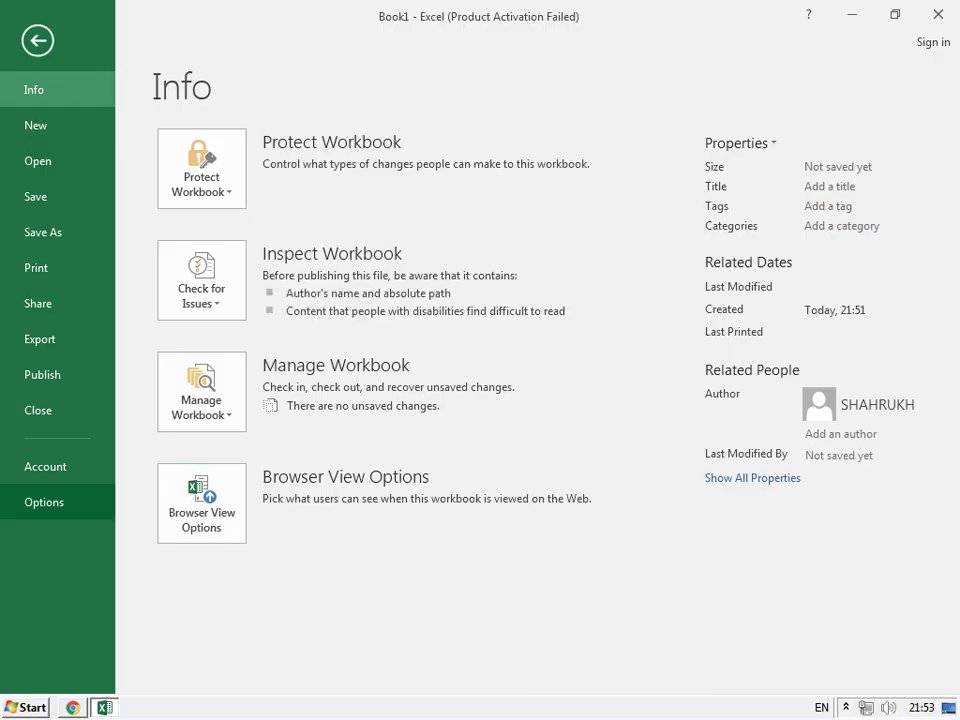
left_click(44, 502)
left_click(91, 118)
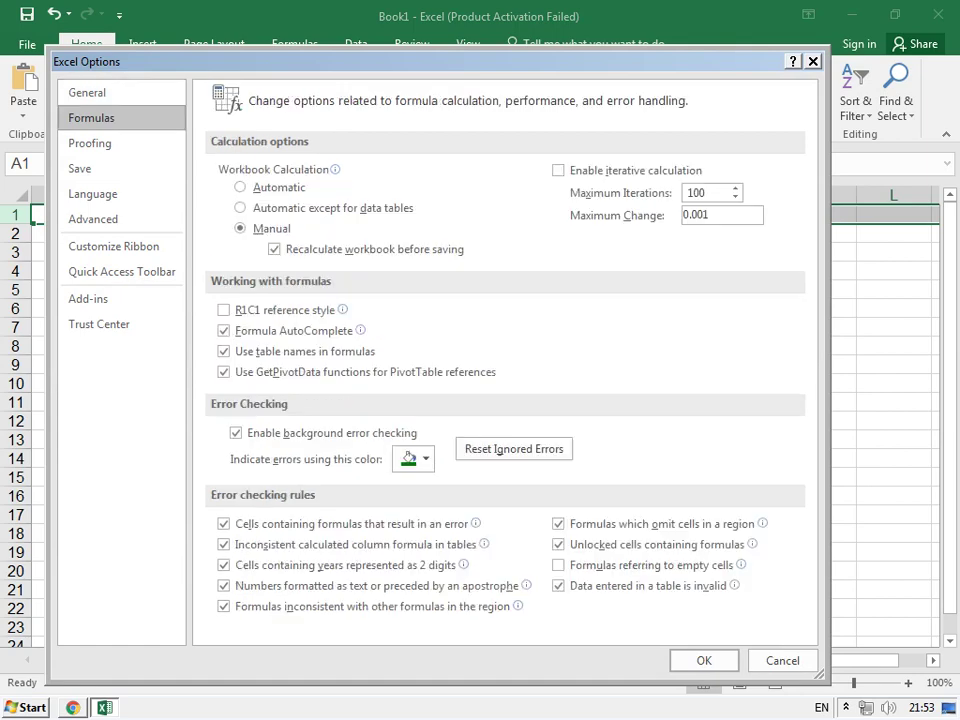
left_click(223, 310)
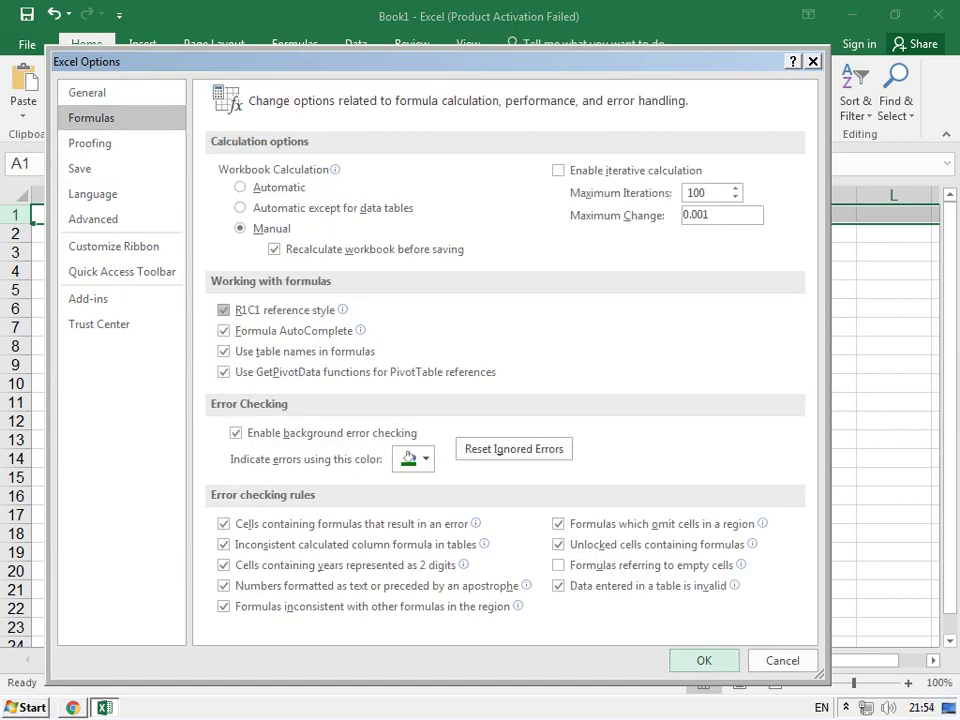
left_click(704, 660)
- Select R21C8, column 1, R9C3, column 3, row 9, R12C8, R2C8 and R1C1 to see their names
left_click(593, 589)
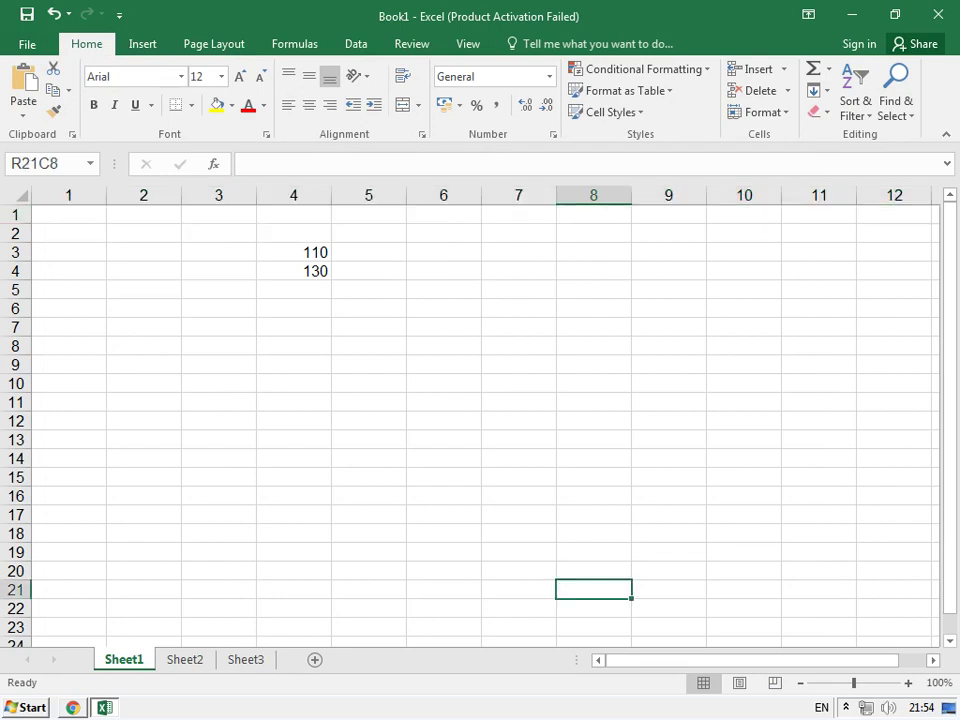
left_click(68, 195)
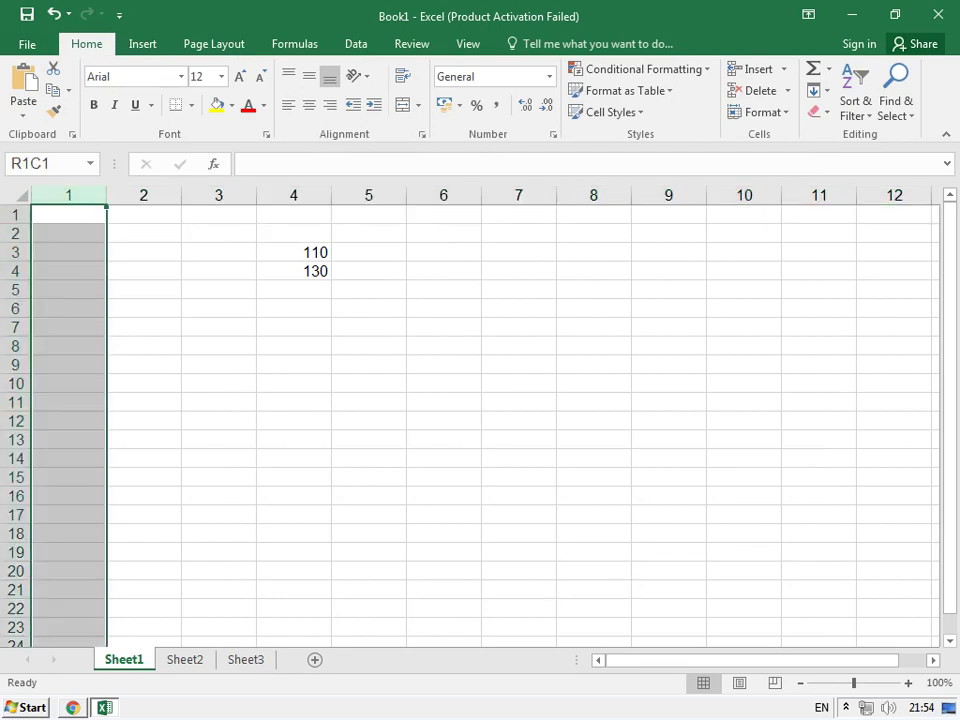
left_click(218, 364)
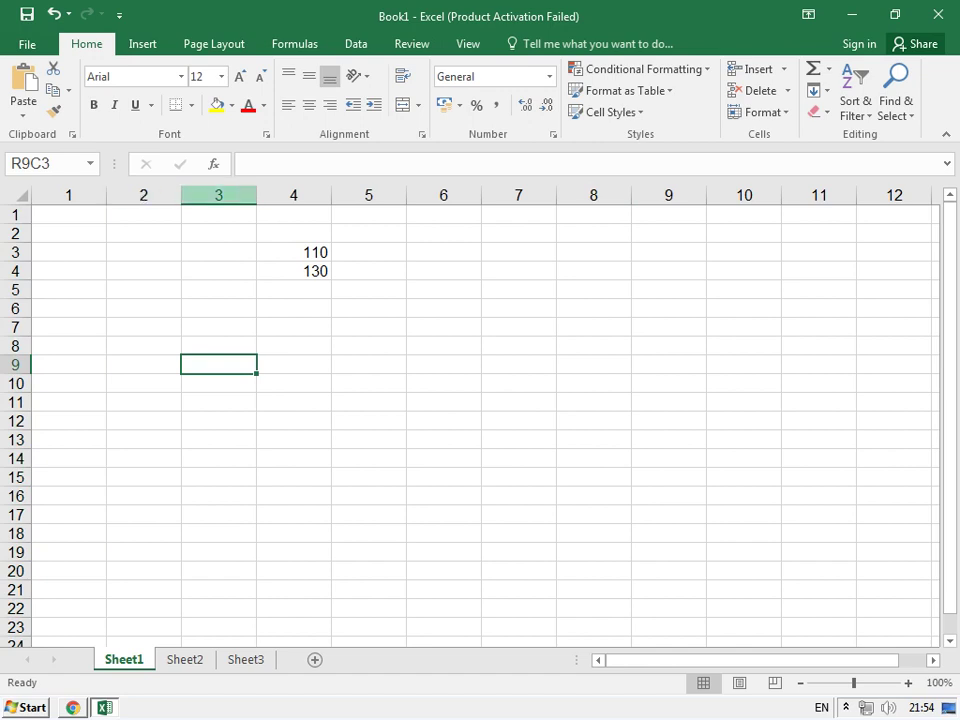
left_click(218, 195)
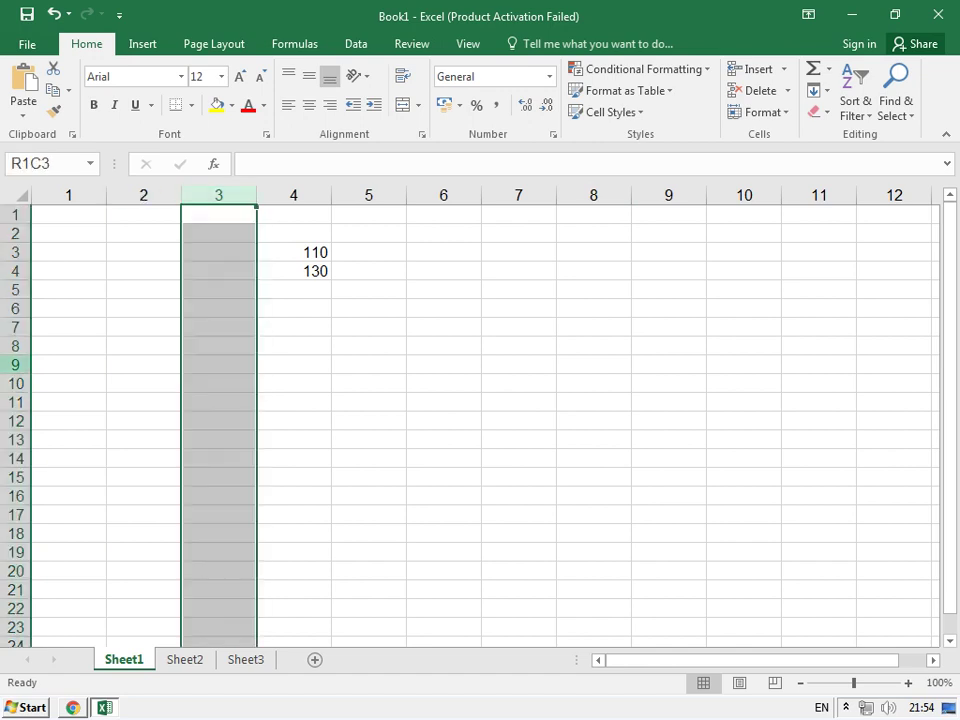
left_click(15, 364)
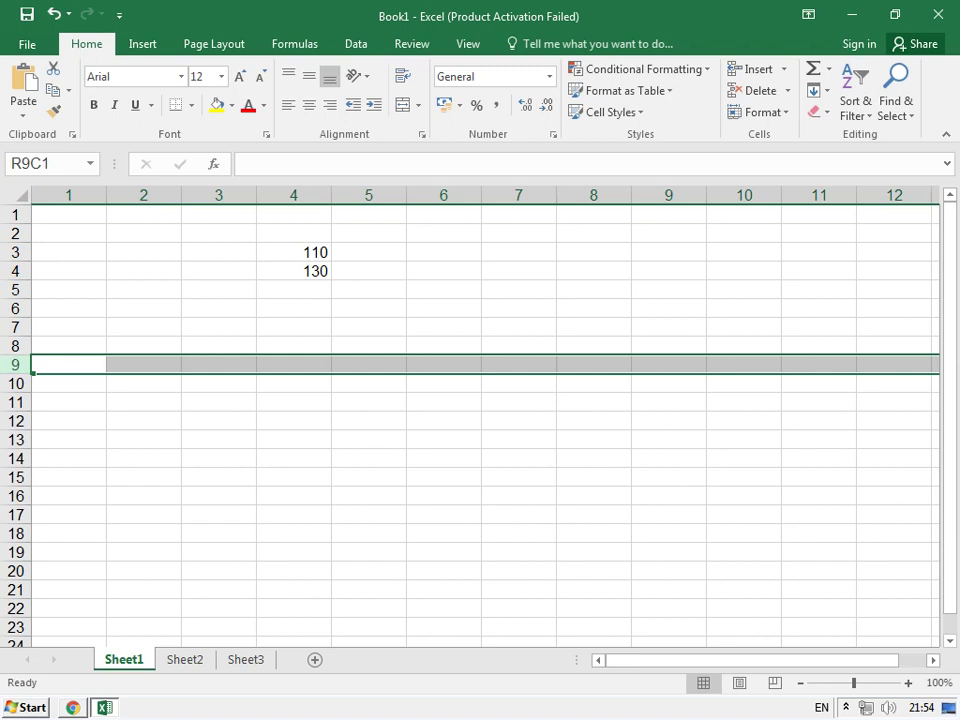
left_click(593, 420)
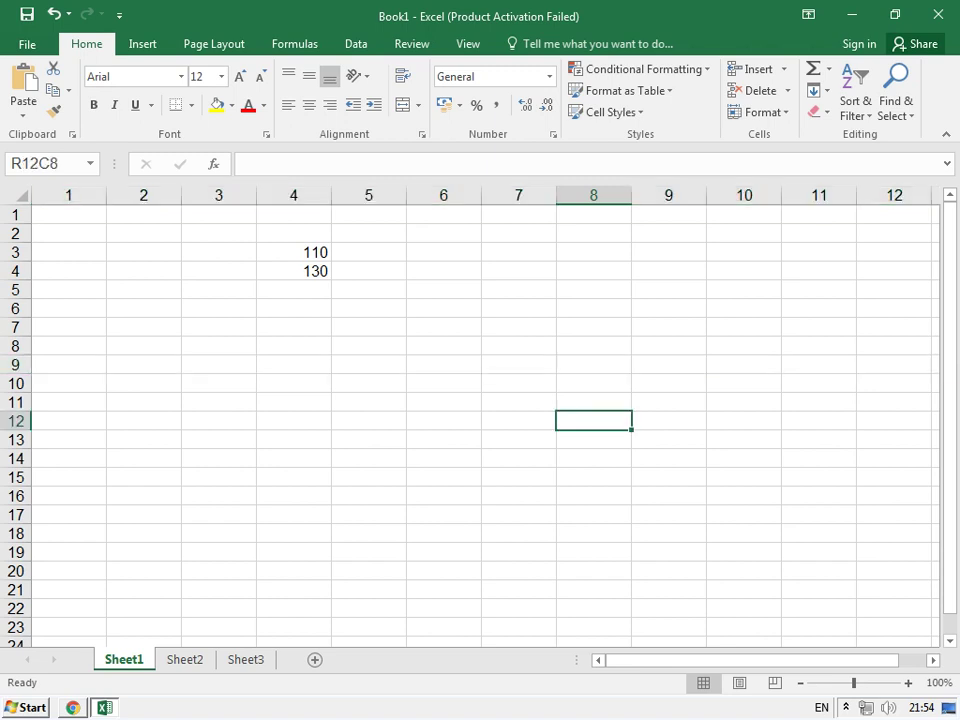
left_click(593, 232)
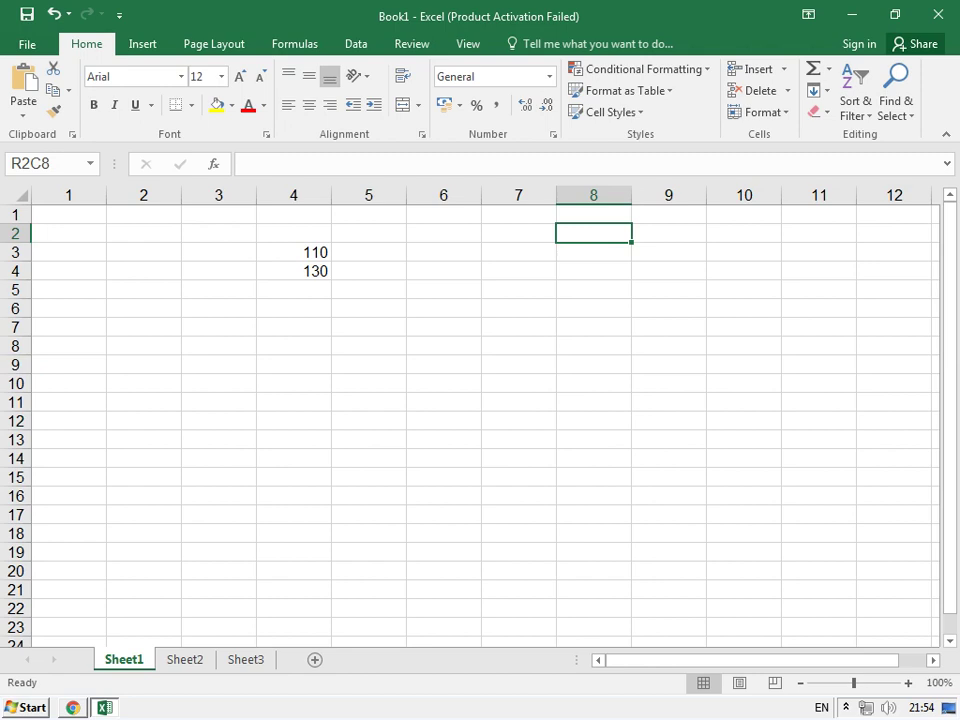
left_click(68, 214)
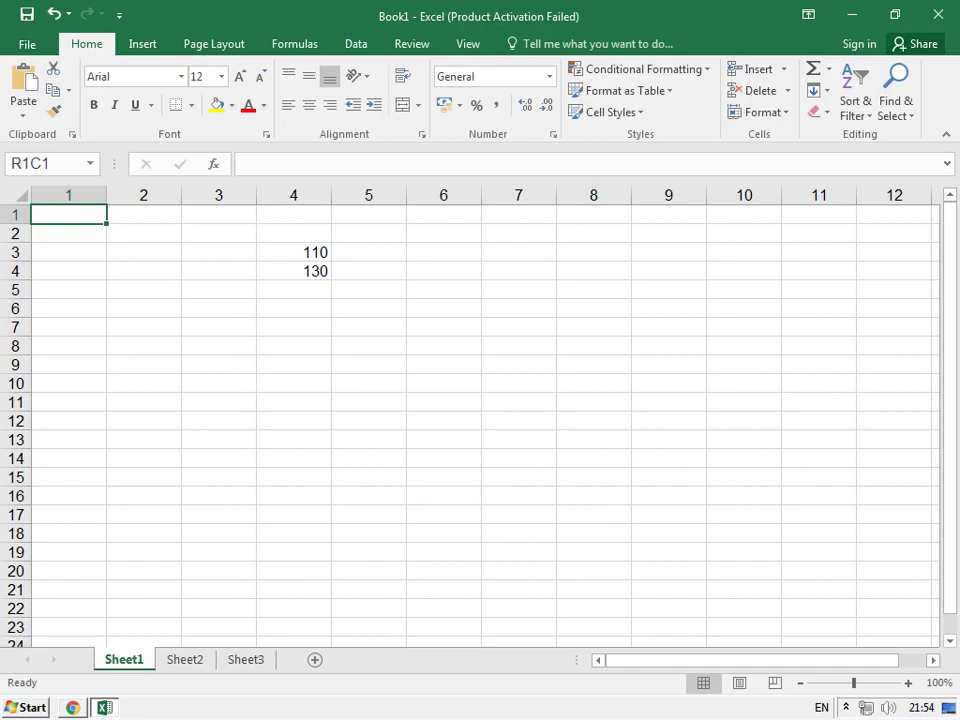
left_click(27, 44)
- Untick R1C1 reference style in the Formulas options to restore lettered columns
left_click(43, 499)
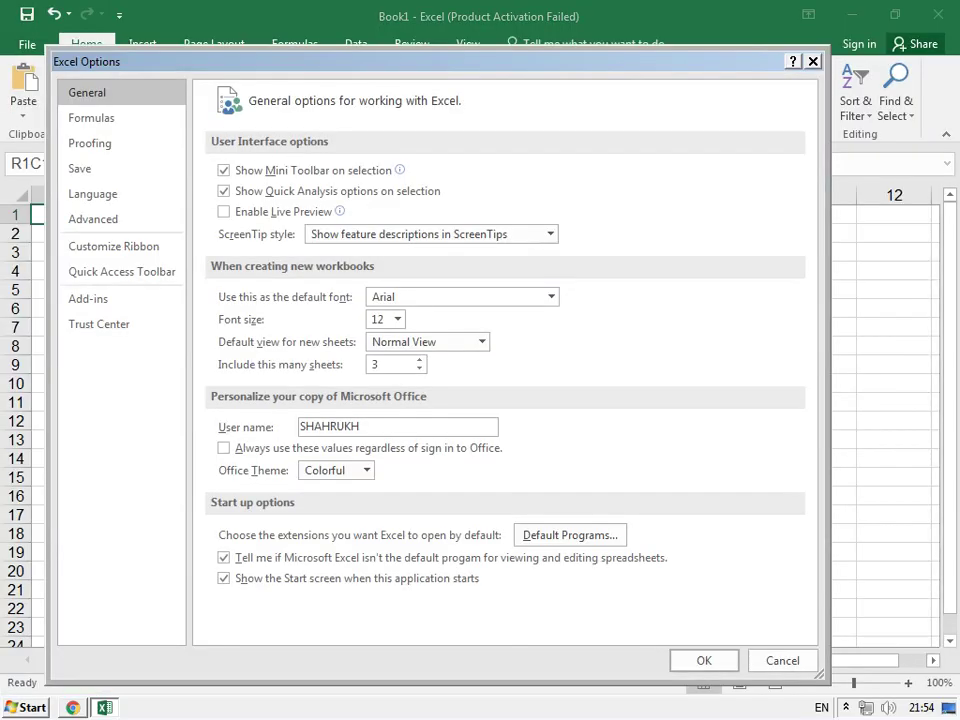
left_click(91, 118)
left_click(223, 310)
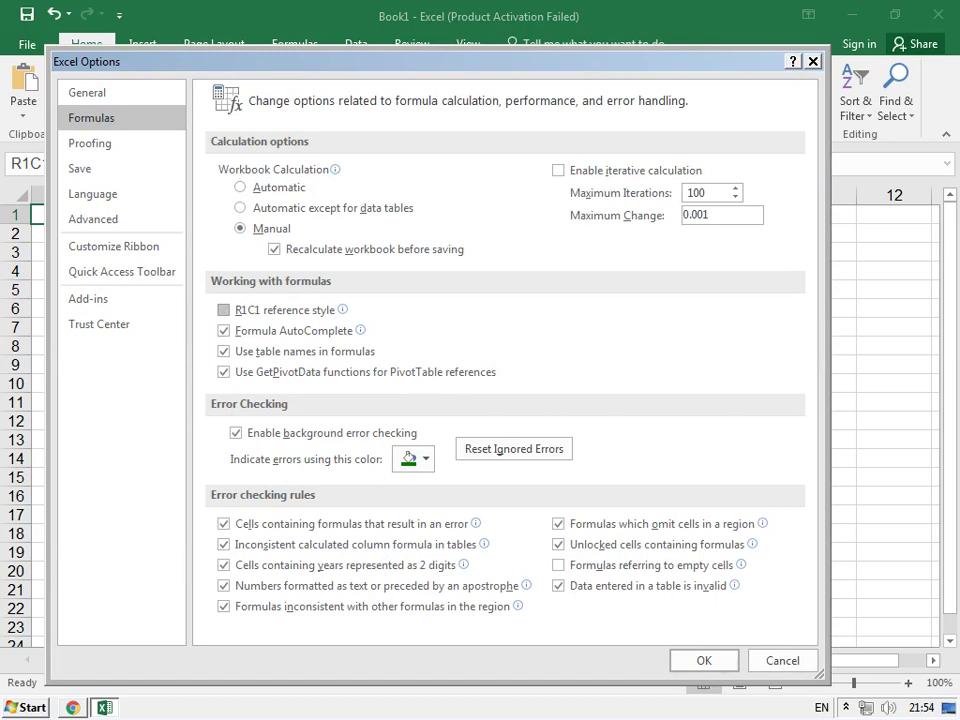
mouse_move(360, 330)
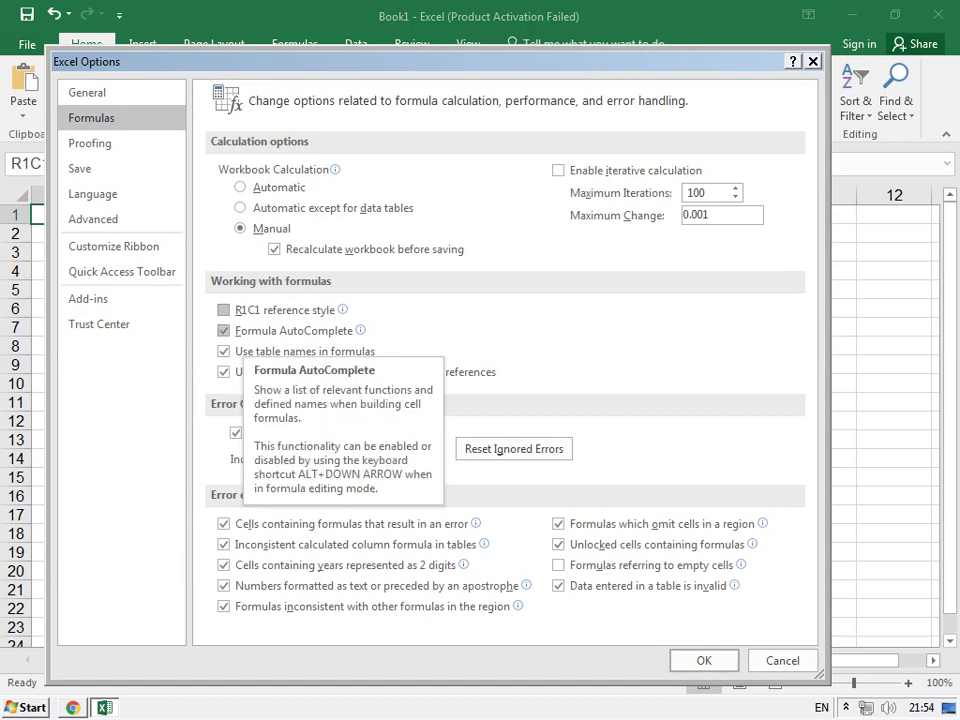
left_click(704, 660)
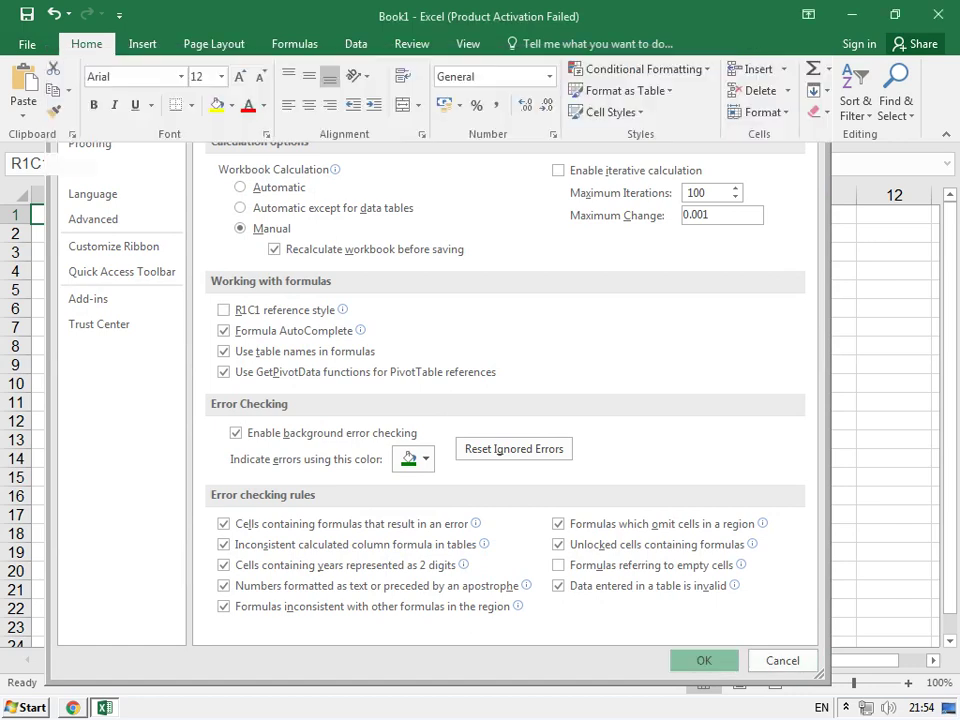
left_click(218, 327)
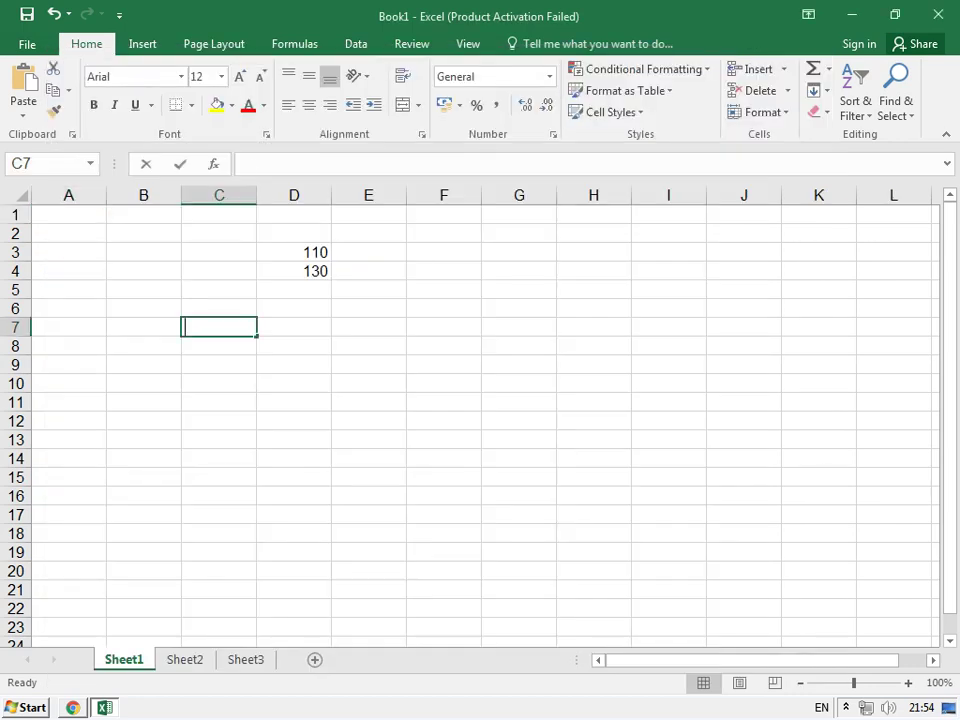
- Enter =SUM(C1:C5) in C7 by pointing at the range with arrow keys, giving 0
type("=if")
key("BackSpace")
key("BackSpace")
type("su")
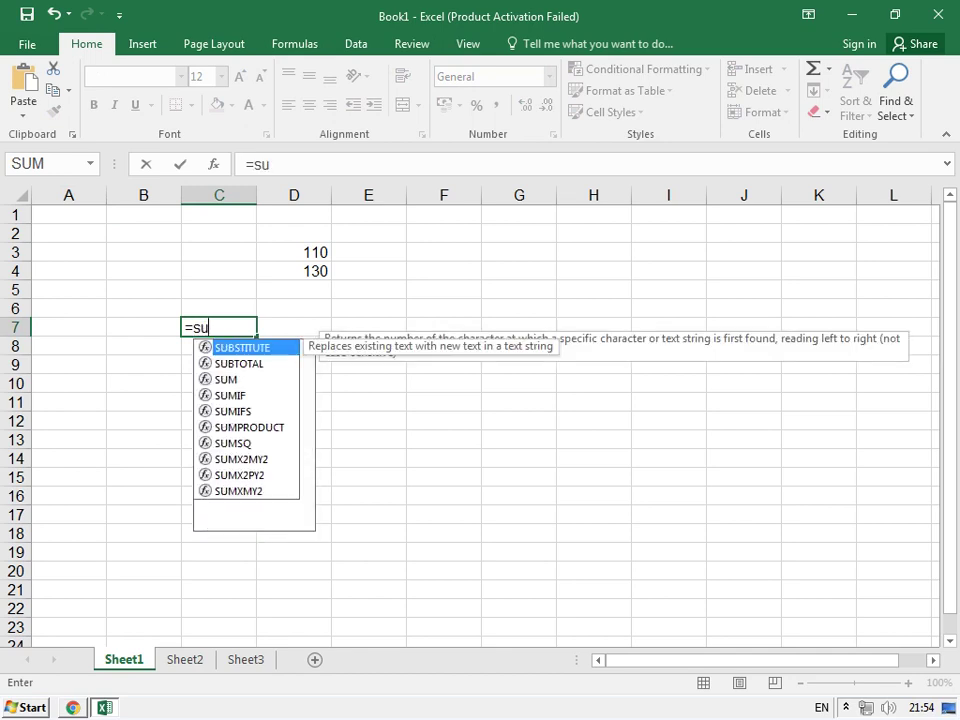
type("m(")
key("Left")
key("Up")
key("Up")
key("Right")
key("Right")
key("Up")
key("Up")
key("Up")
key("Left")
key("Up")
key("shift+Down")
key("shift+Down")
key("shift+Down")
key("shift+Down")
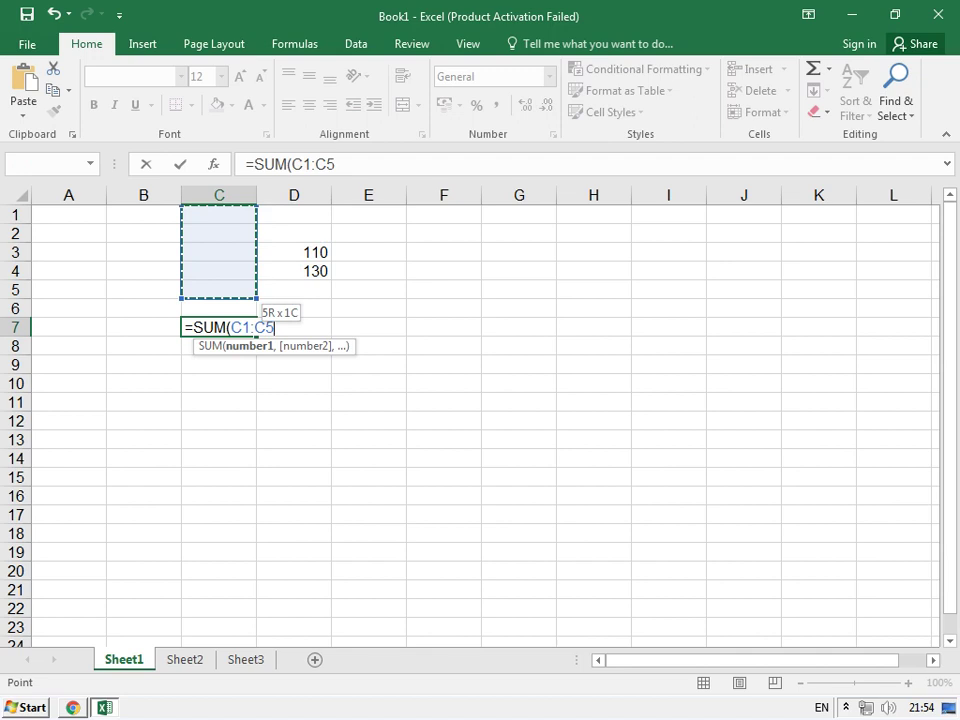
key("Return")
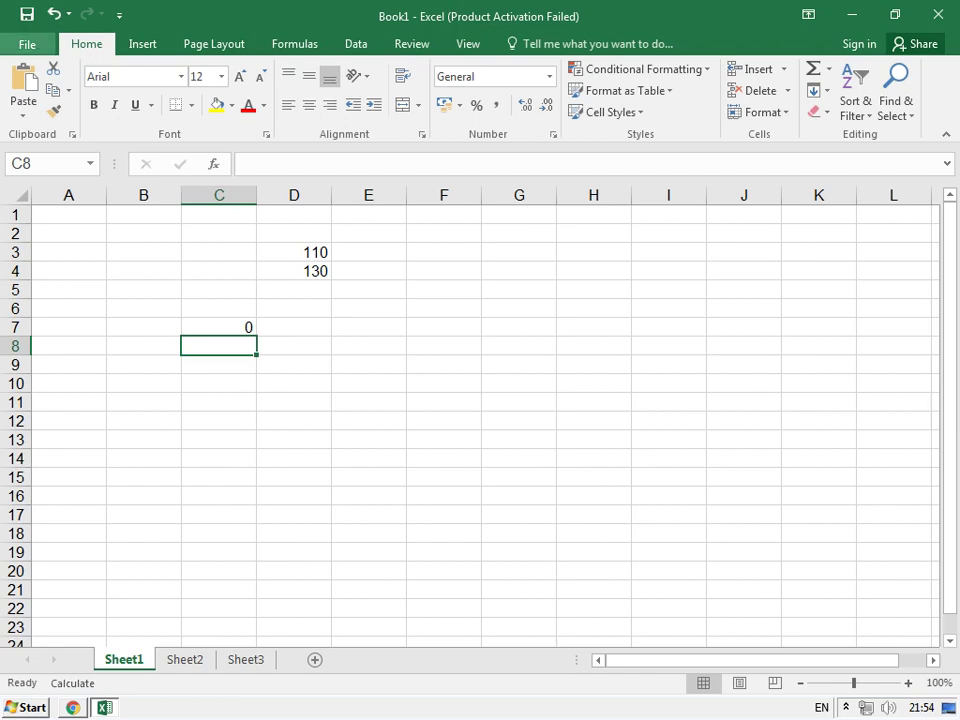
key("alt+f")
- Keep workbook calculation on Manual on the Formulas page of Excel Options and confirm
key("t")
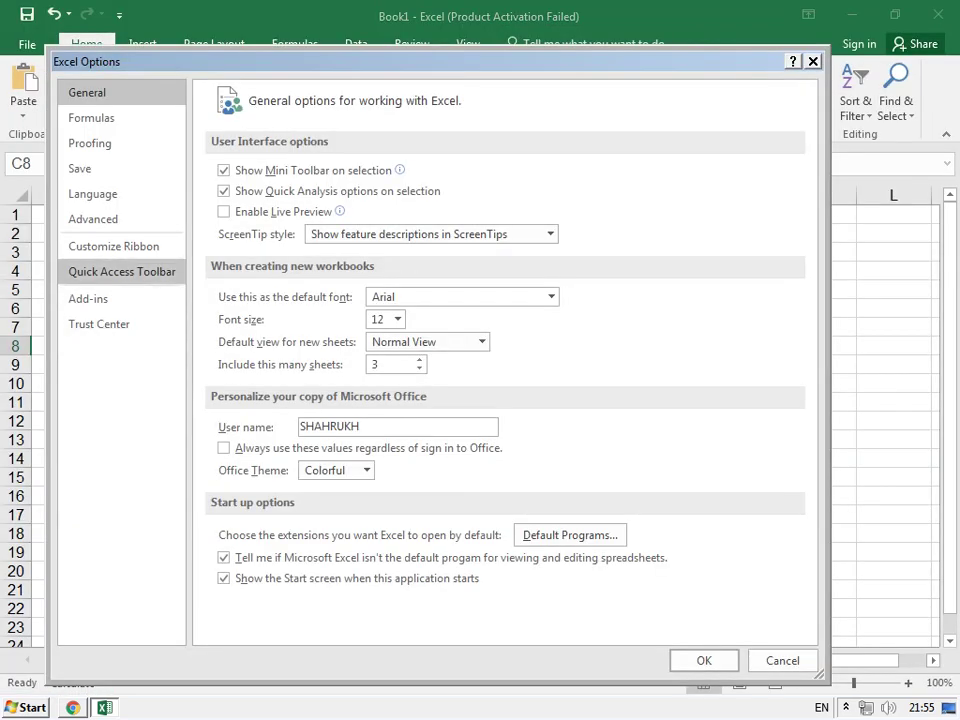
left_click(91, 118)
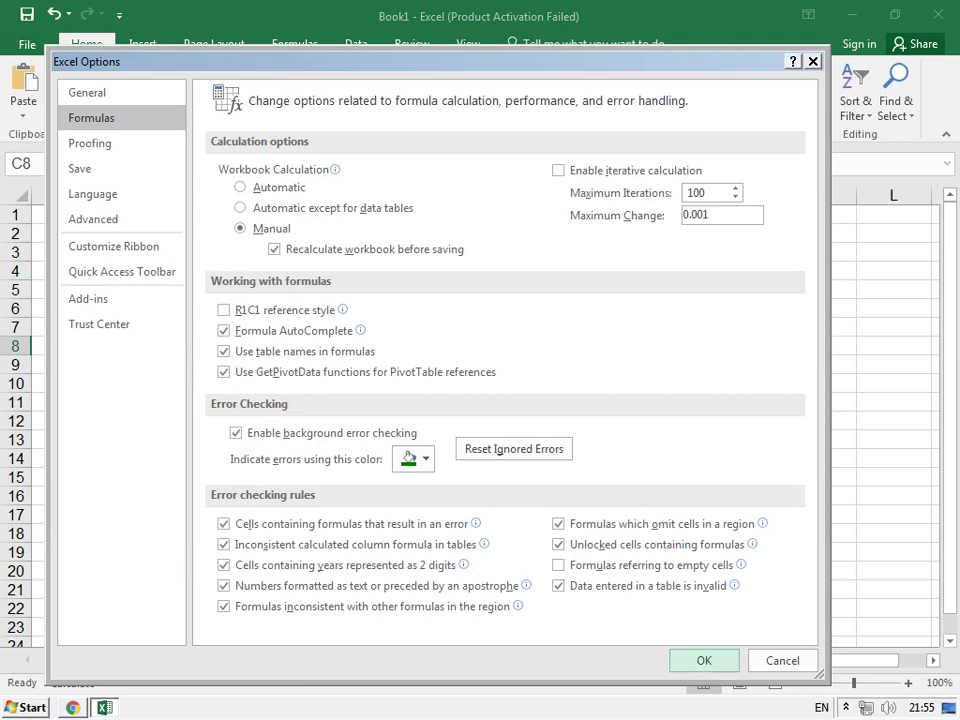
left_click(704, 660)
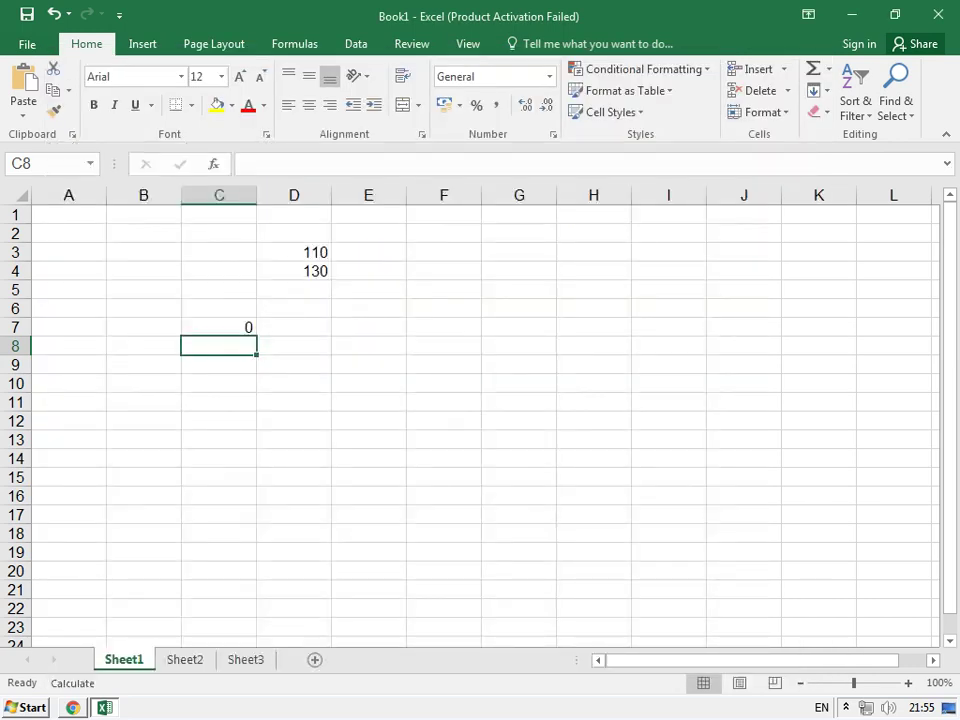
- Enter '12345 in C8 as text and select it to reveal the number-stored-as-text marker
type("'")
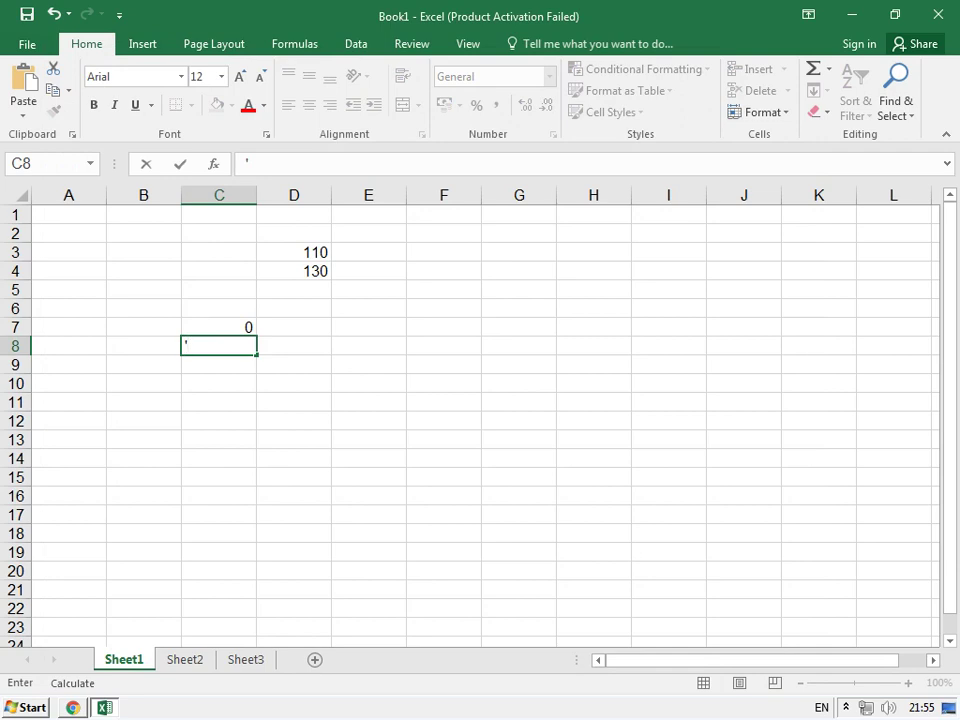
type("12345")
key("Return")
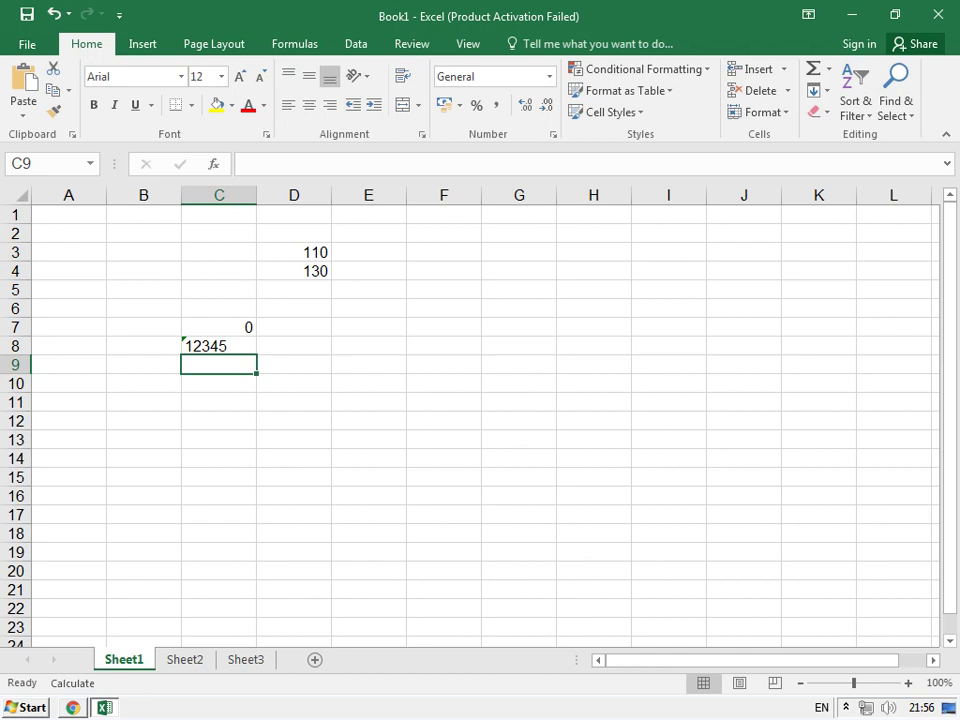
left_click(294, 439)
left_click(218, 364)
left_click(218, 345)
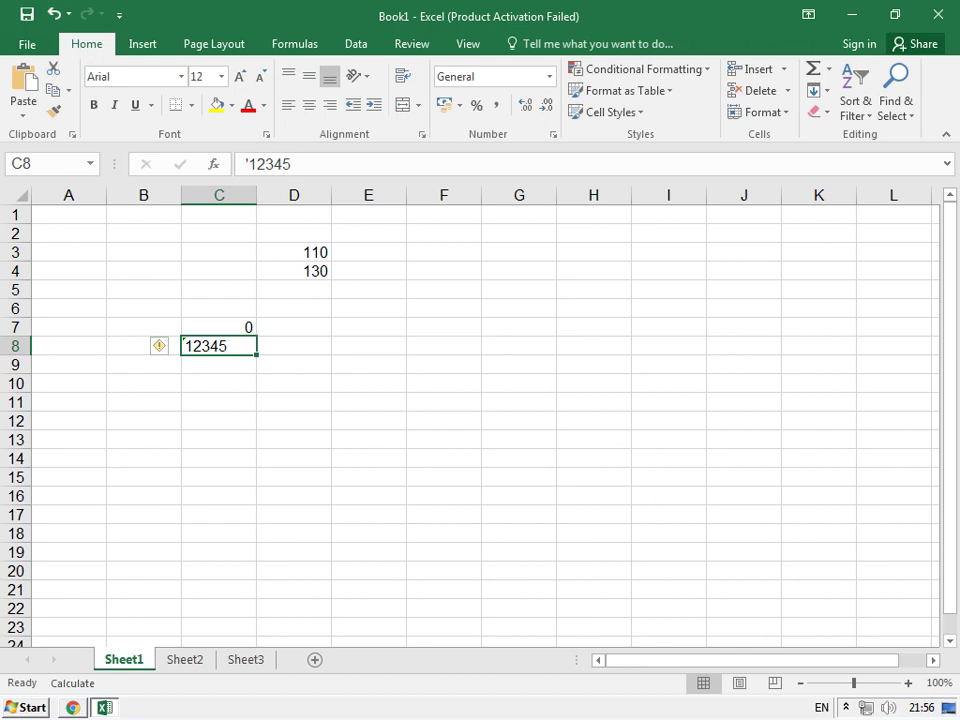
left_click(143, 401)
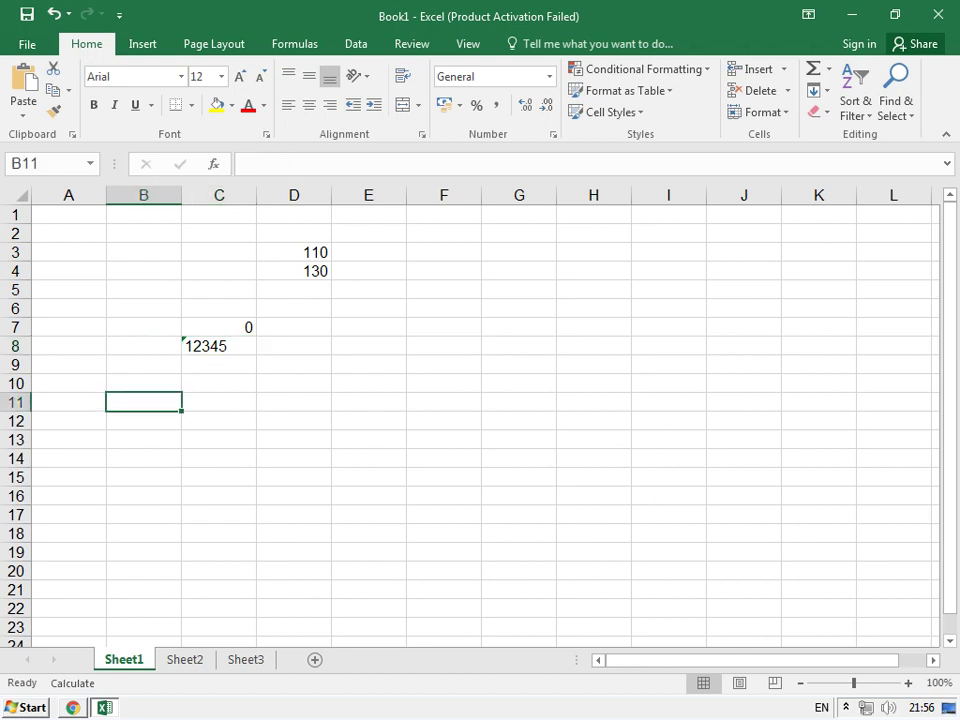
- Enter a12365 in B11 and a1 in B12, deleting AutoComplete's longer suggestion
type("a")
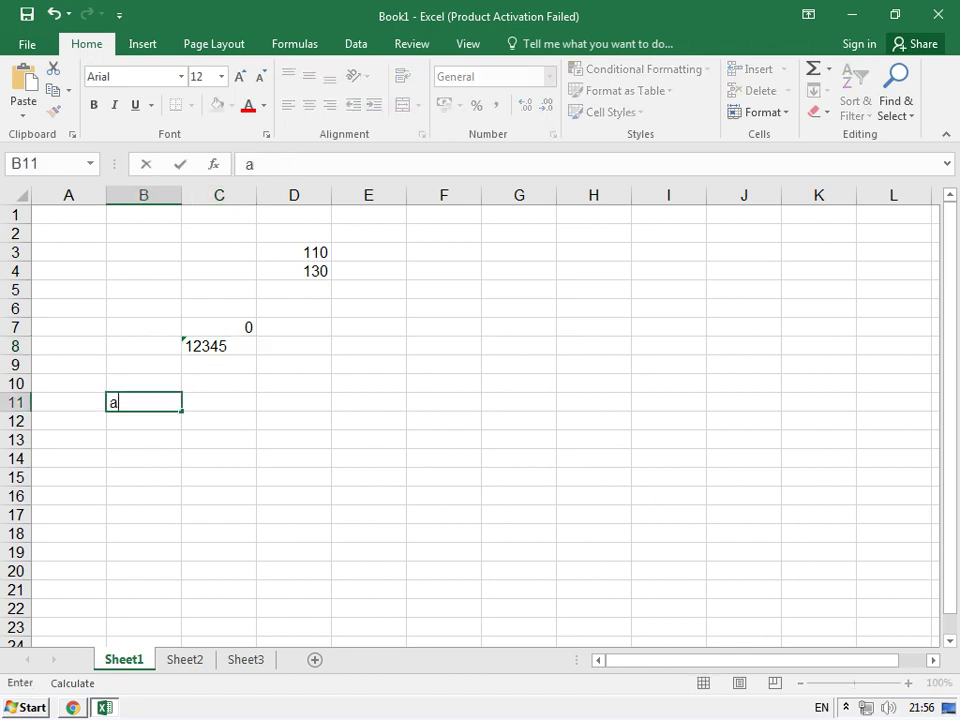
type("12365")
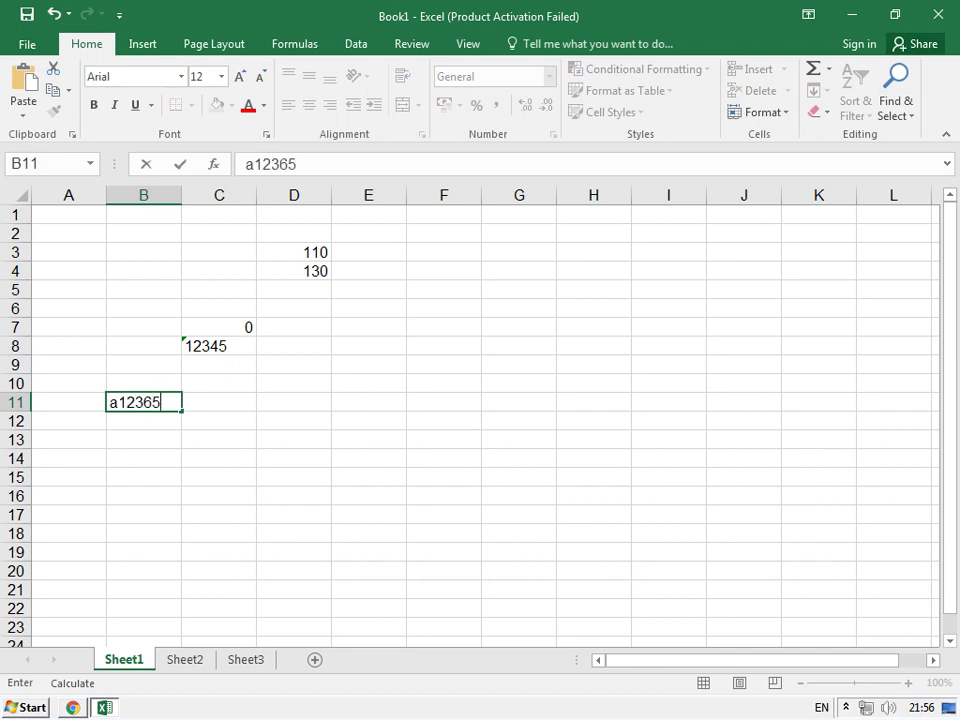
key("Return")
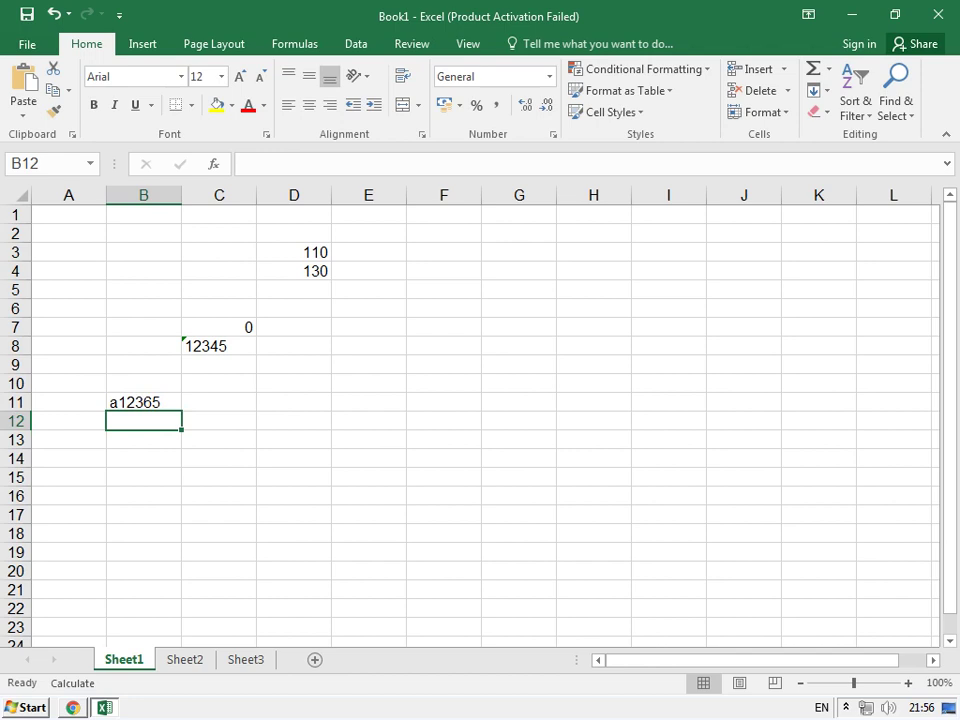
type("a")
key("Return")
key("Up")
type("a")
key("Delete")
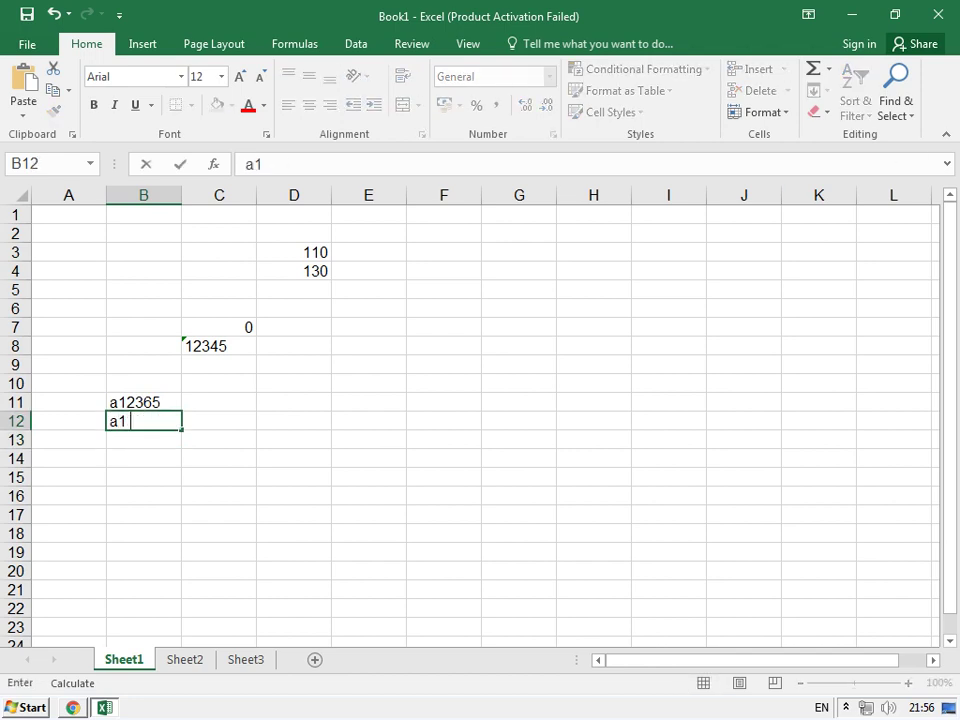
key("Return")
- Enter a2 in B13 and a3 below it
type("a")
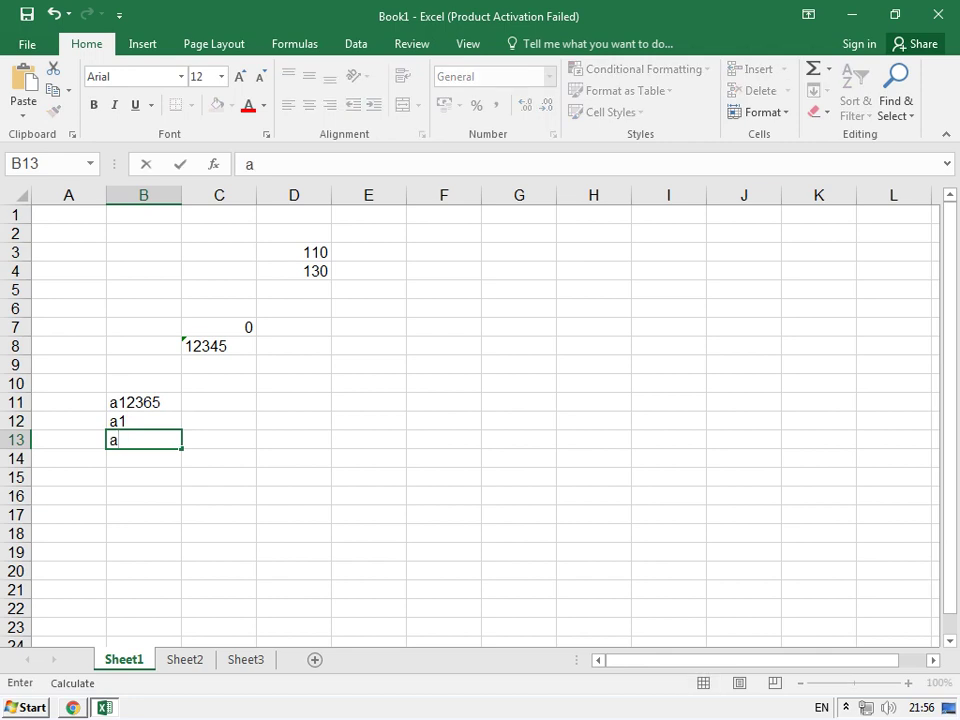
type("2")
key("Return")
key("Return")
key("Return")
type("a3")
key("Return")
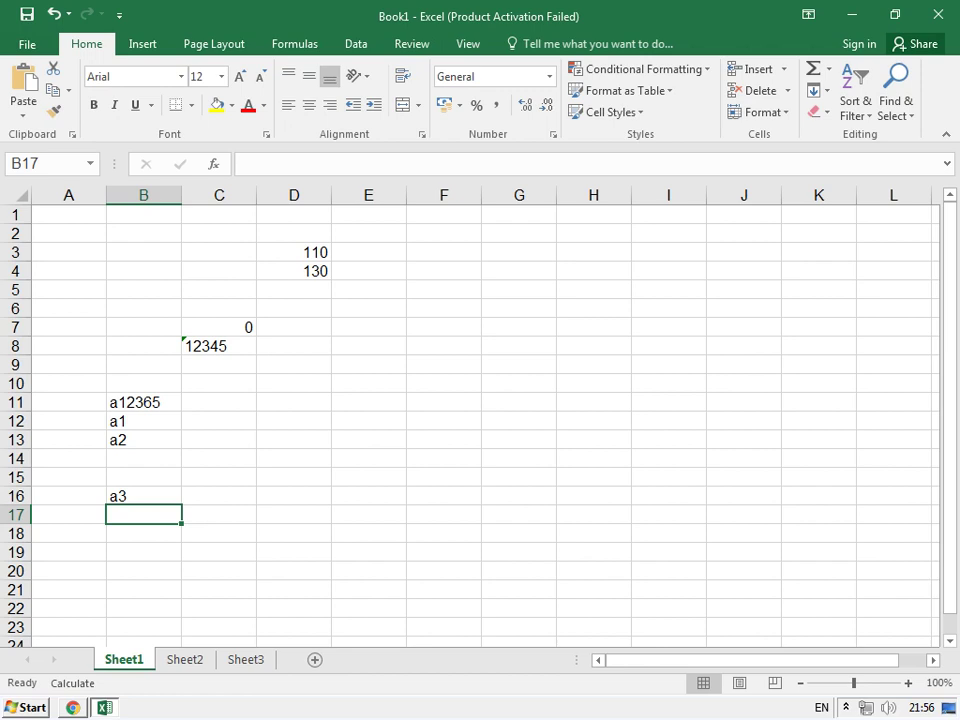
- Convert the text 12345 in C8 to a number via the error-check menu, then undo it
left_click(218, 364)
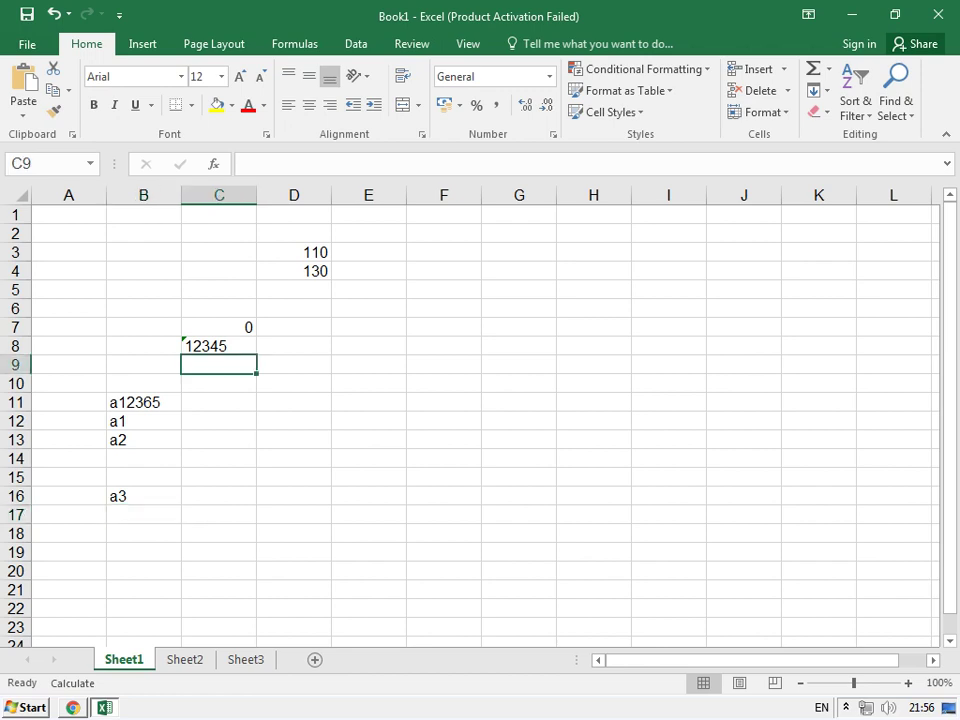
left_click(218, 345)
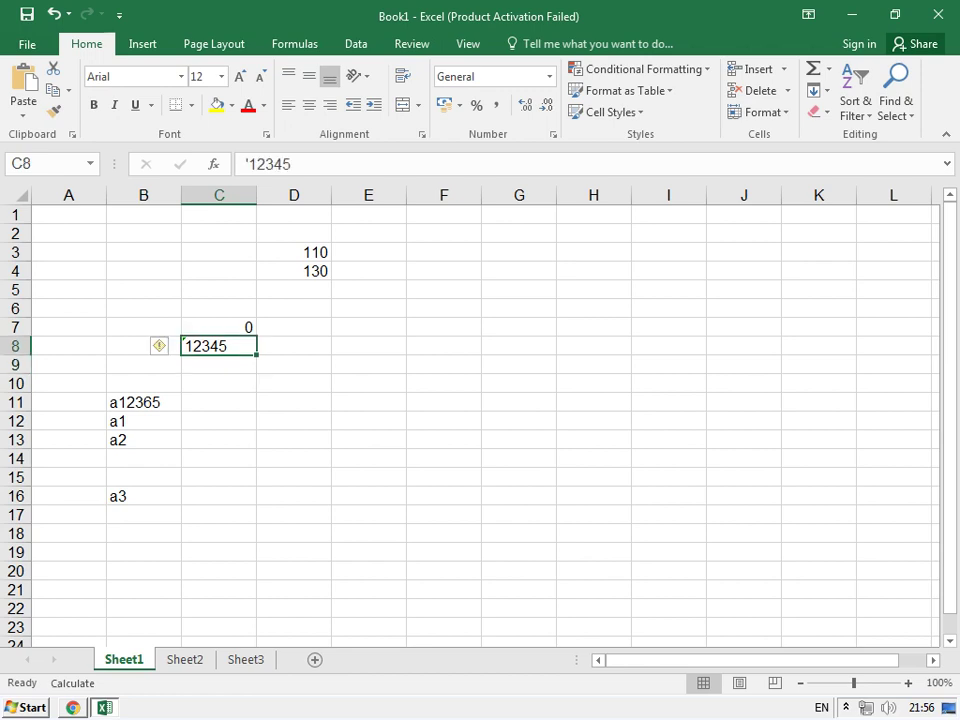
mouse_move(159, 346)
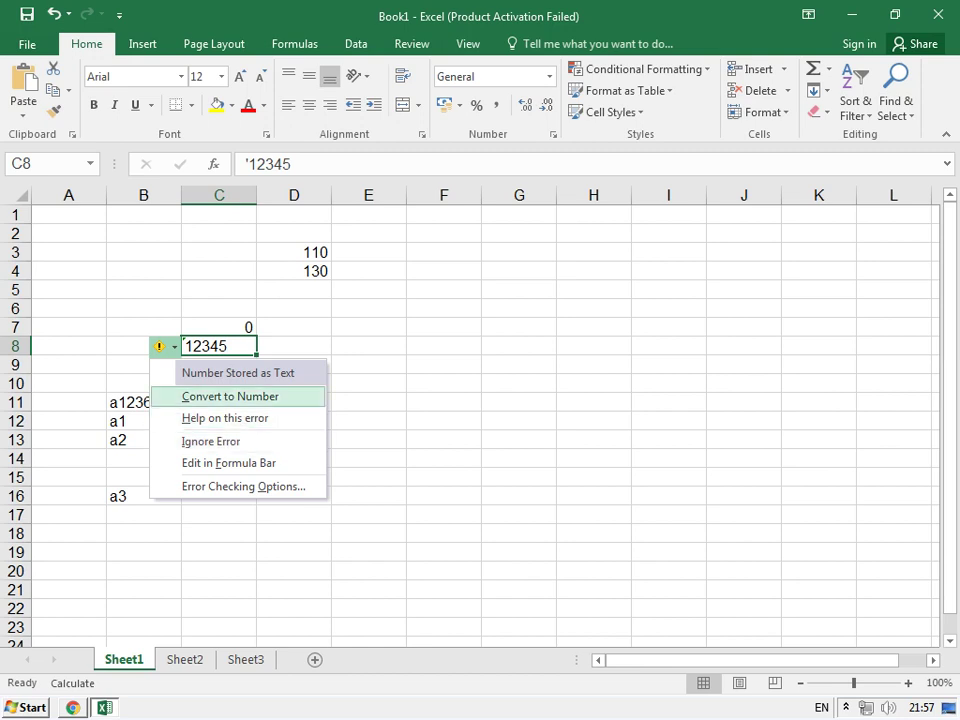
left_click(230, 396)
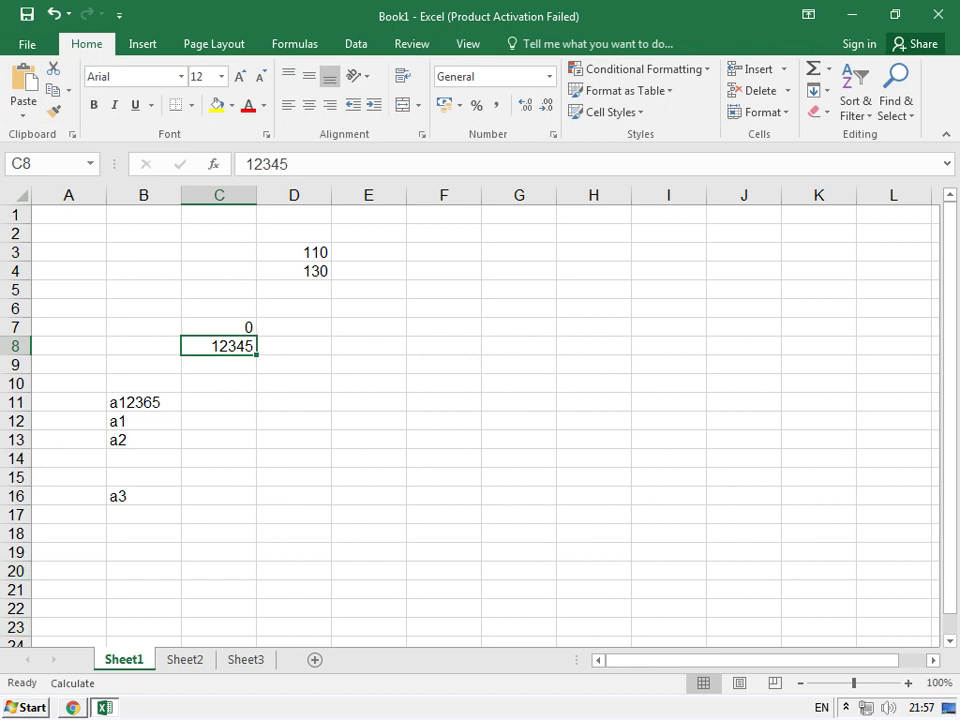
key("ctrl+z")
- Fill the text 12345 from C8 across C8:G19, each cell flagged as a number stored as text
left_click(368, 439)
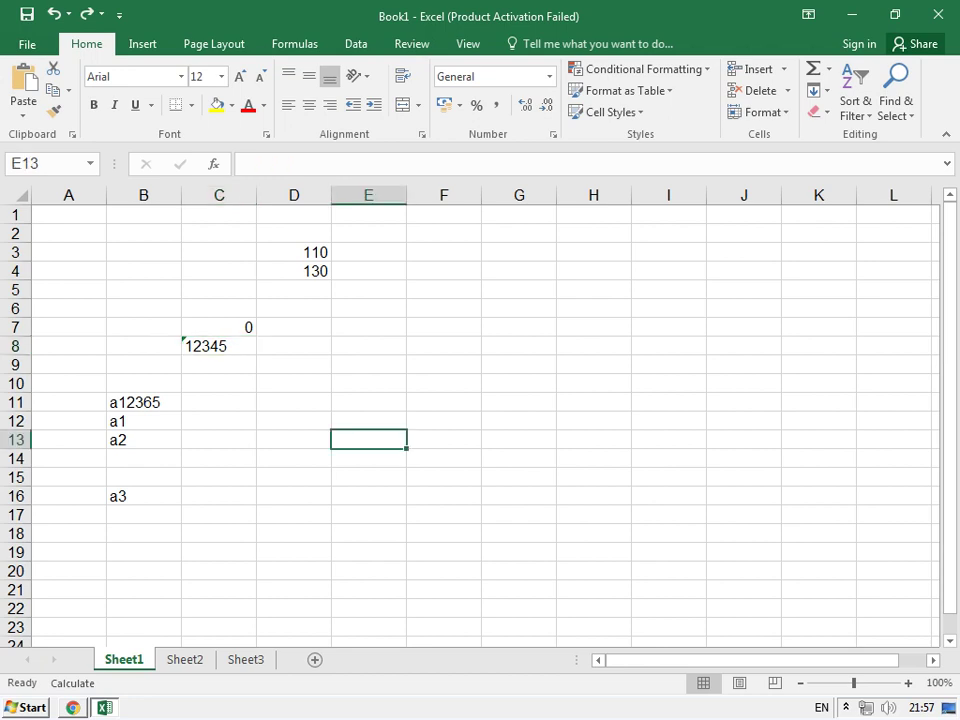
mouse_move(218, 345)
left_mouse_down()
mouse_move(519, 345)
mouse_move(557, 560)
left_mouse_up()
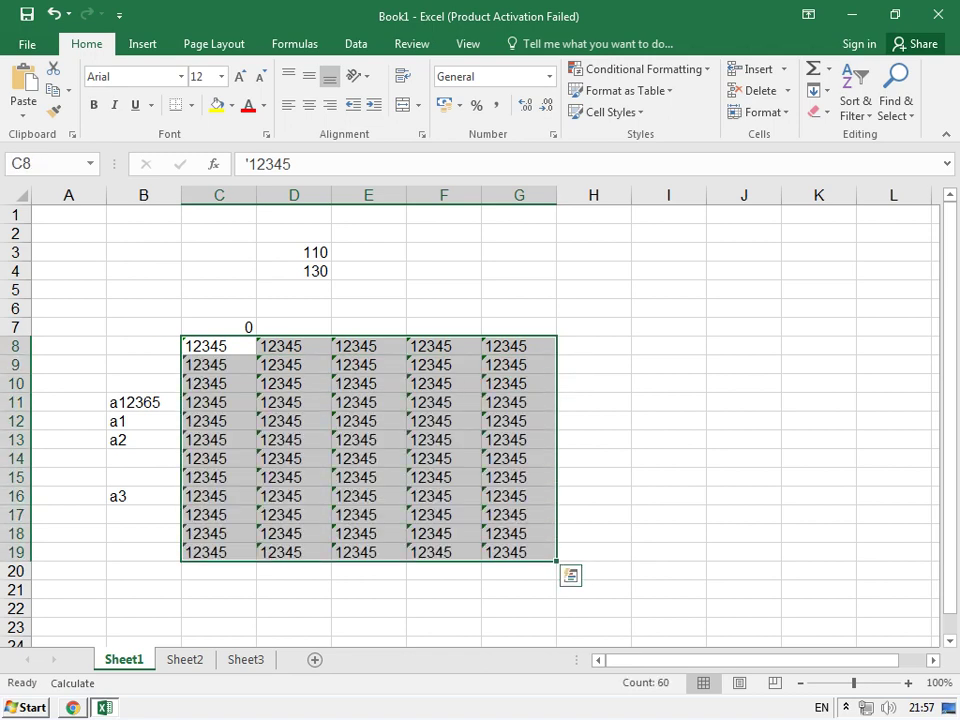
left_click(668, 289)
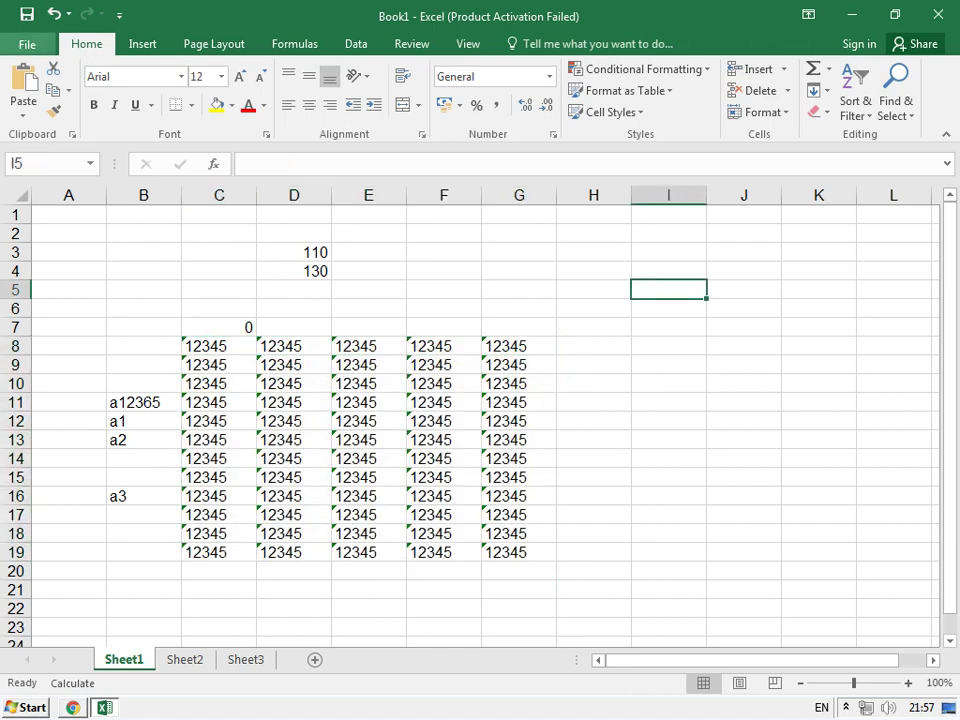
left_click(27, 44)
- Disable background error checking on the Formulas page of Excel Options
left_click(44, 502)
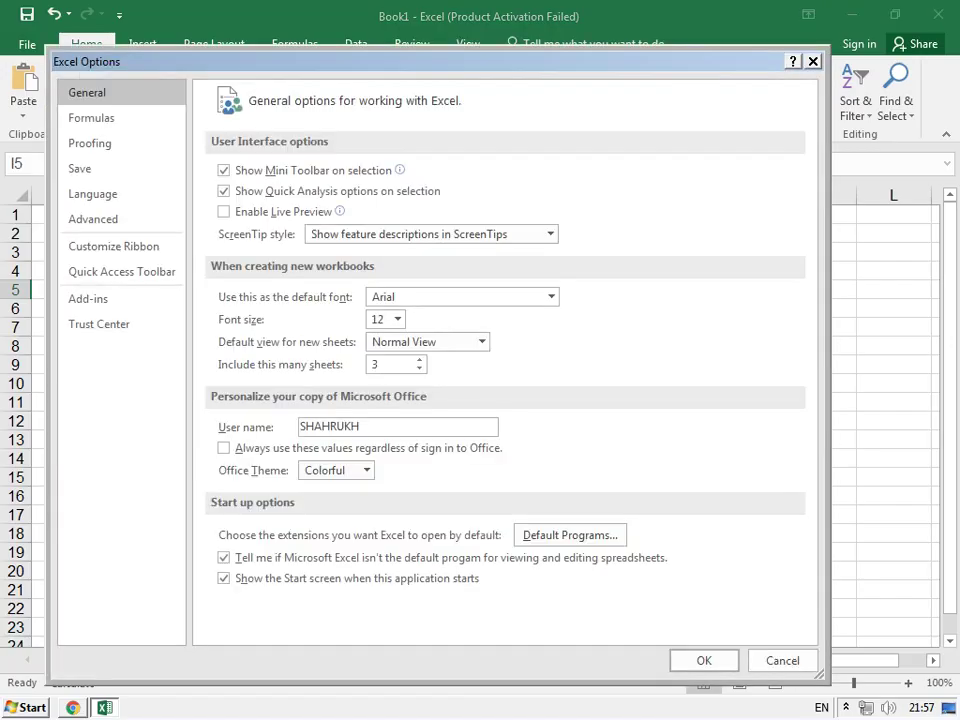
left_click(91, 118)
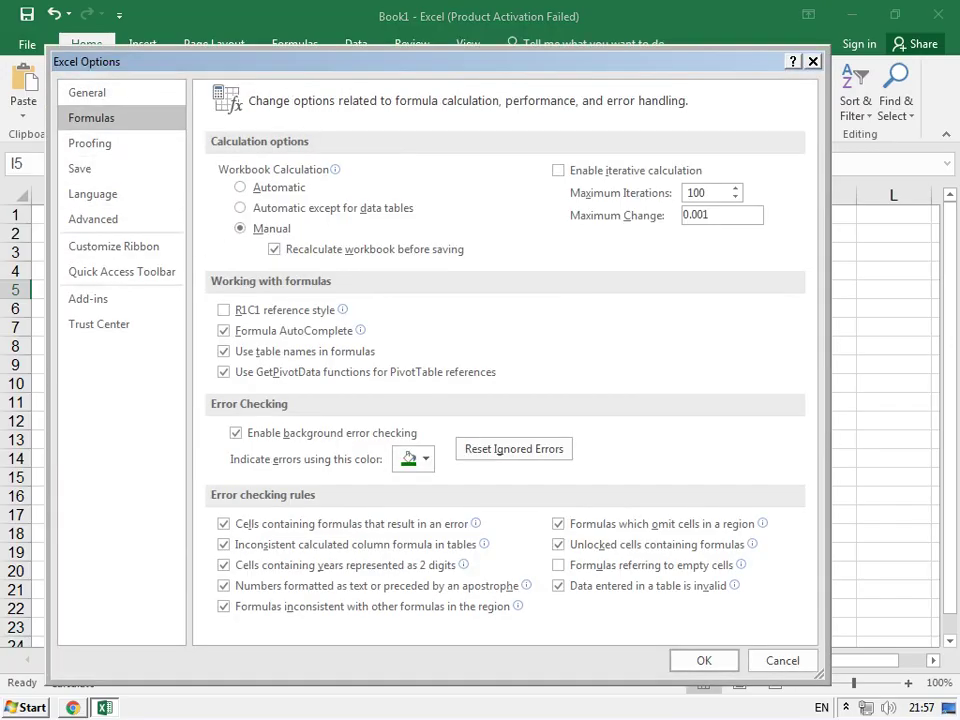
left_click(236, 432)
left_click(704, 660)
- Check that C9's text number has no error marker, then switch to the Windows desktop
left_click(743, 533)
left_click(219, 364)
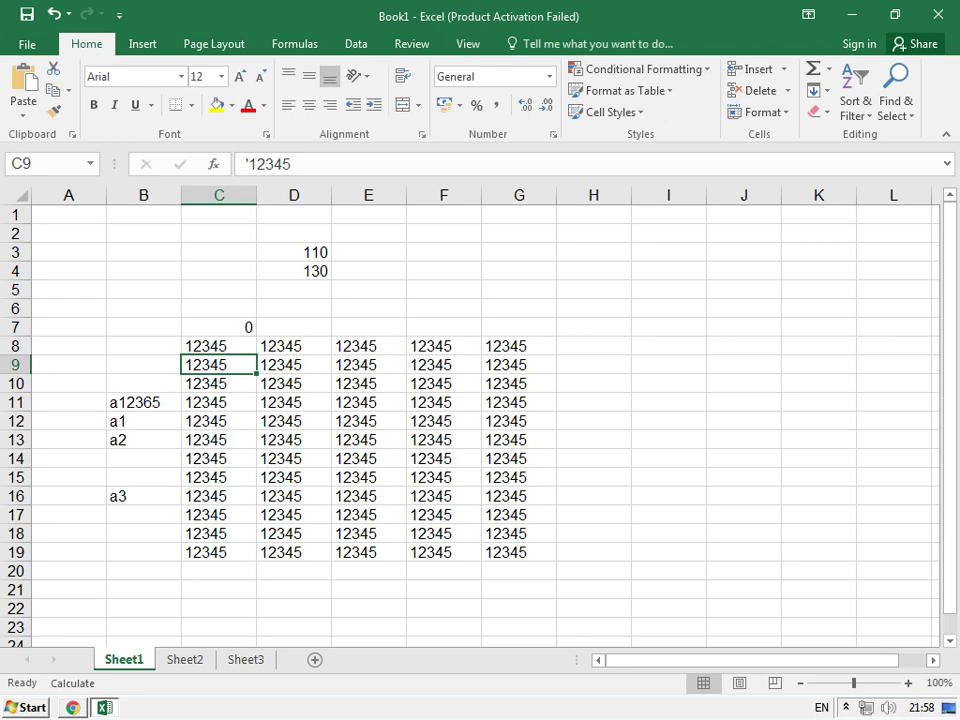
key("super+d")
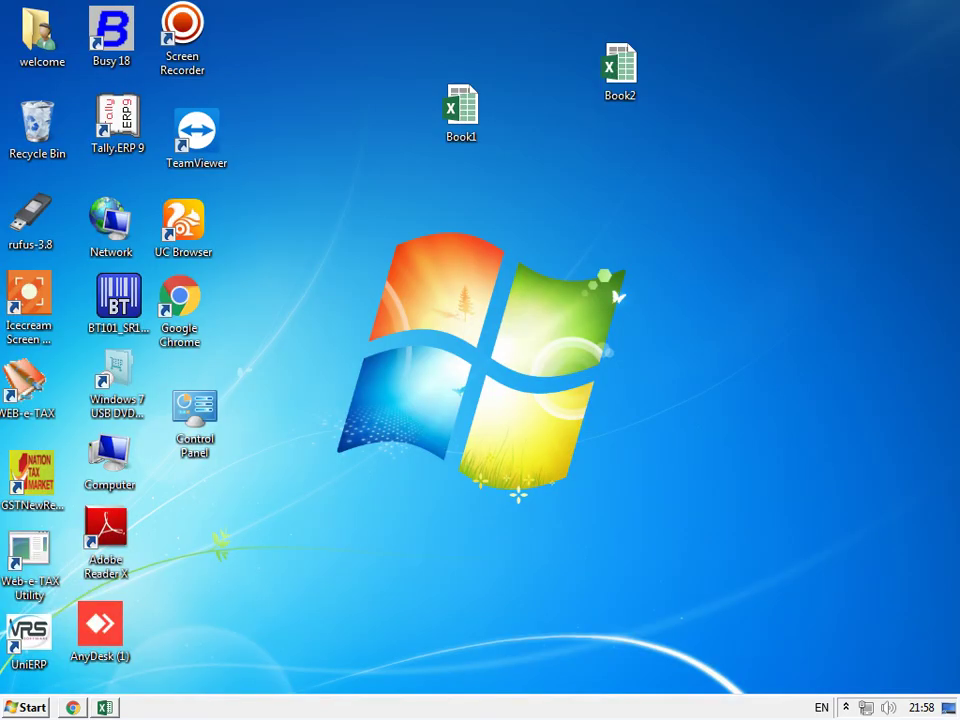
left_click(846, 707)
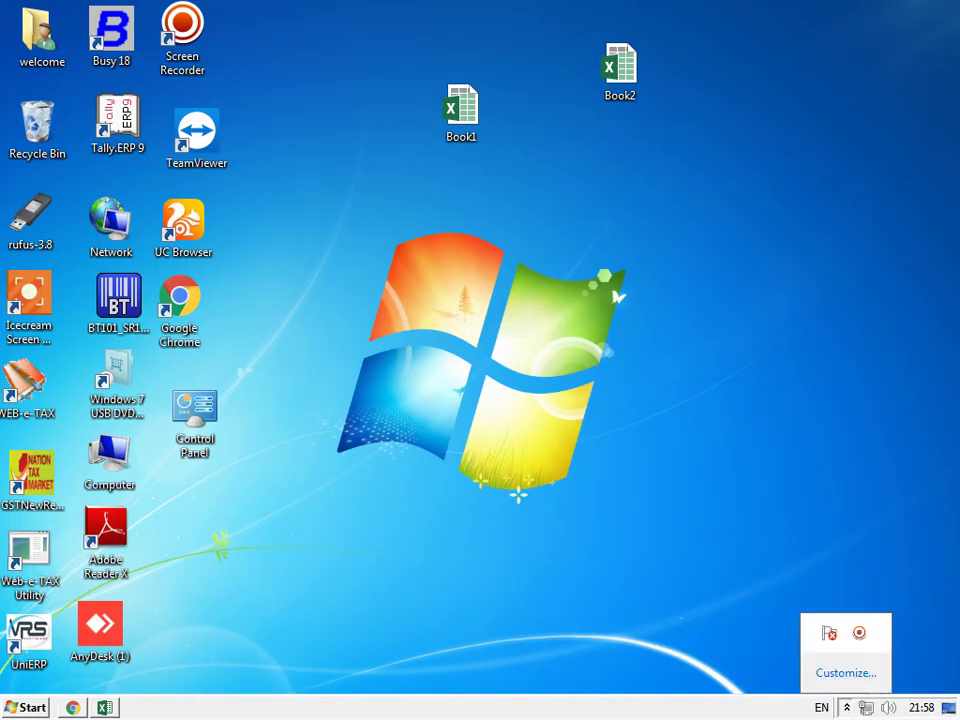